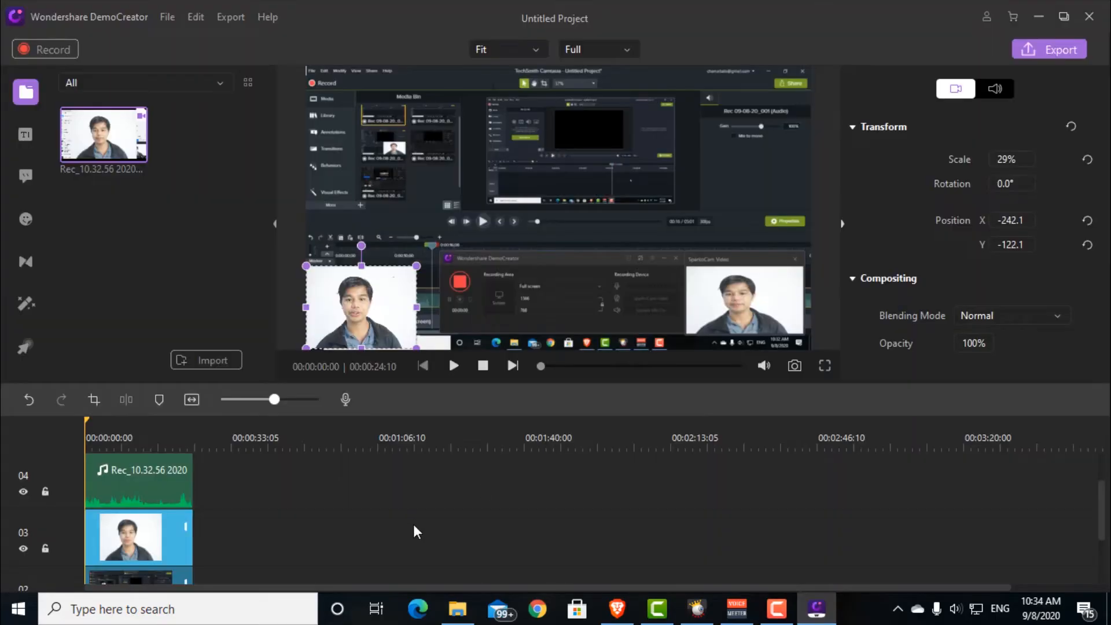
Step: Deselect the webcam clip and scrub the recording to about nine seconds to preview it
click(417, 525)
drag(87, 420, 119, 423)
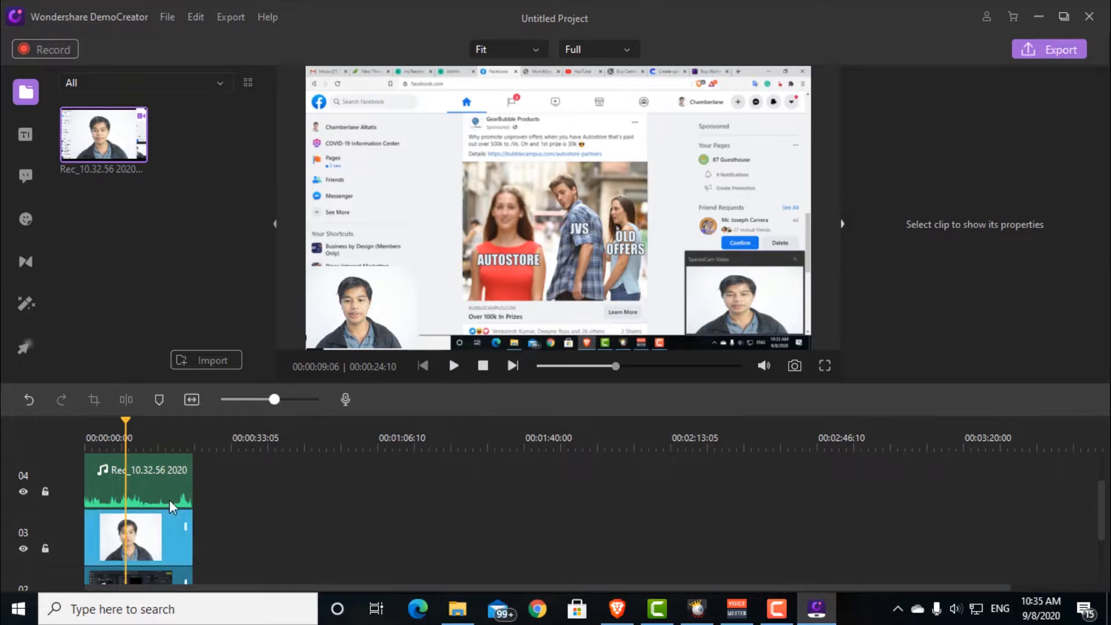
scroll(334, 492, down, 2)
click(139, 498)
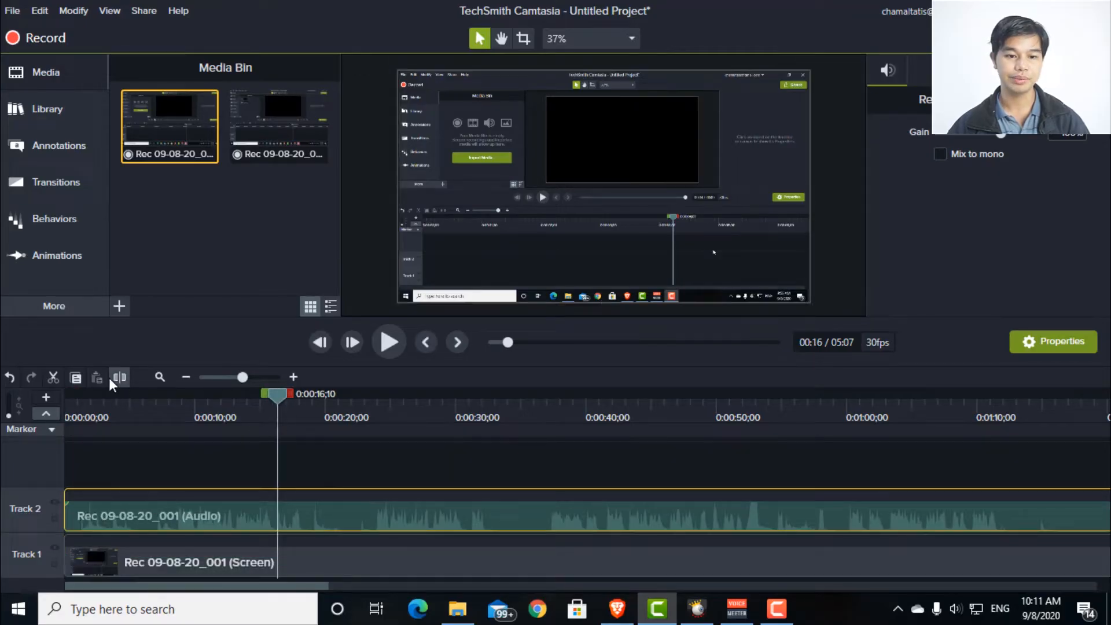
Step: In Camtasia, split the audio and screen clips at 0:00:16;10 and delete the section from there to about 0:00:24;19
click(120, 378)
click(341, 568)
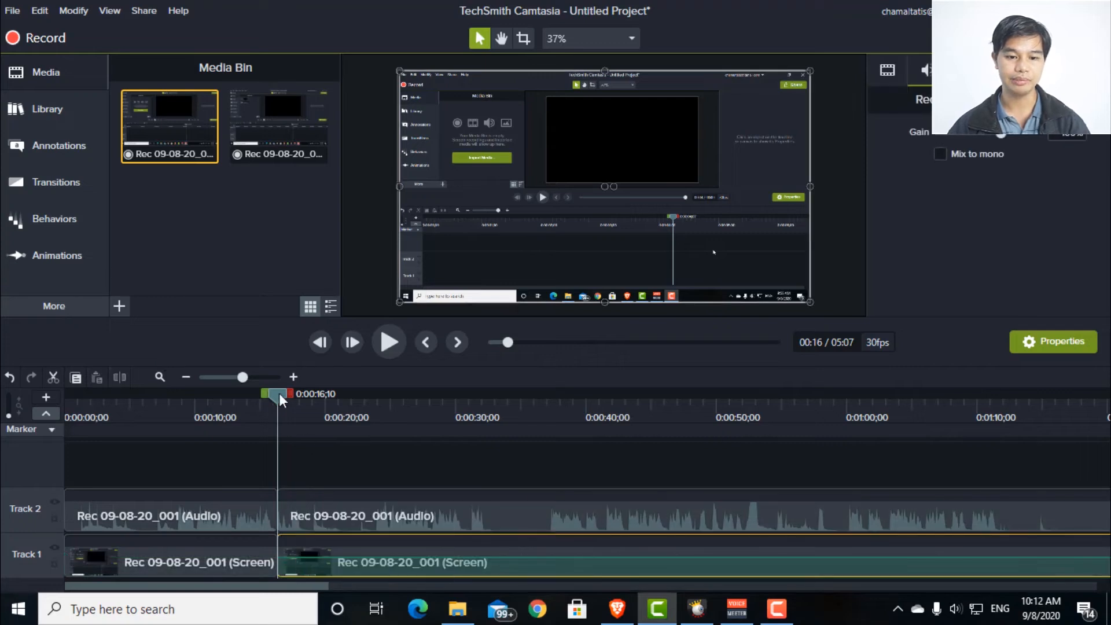
drag(290, 394, 404, 394)
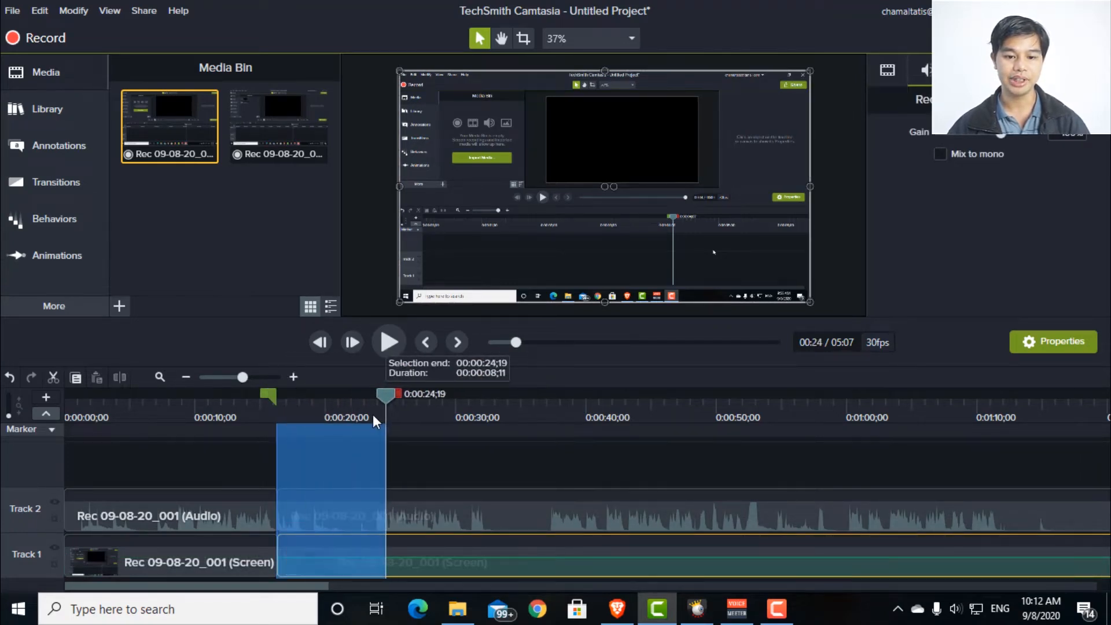
key(Delete)
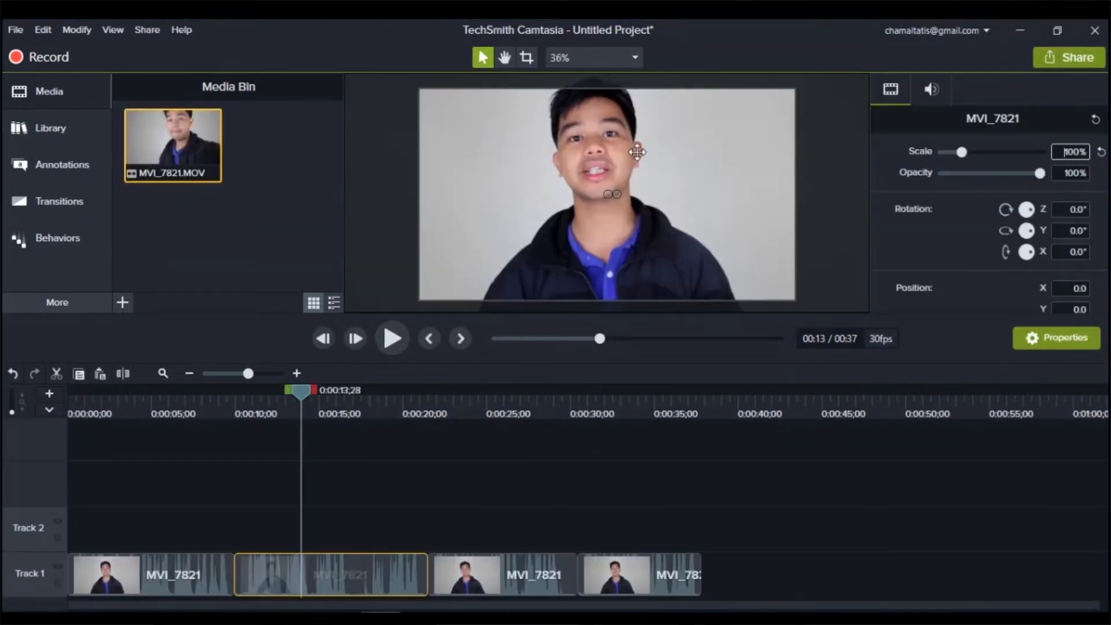
drag(640, 124, 648, 125)
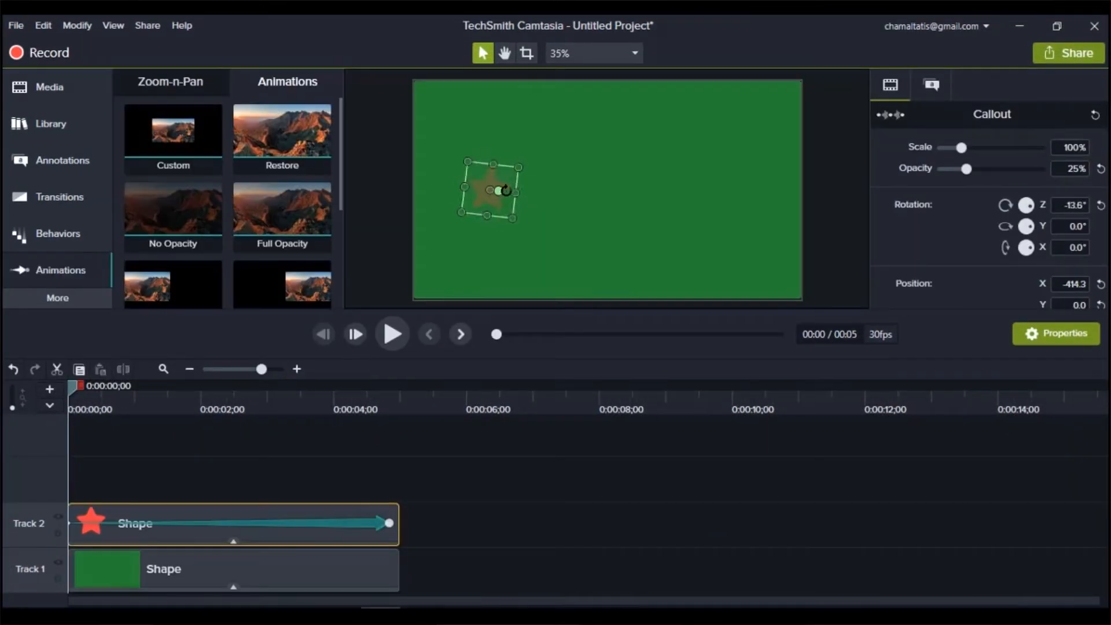
drag(498, 189, 507, 184)
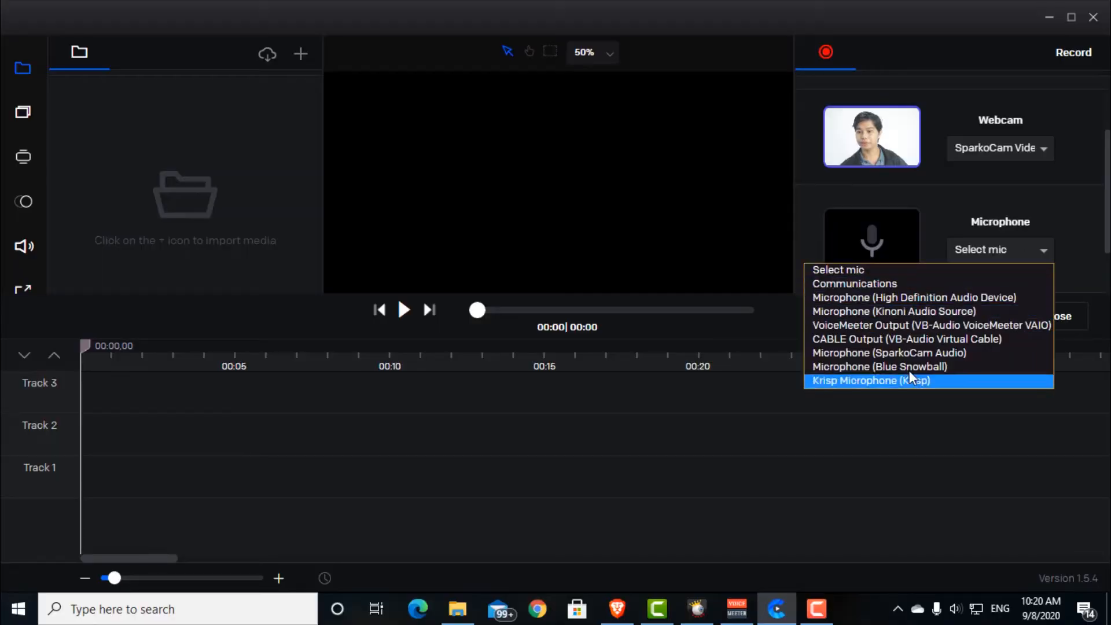
click(909, 362)
scroll(1042, 200, down, 2)
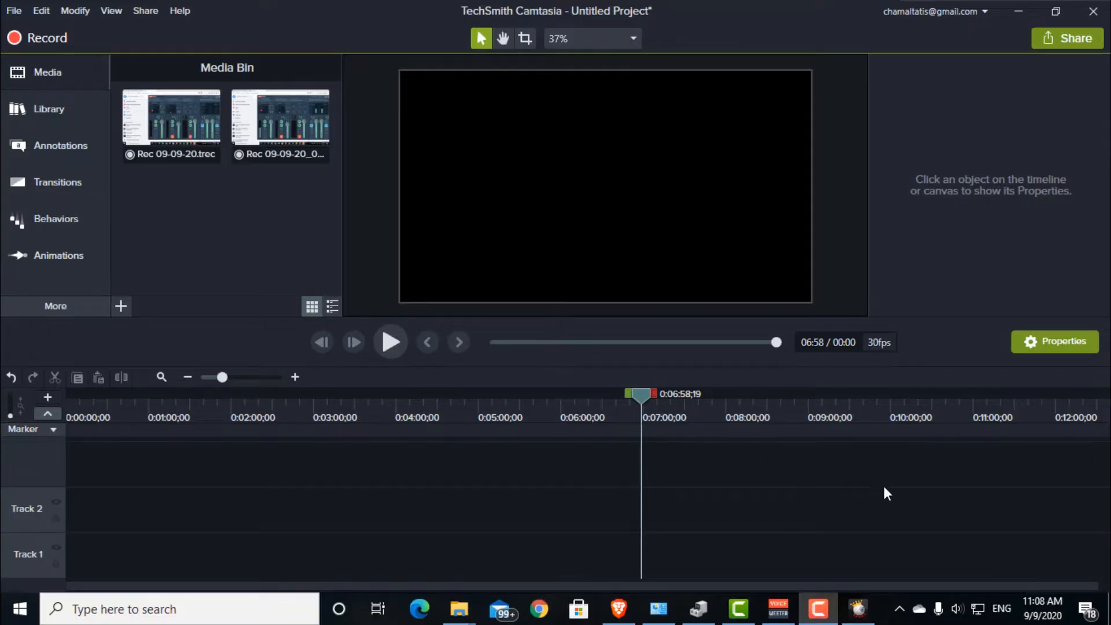
Step: Bring up the running recorder window to check its duration, audio level and camera preview
mouse_move(829, 615)
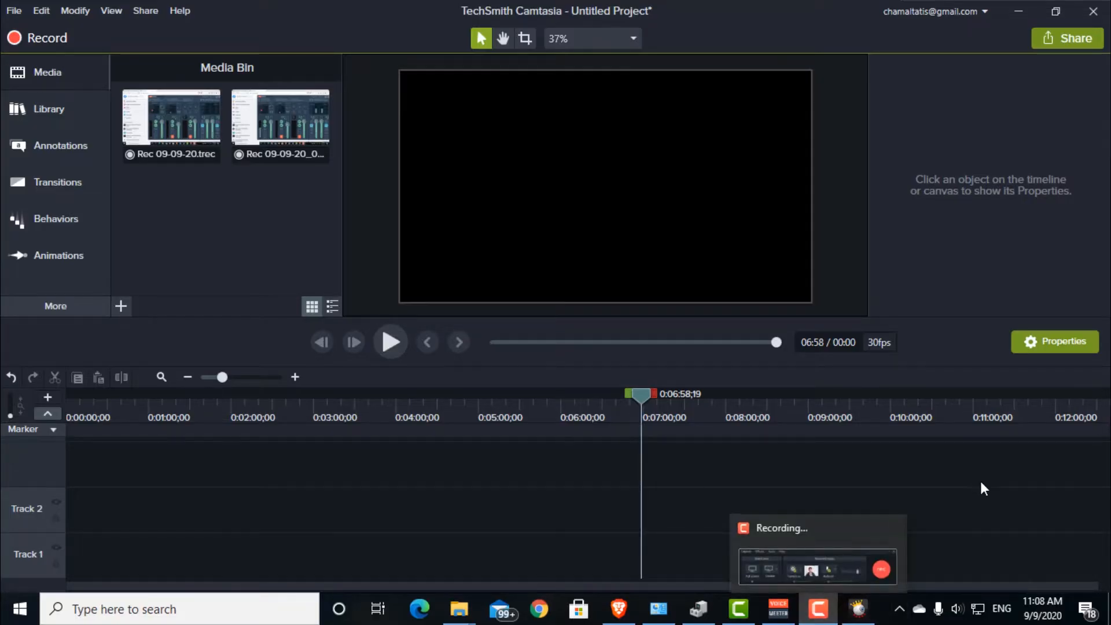
click(818, 609)
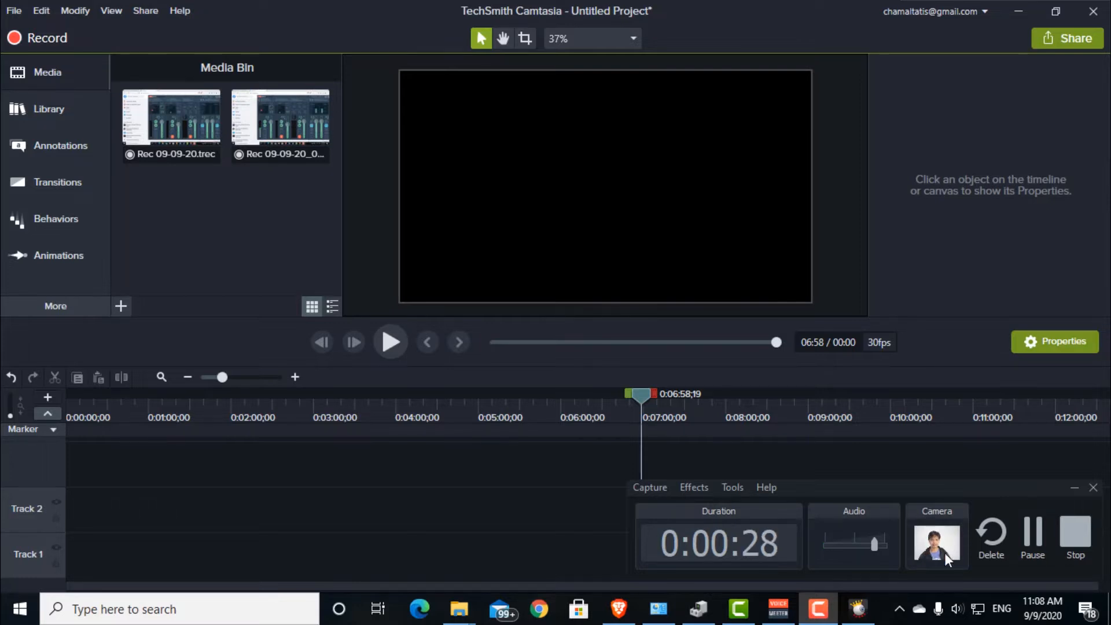
click(576, 186)
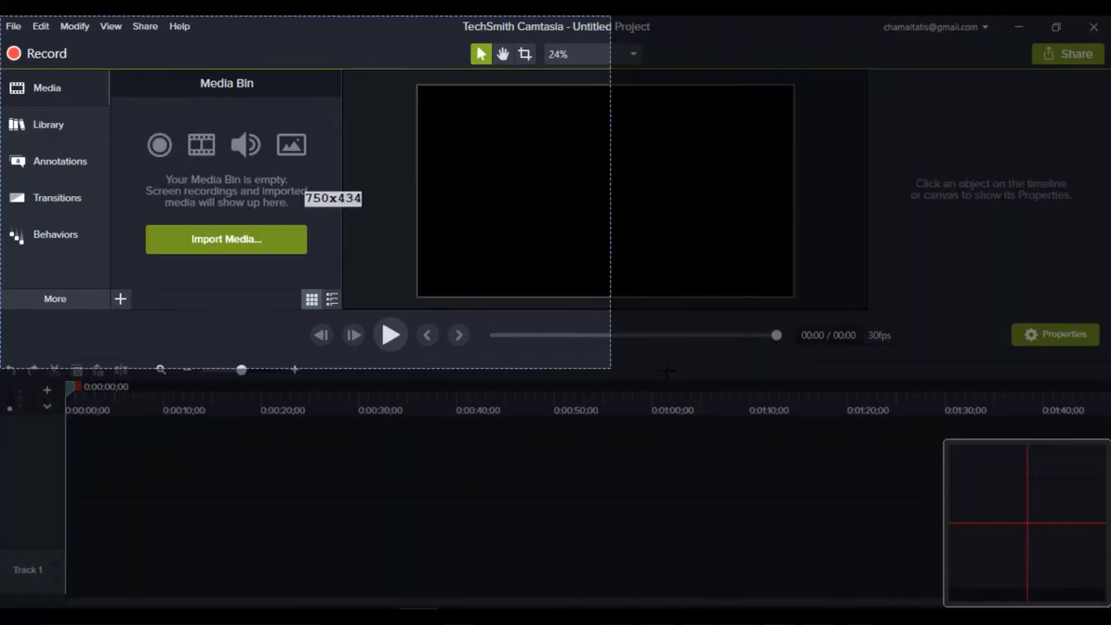
drag(613, 363, 882, 427)
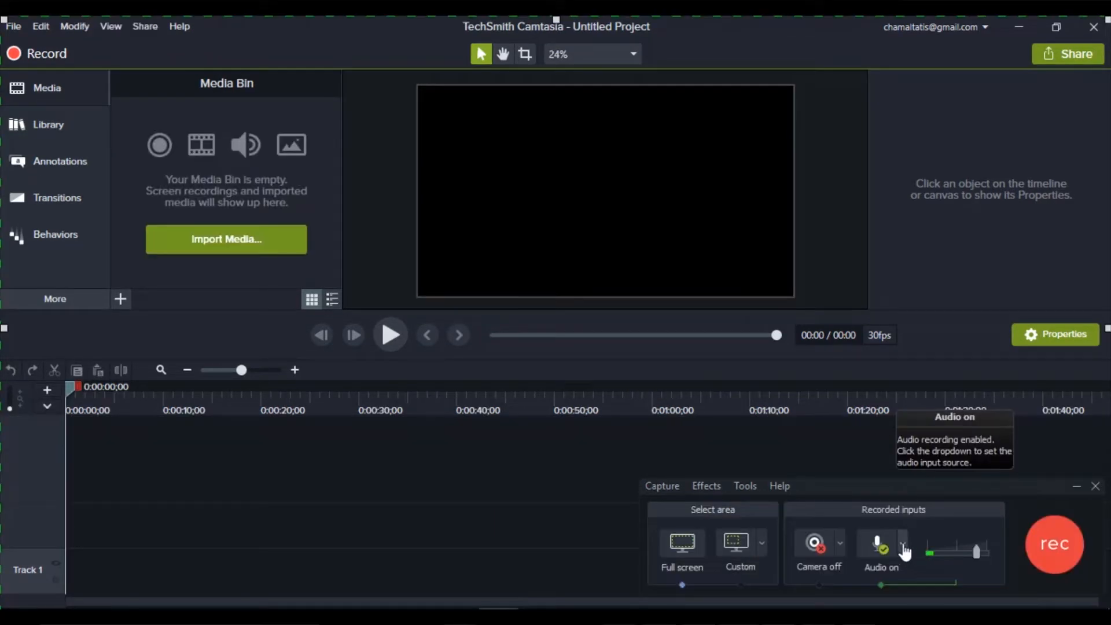
click(903, 545)
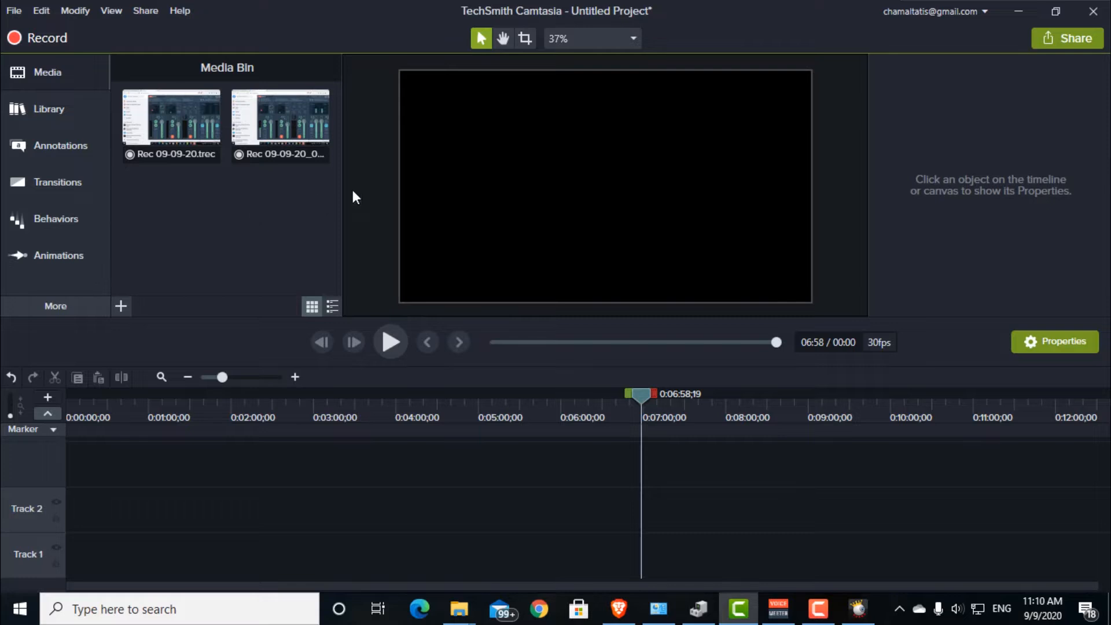
Step: Import the MVI_1896 video from the "Screen recorder + video editor" folder into the Media Bin
key(alt+Tab)
click(554, 348)
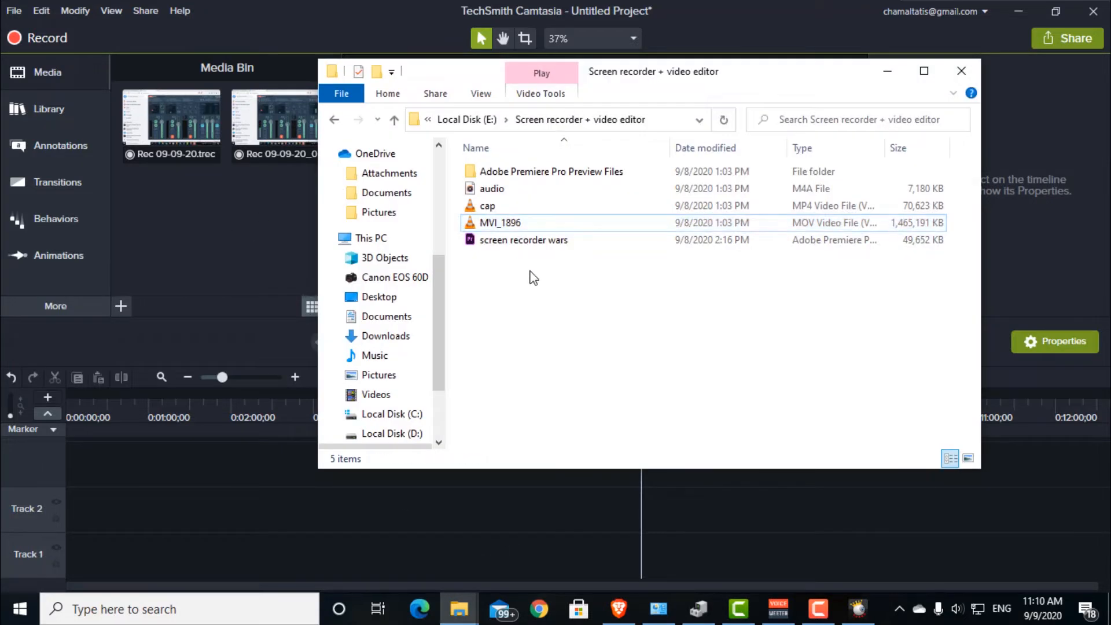
click(470, 228)
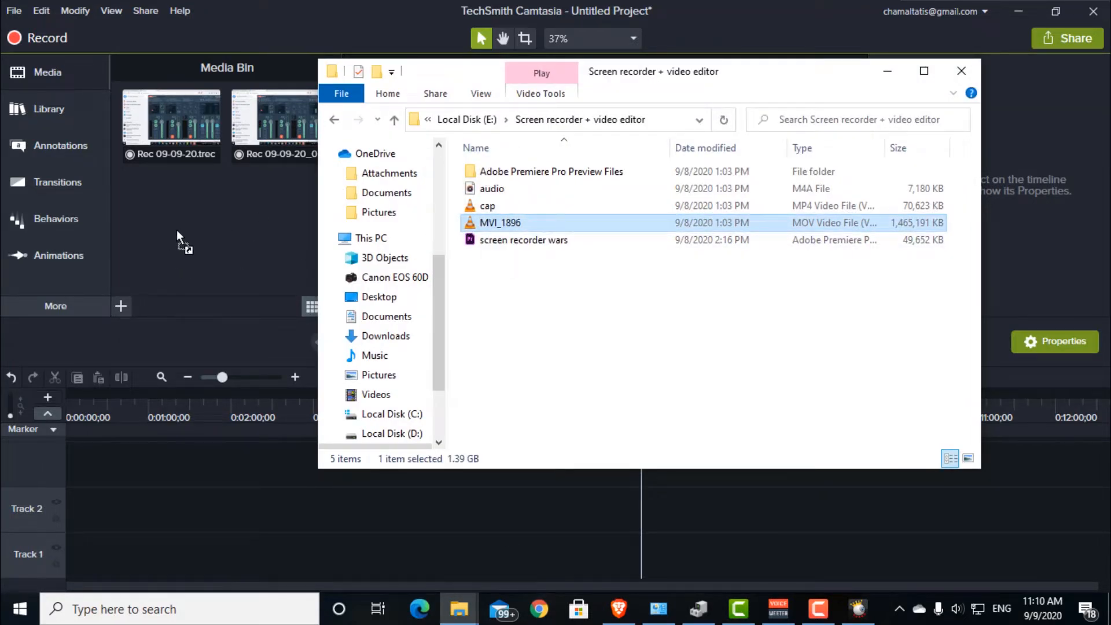
drag(176, 230, 267, 246)
click(202, 213)
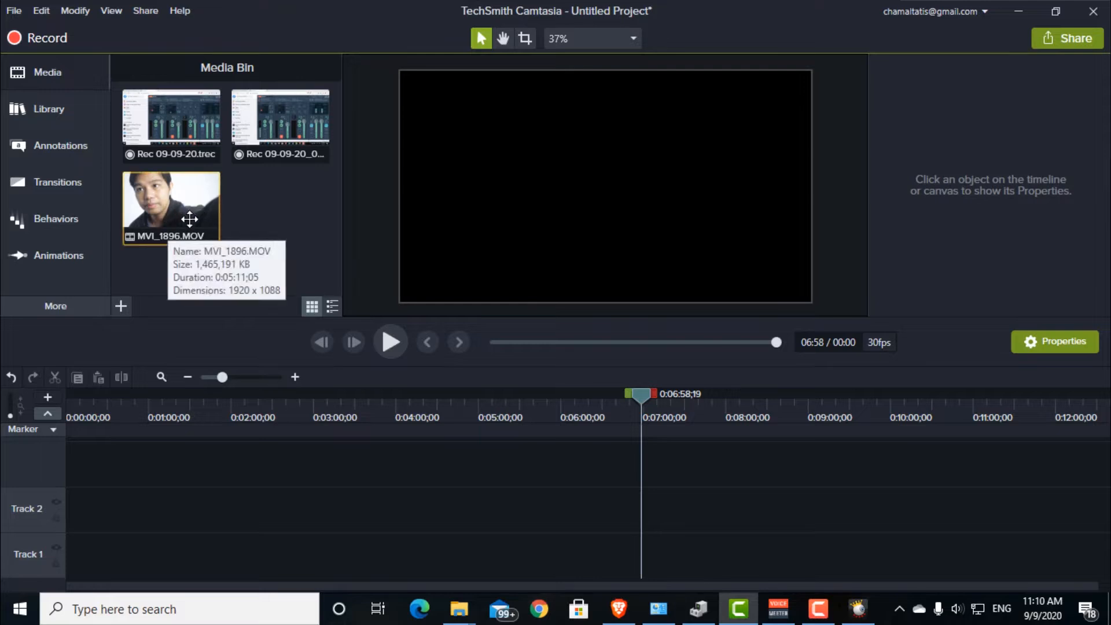
click(242, 217)
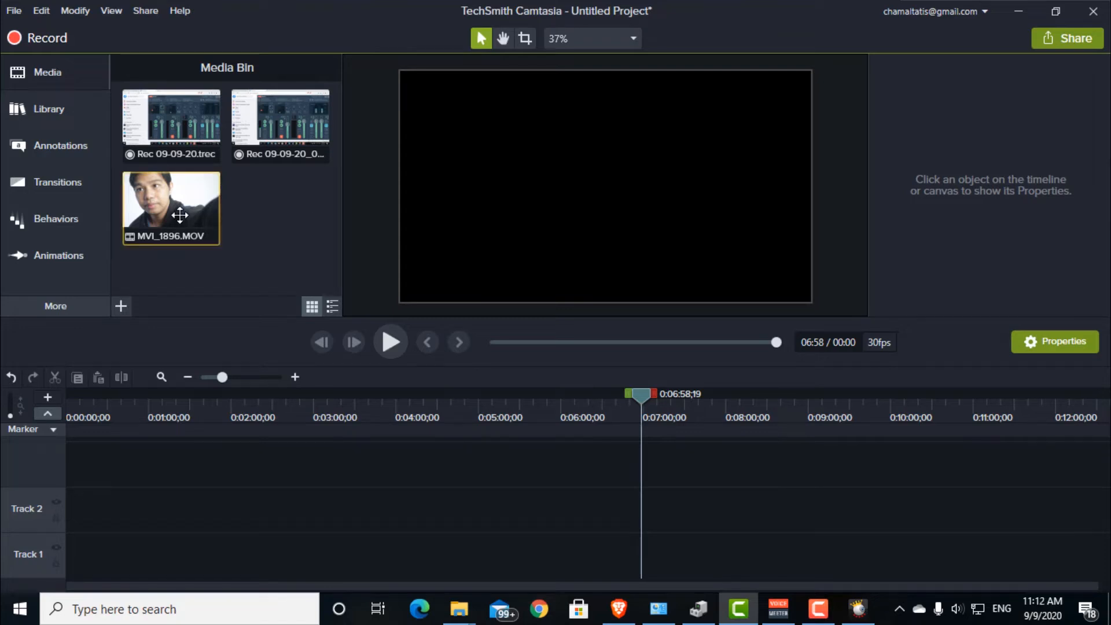
Step: Place the MVI_1896 clip at the start of Track 1 and preview it at 0:00:13;00
drag(181, 207, 62, 558)
mouse_move(106, 415)
mouse_down()
mouse_move(72, 421)
mouse_move(84, 415)
mouse_up()
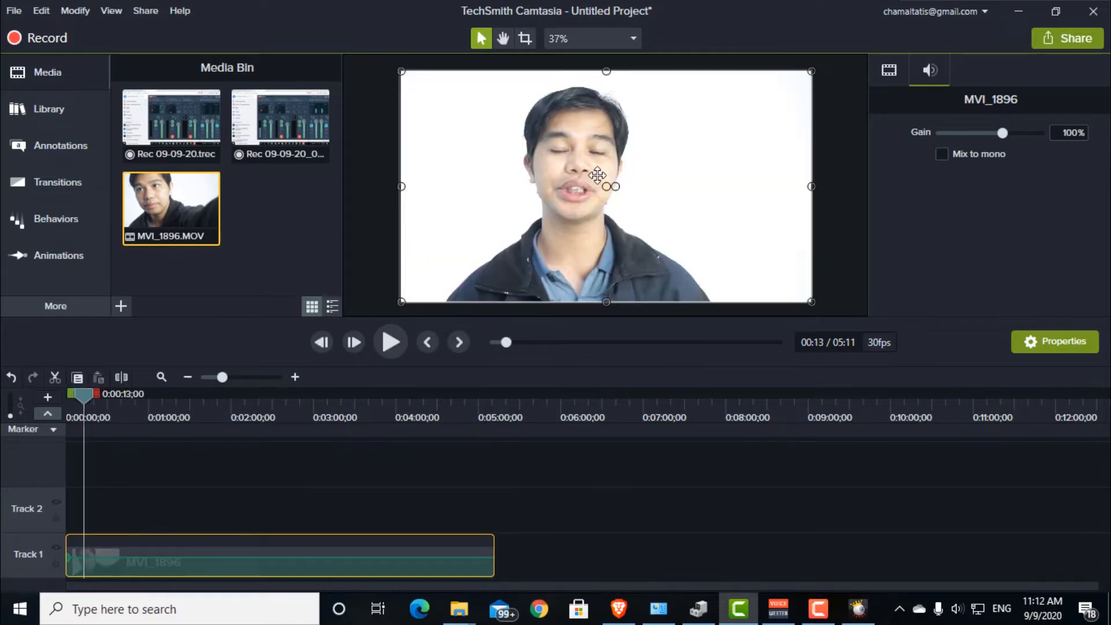
click(240, 493)
Step: Cut the section from 0:00:25;20 to 0:00:37;28 out of the MVI_1896 clip and close the gap
drag(225, 378, 233, 375)
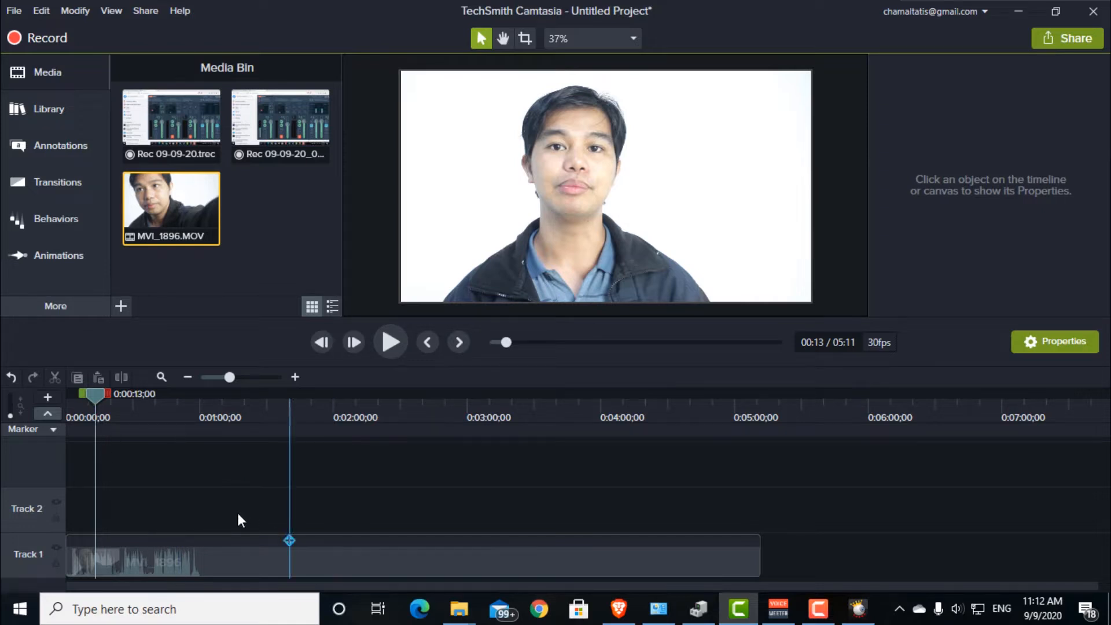
drag(231, 375, 255, 374)
drag(104, 394, 70, 405)
mouse_move(68, 548)
mouse_down()
mouse_move(172, 544)
mouse_move(57, 547)
mouse_up()
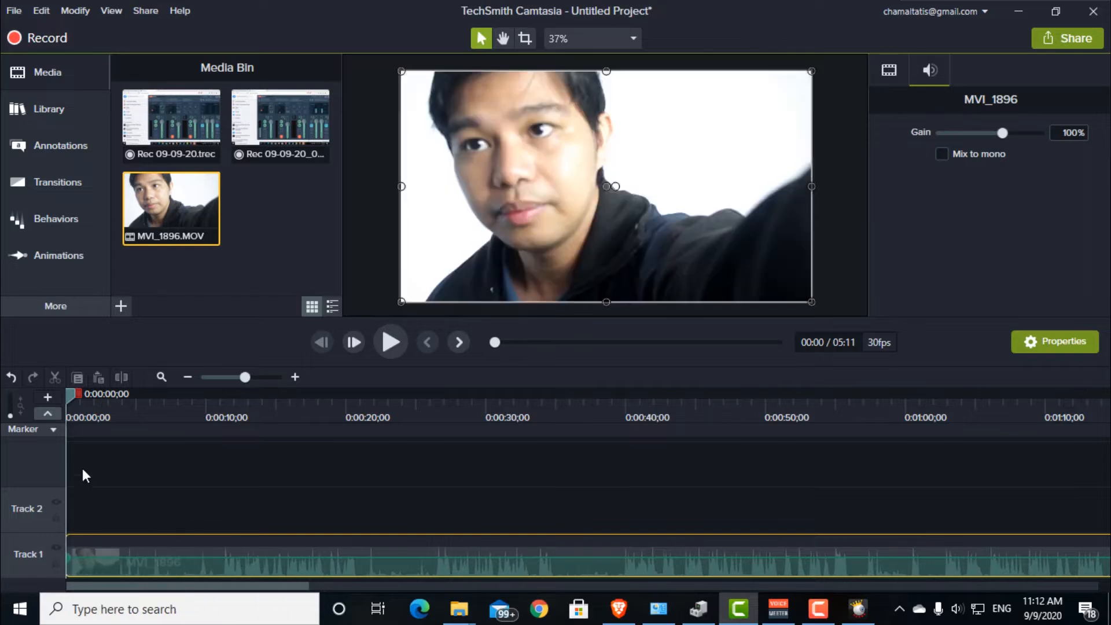
drag(70, 395, 422, 392)
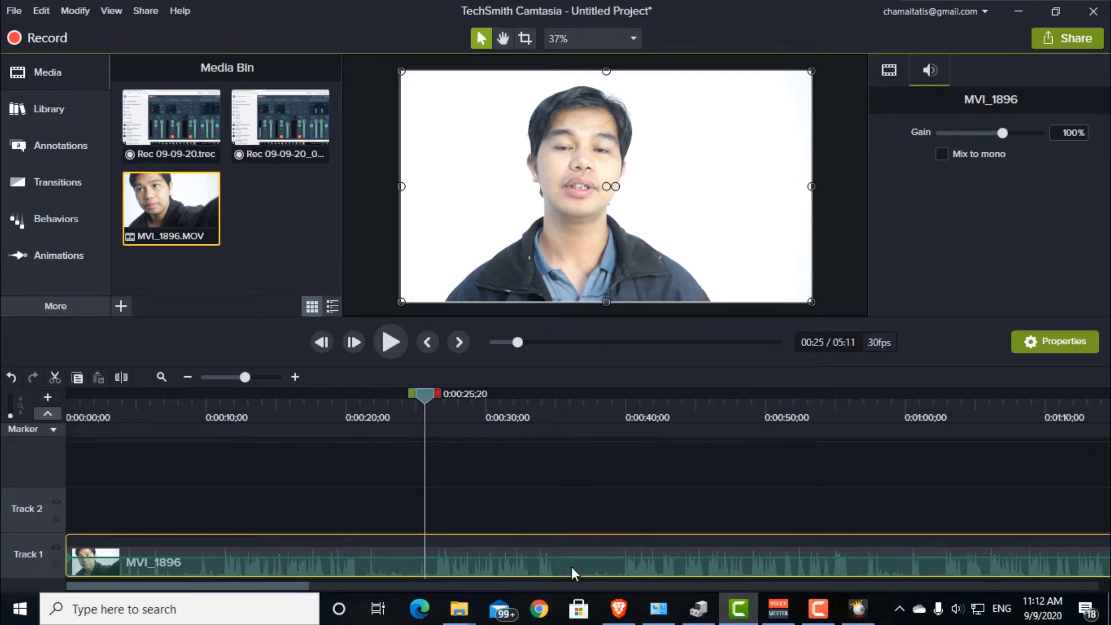
drag(435, 393, 608, 445)
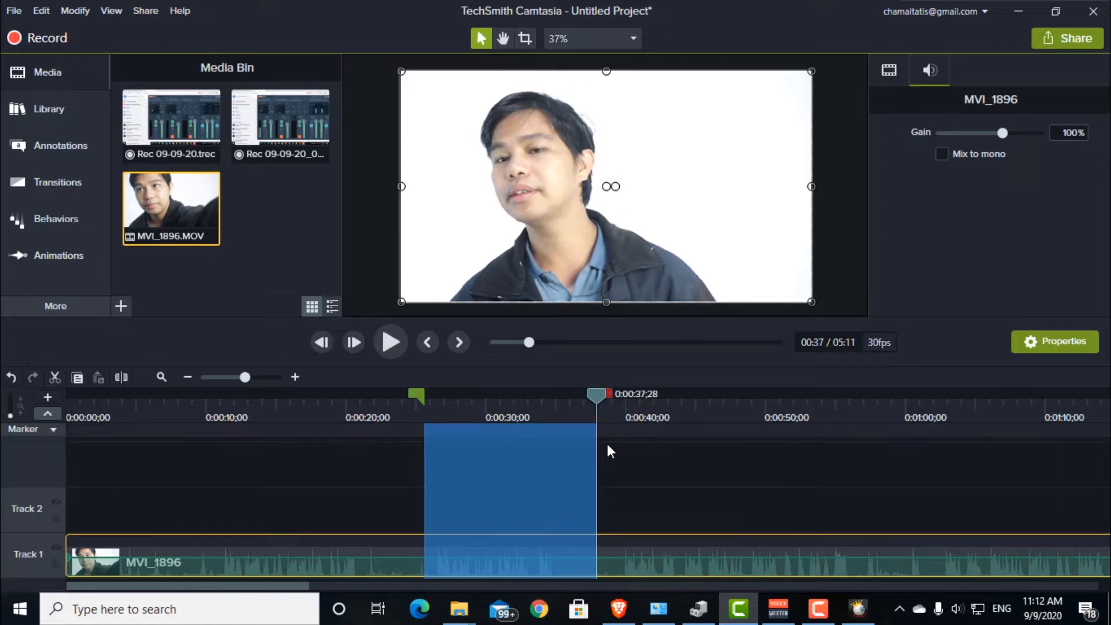
key(ctrl+x)
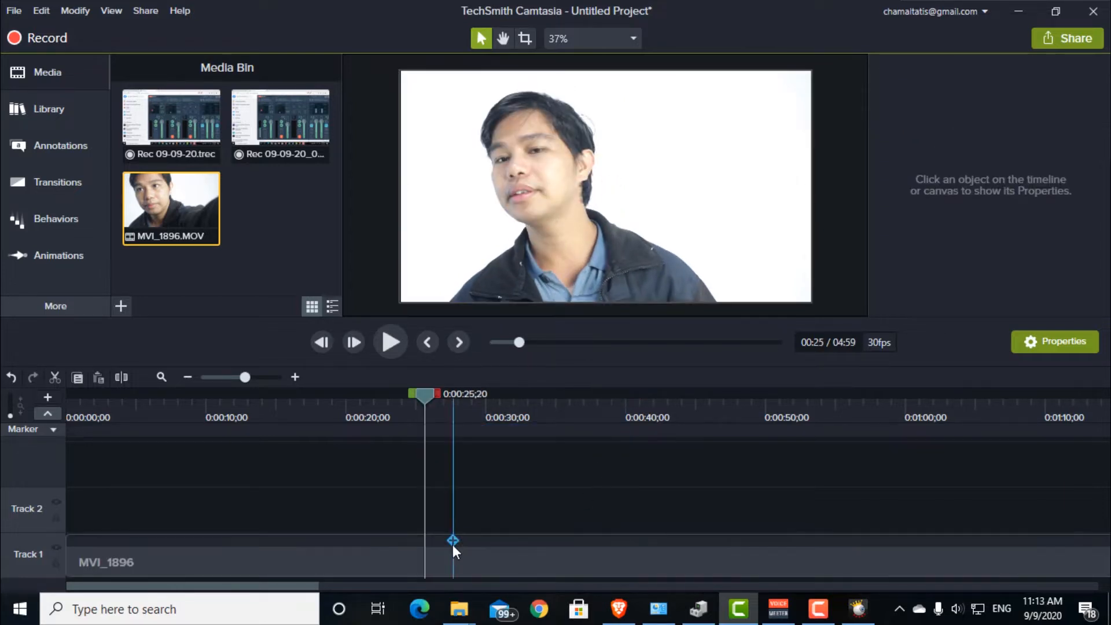
Step: Review the trimmed MVI_1896 clip around the cut, leaving the playhead at 0:00:36;13
click(509, 560)
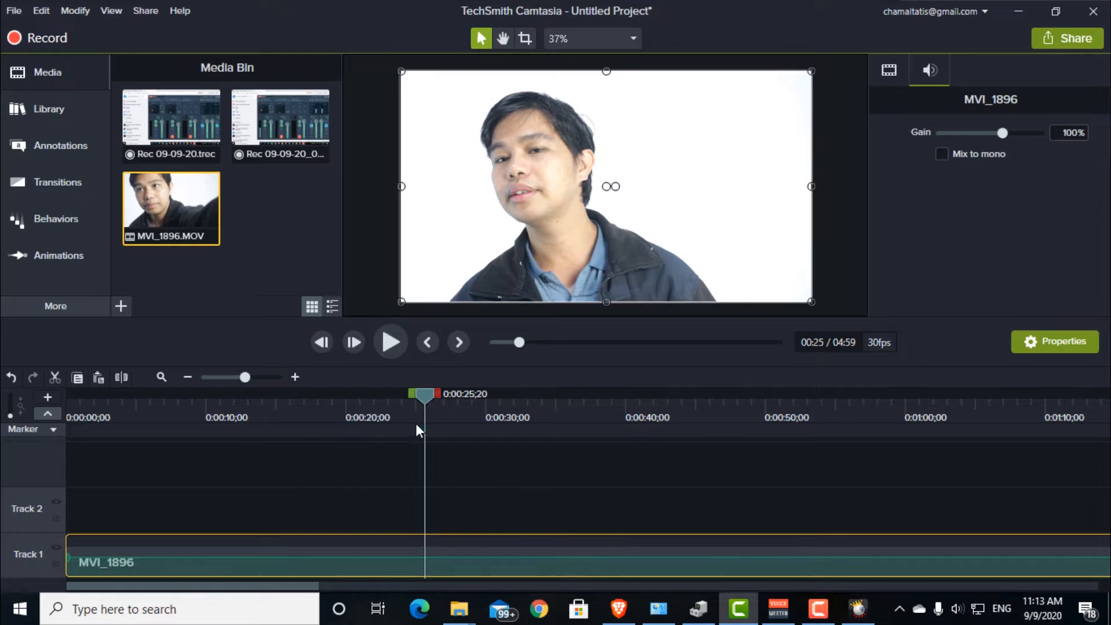
drag(423, 394, 398, 400)
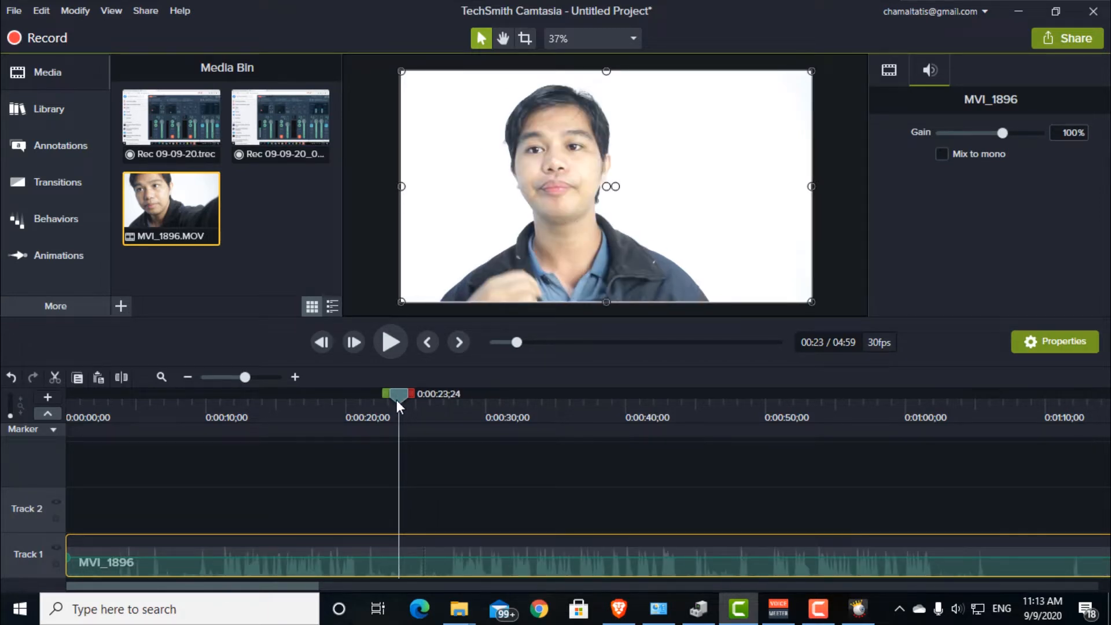
click(231, 207)
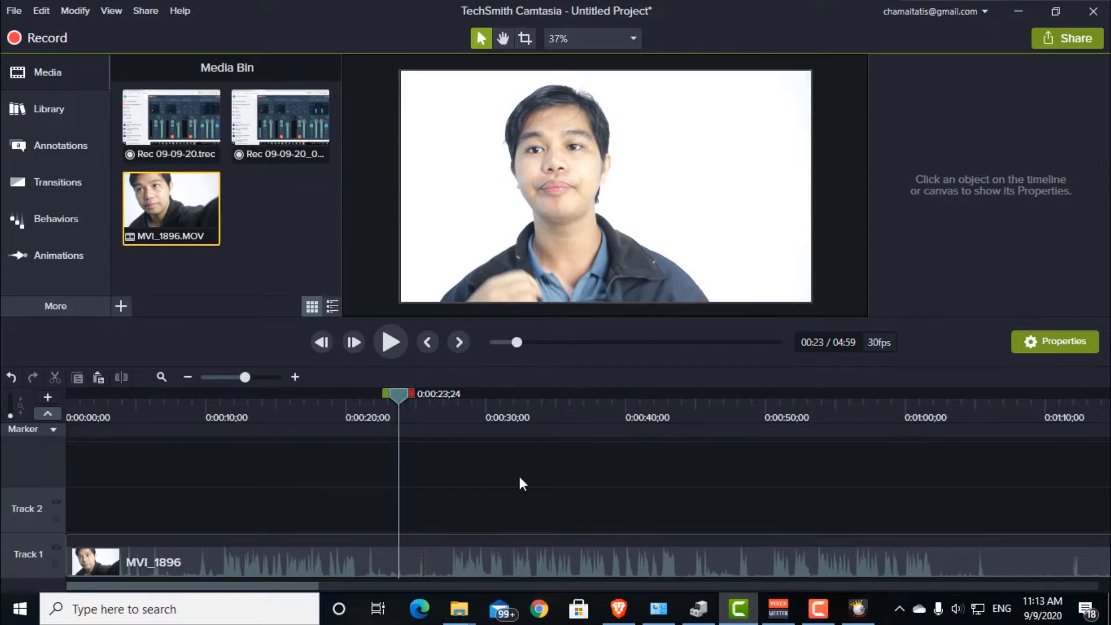
scroll(520, 478, down, 3)
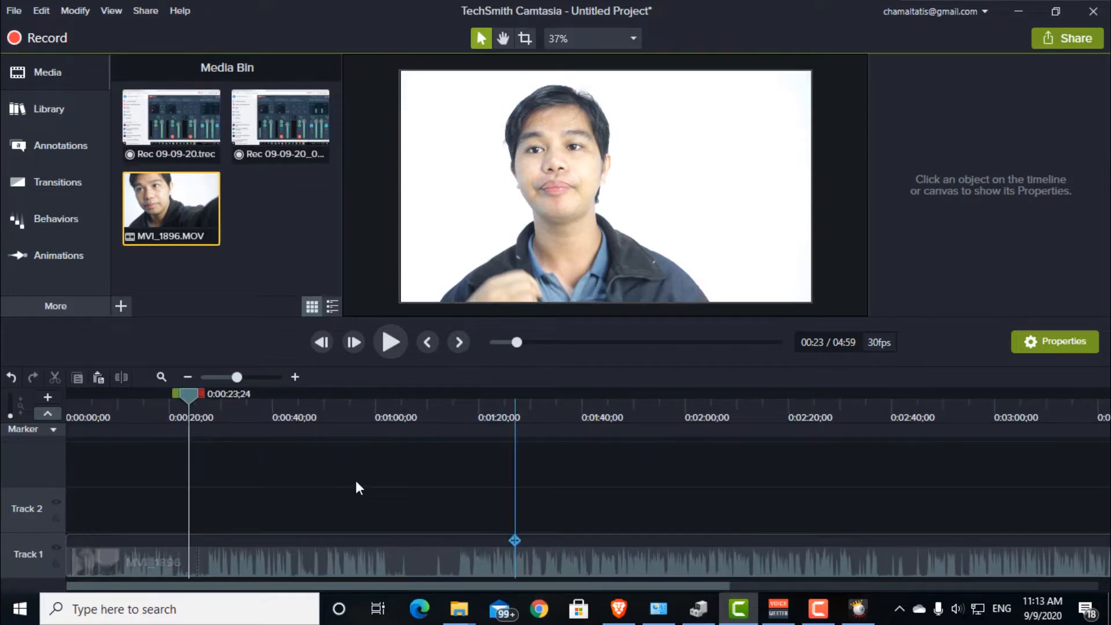
click(296, 398)
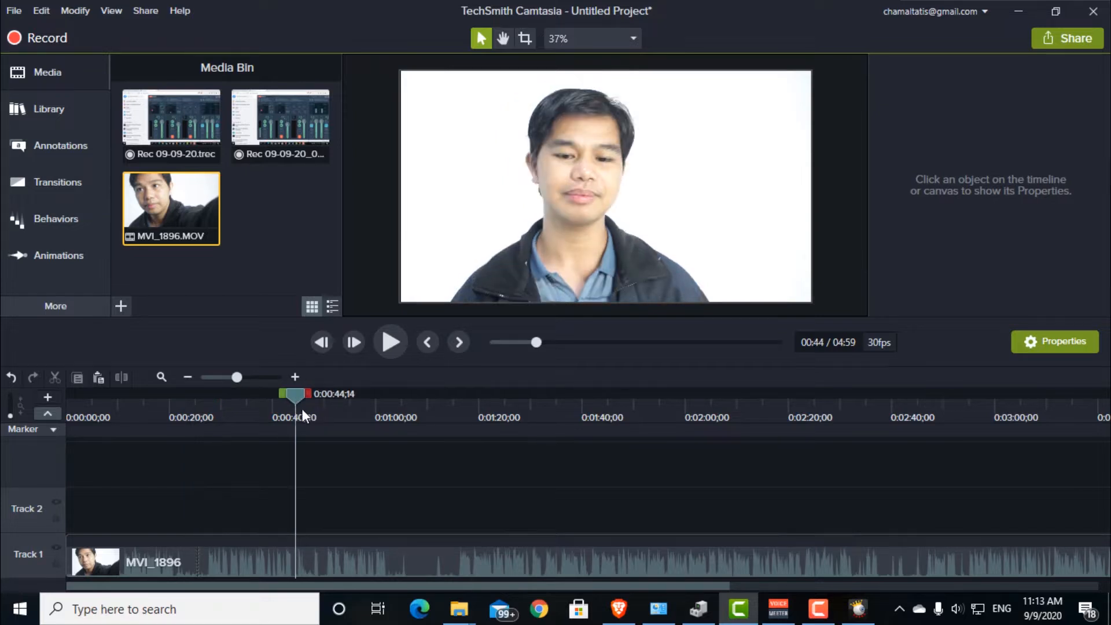
drag(296, 402, 252, 411)
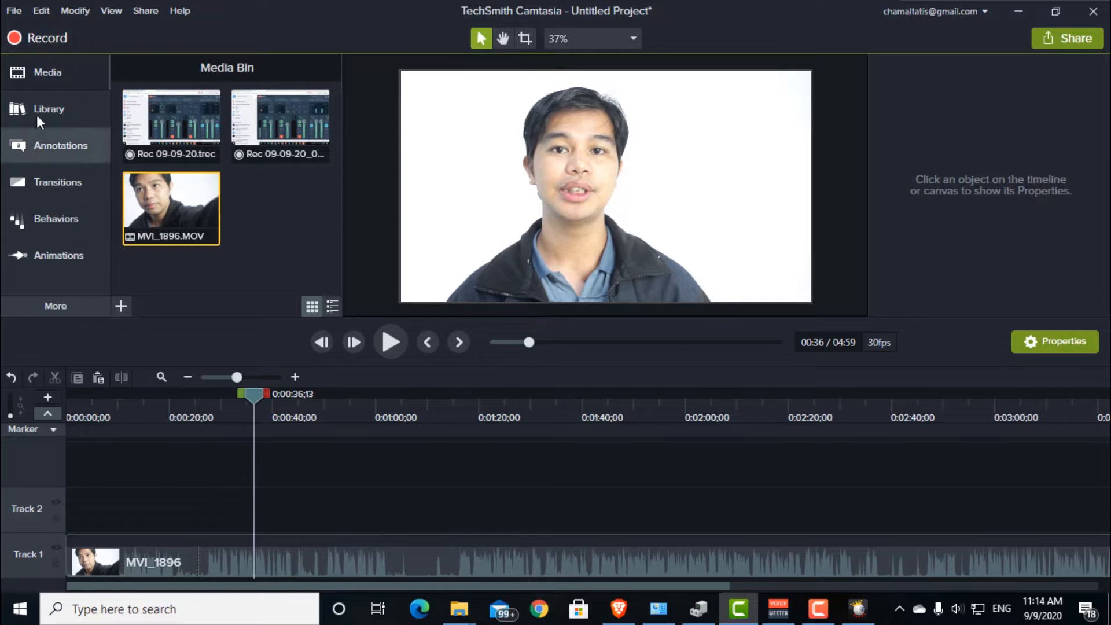
Step: Place the Apartment-01 icon from the library's Buildings folder on Track 2 at 0:00:36;13 and shrink it to about 34.8% beside the speaker's head
click(54, 109)
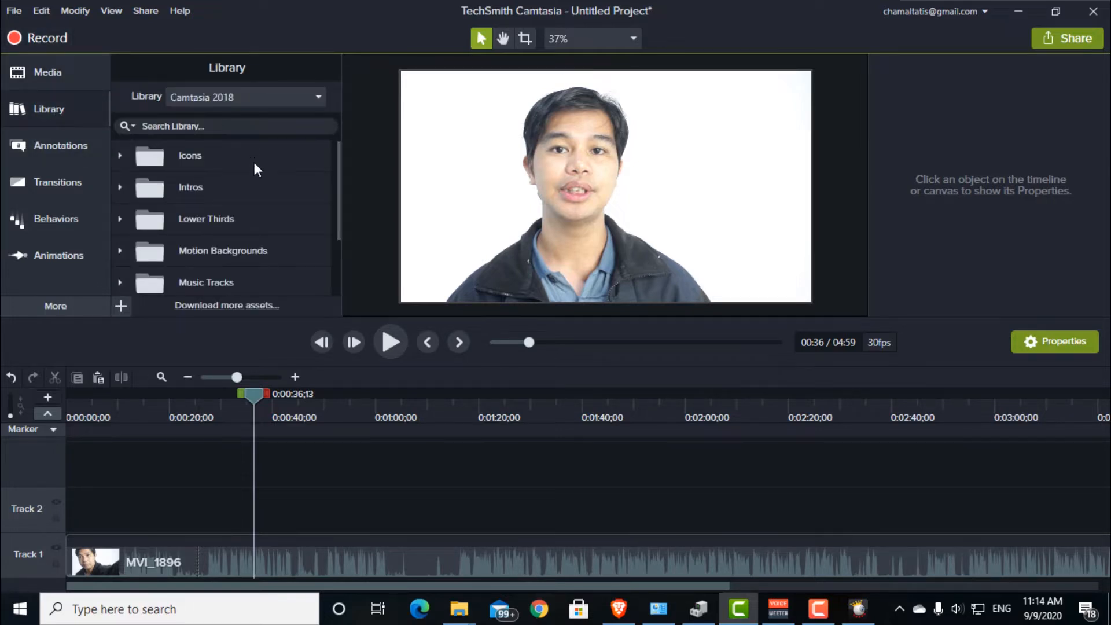
scroll(275, 163, down, 1)
scroll(275, 162, up, 1)
click(119, 155)
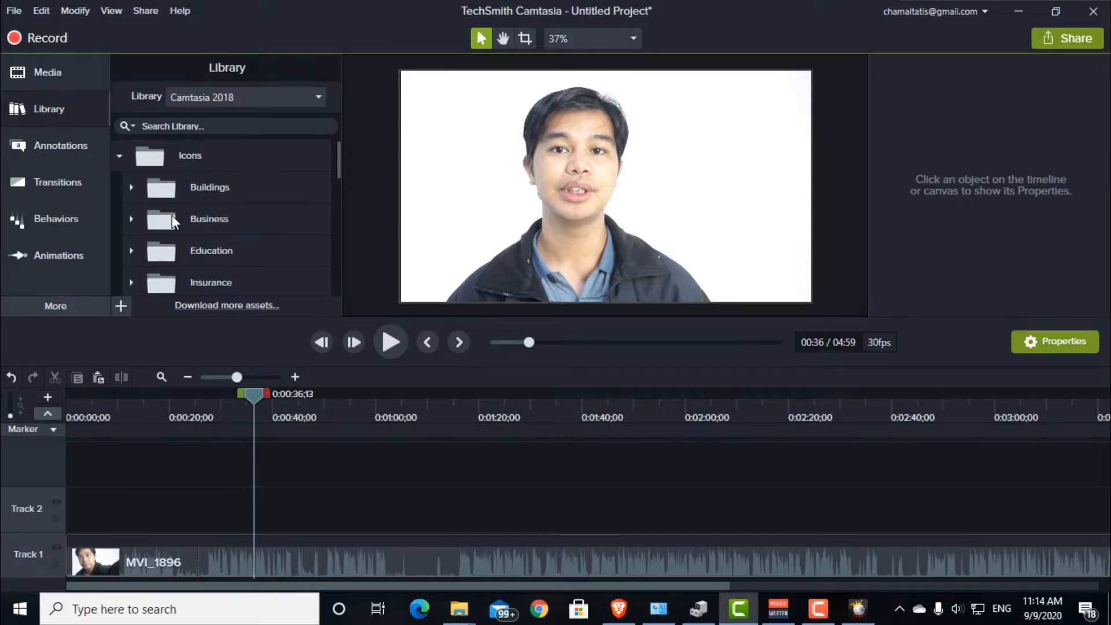
scroll(292, 217, down, 3)
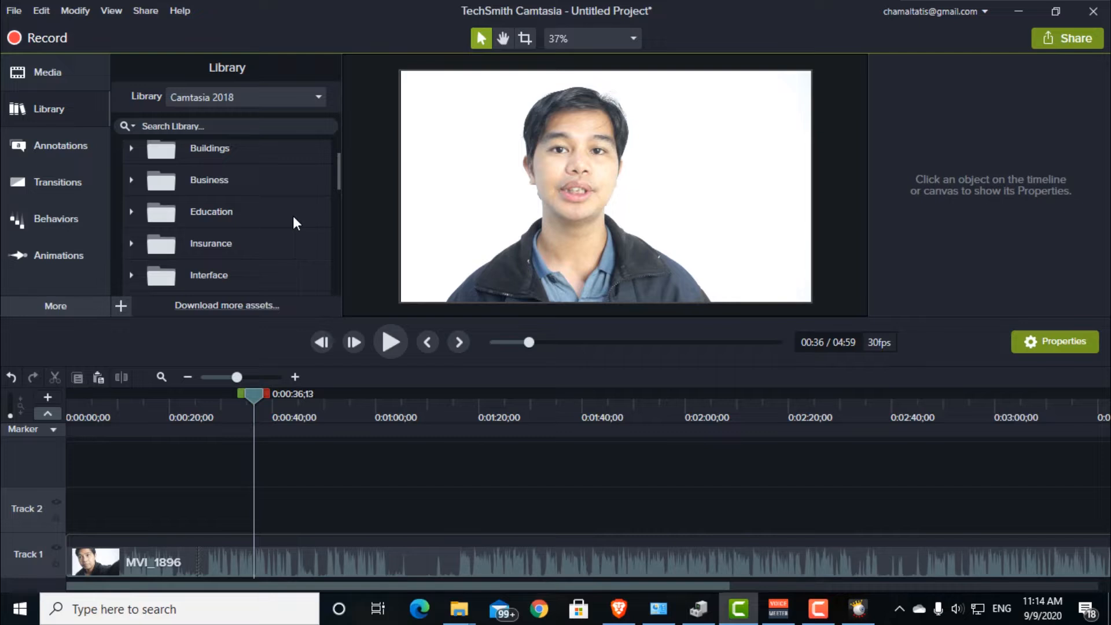
scroll(293, 217, up, 2)
scroll(293, 217, up, 1)
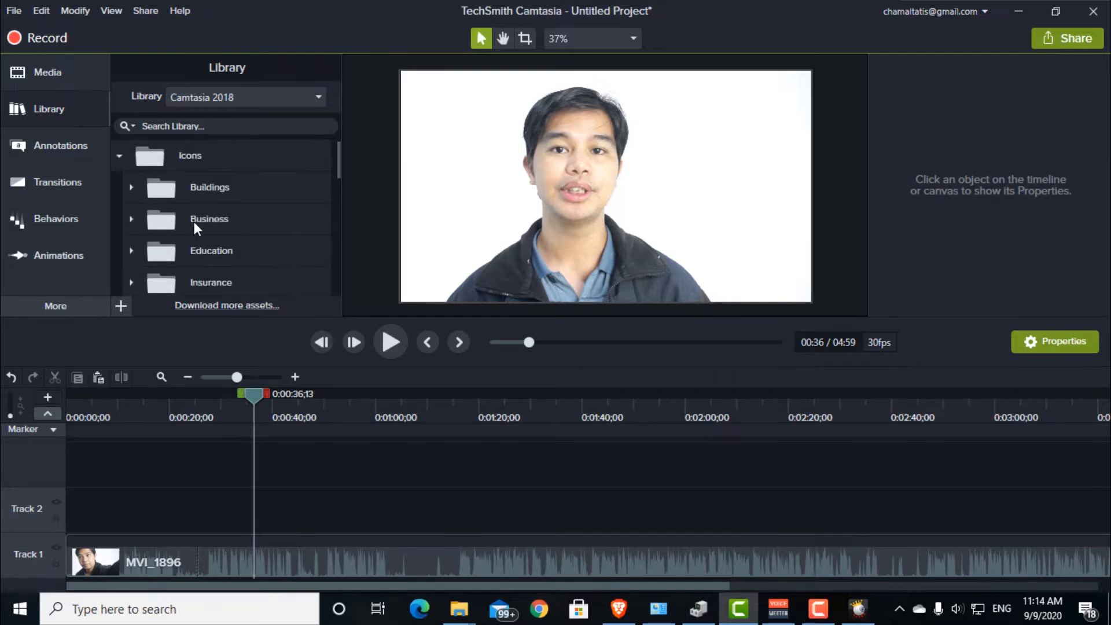
click(132, 187)
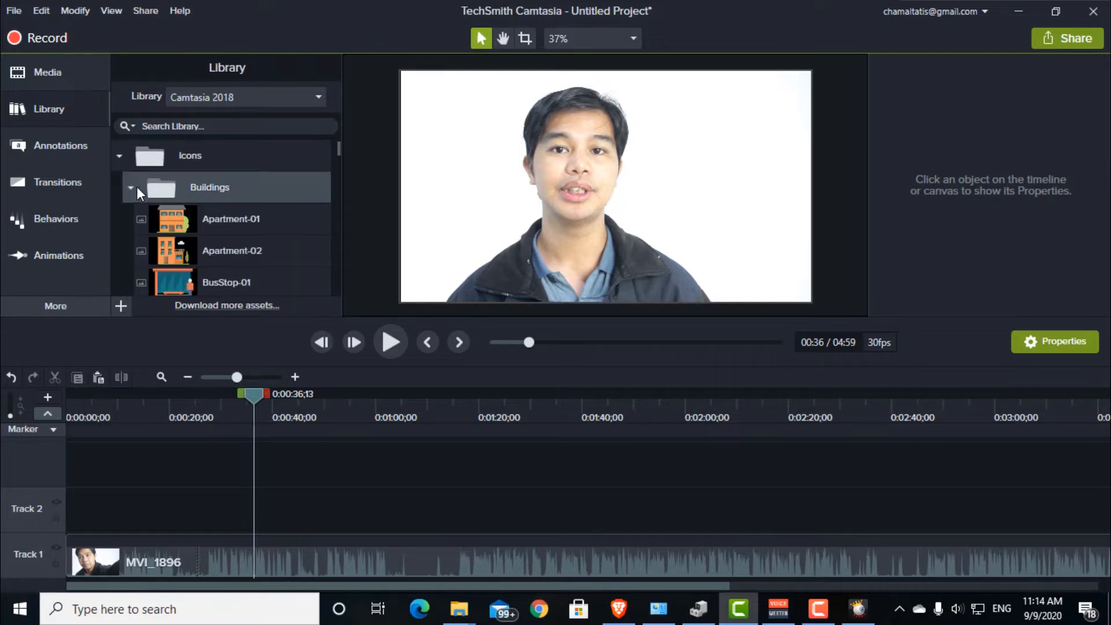
click(183, 218)
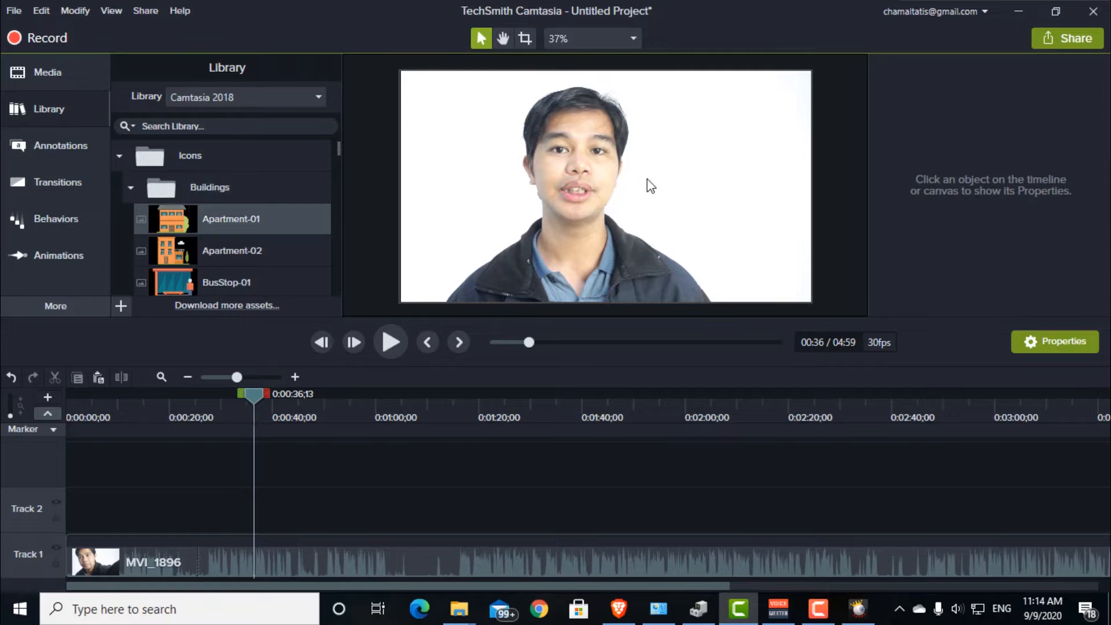
drag(279, 362, 279, 504)
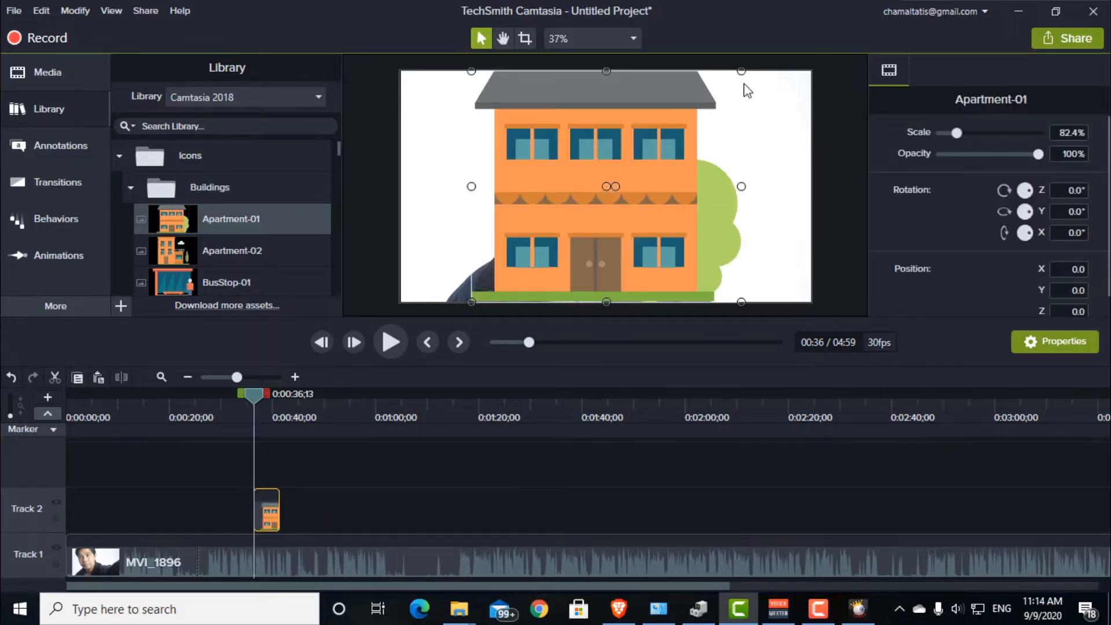
drag(741, 74, 769, 121)
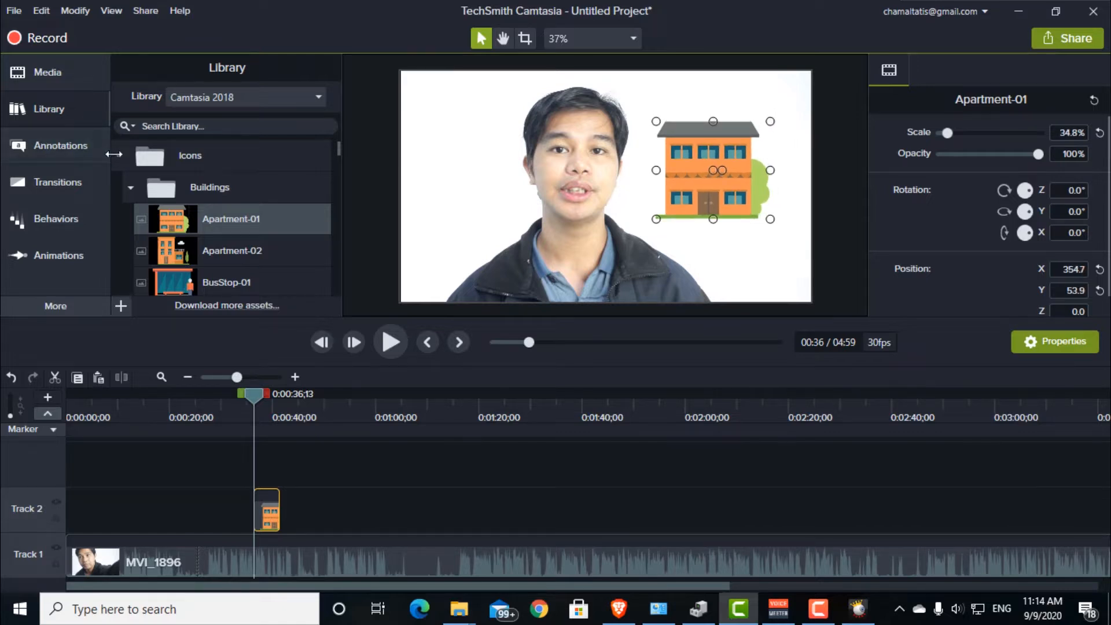
Step: Place the Assist lower third from the library on Track 2 just before the one-minute mark and preview it at 0:01:01;06
click(120, 155)
click(119, 187)
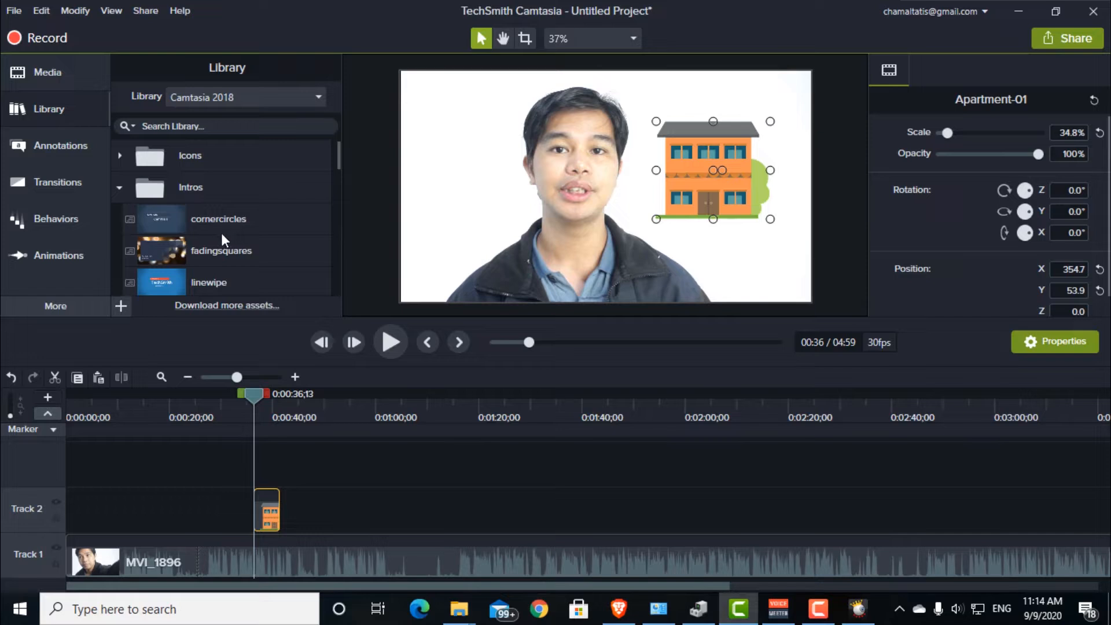
scroll(221, 227, down, 1)
scroll(222, 227, up, 1)
click(123, 186)
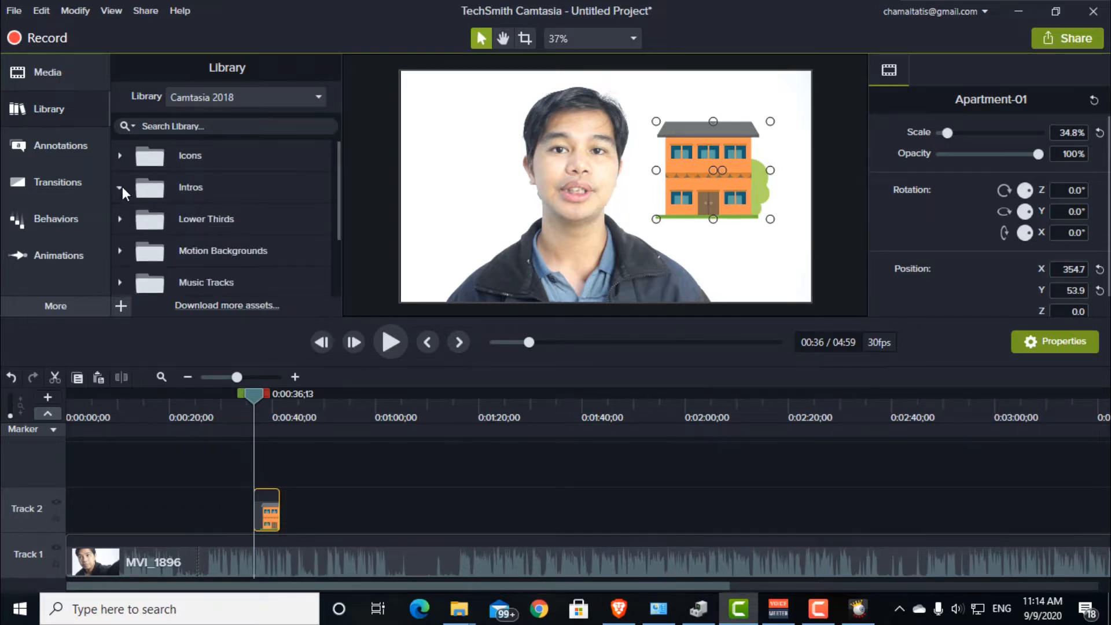
click(121, 219)
scroll(263, 255, down, 1)
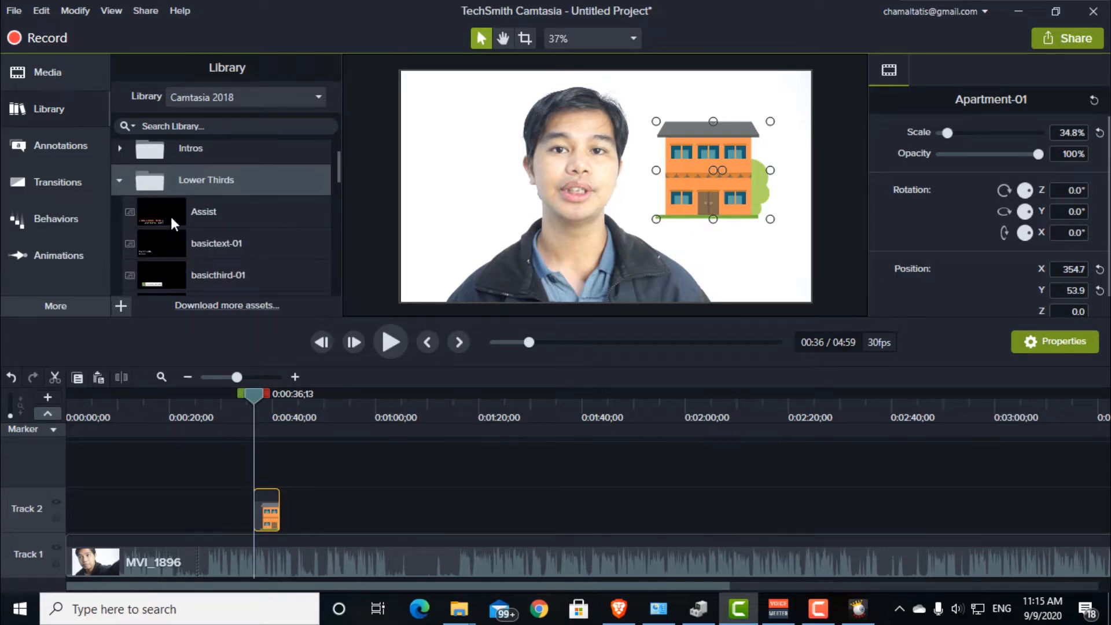
drag(171, 217, 346, 521)
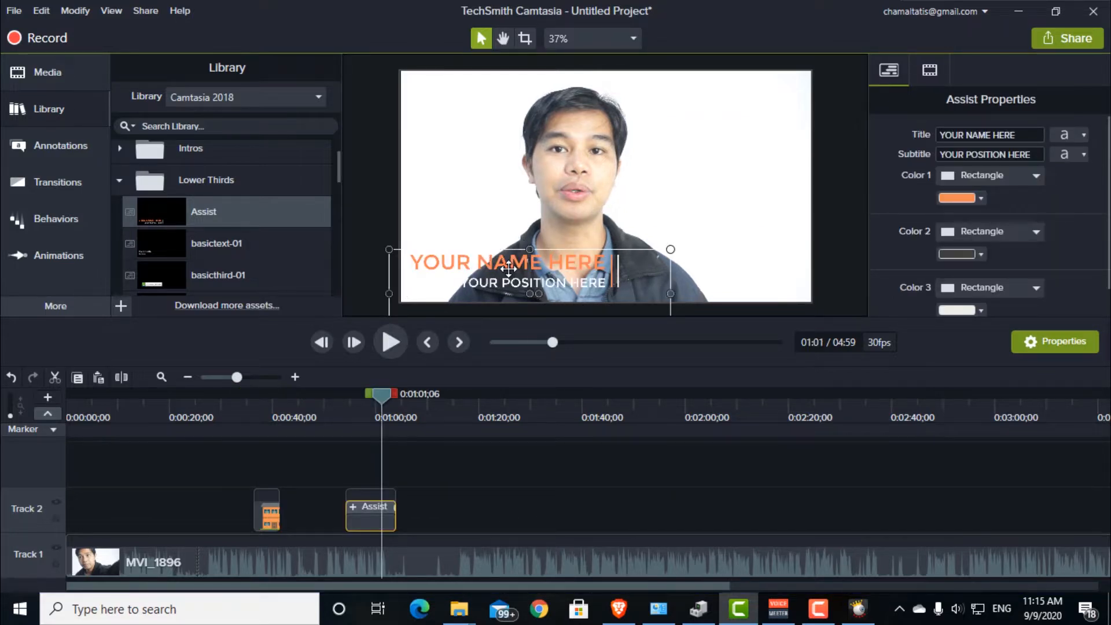
Step: Browse the Motion Backgrounds, Music Tracks and Outros folders of the Camtasia 2018 library
click(119, 180)
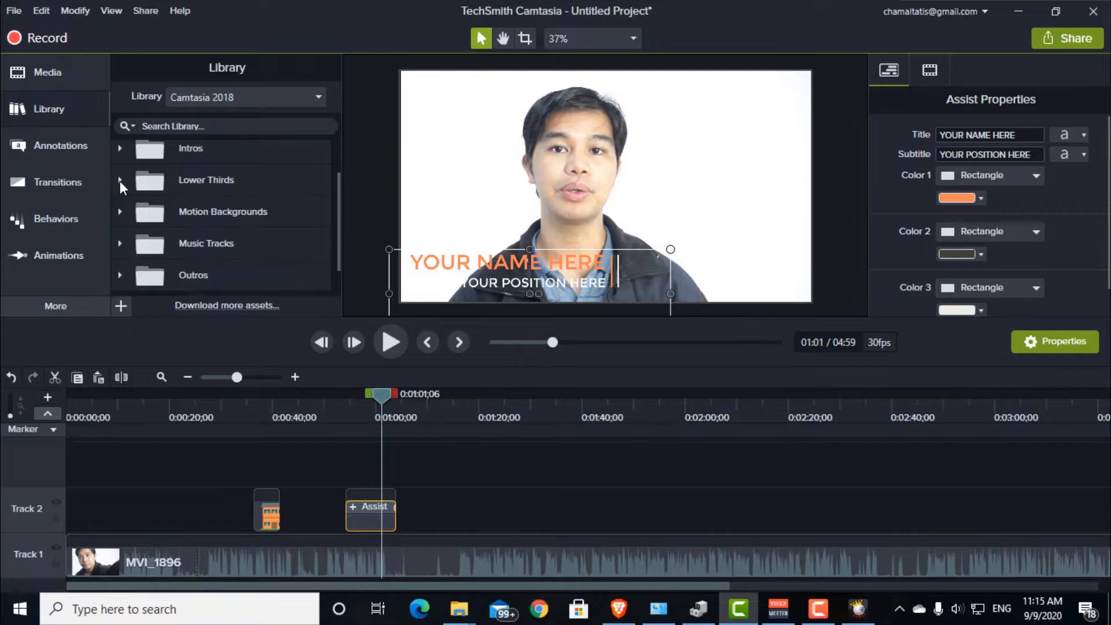
click(120, 213)
scroll(241, 242, down, 1)
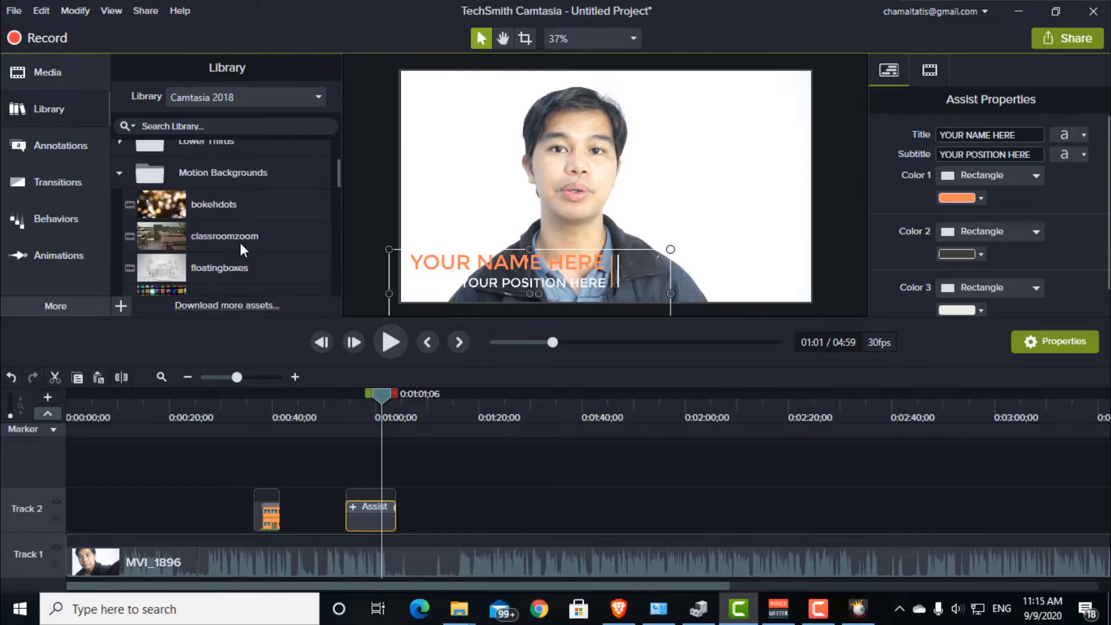
click(120, 172)
click(123, 215)
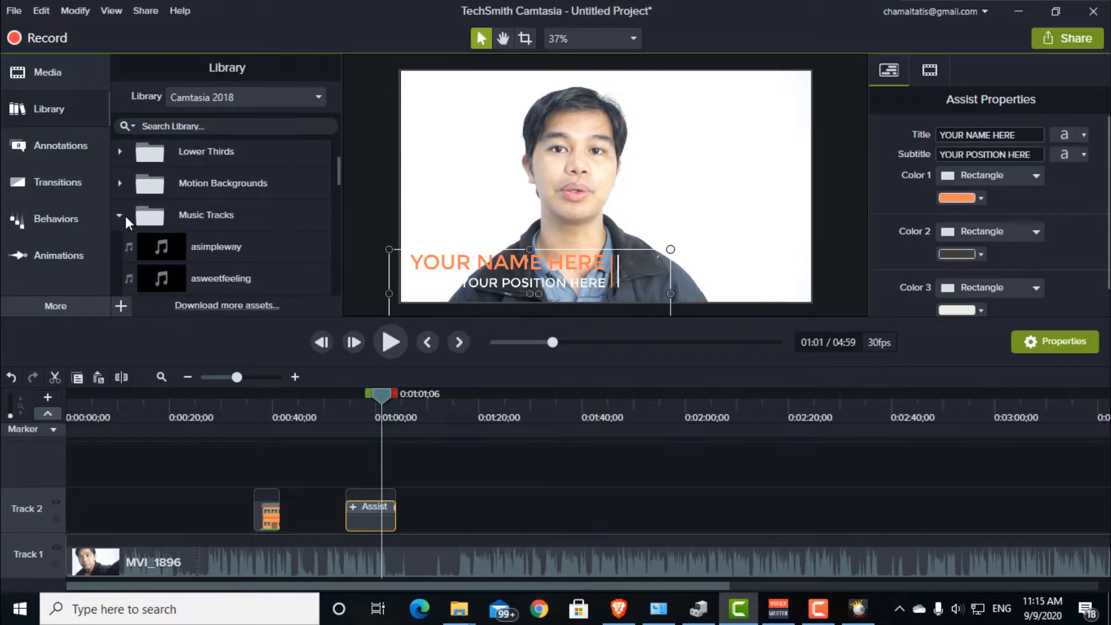
scroll(243, 214, down, 1)
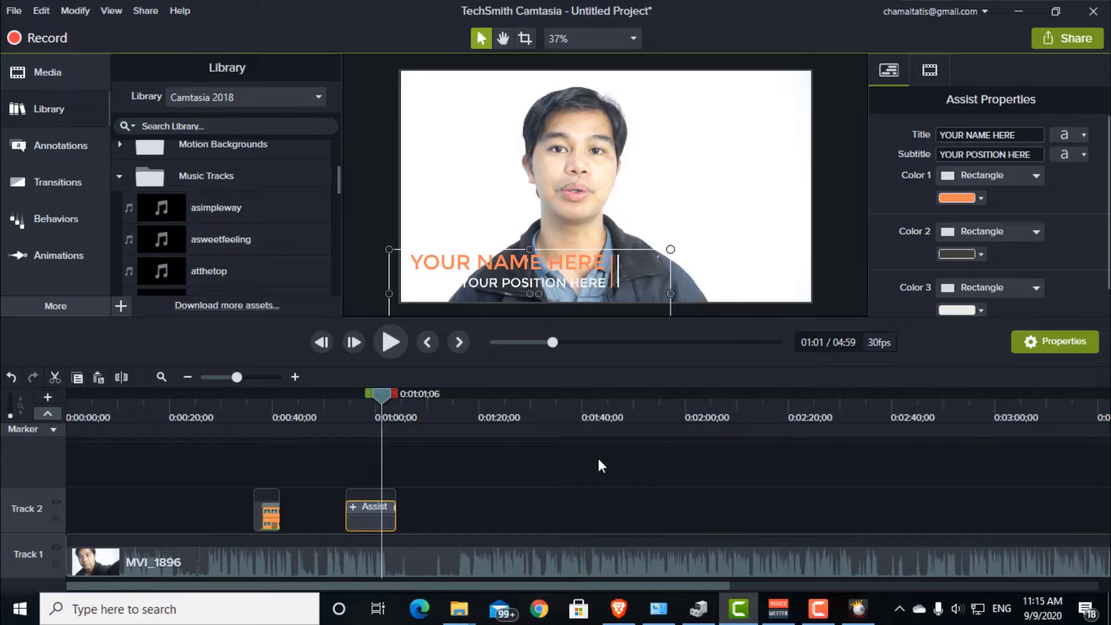
click(120, 177)
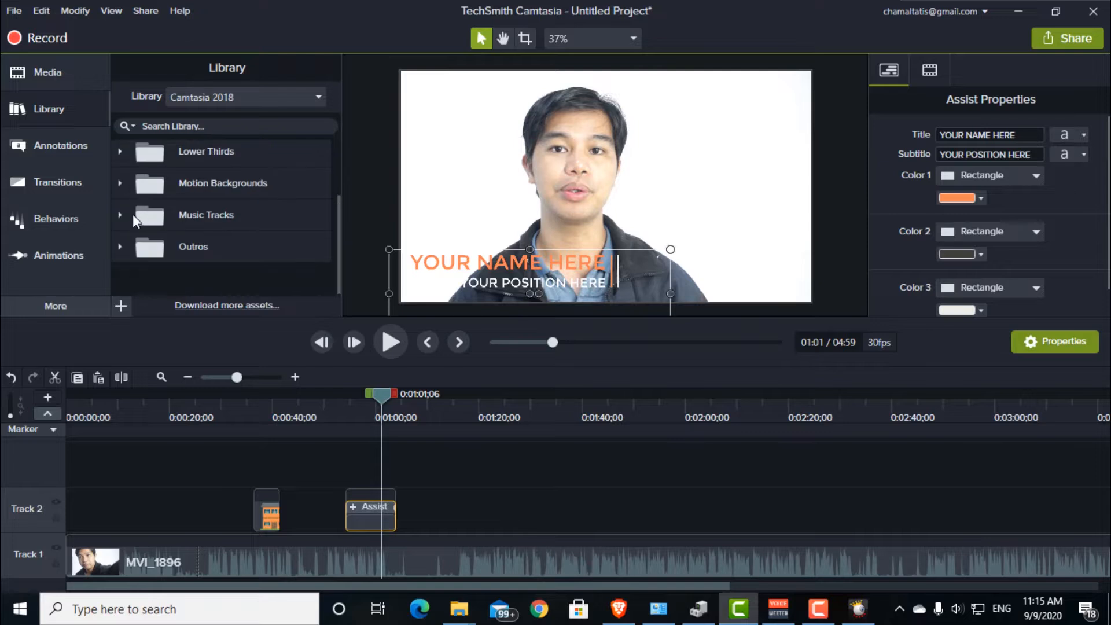
click(120, 246)
scroll(221, 216, down, 2)
scroll(231, 219, up, 3)
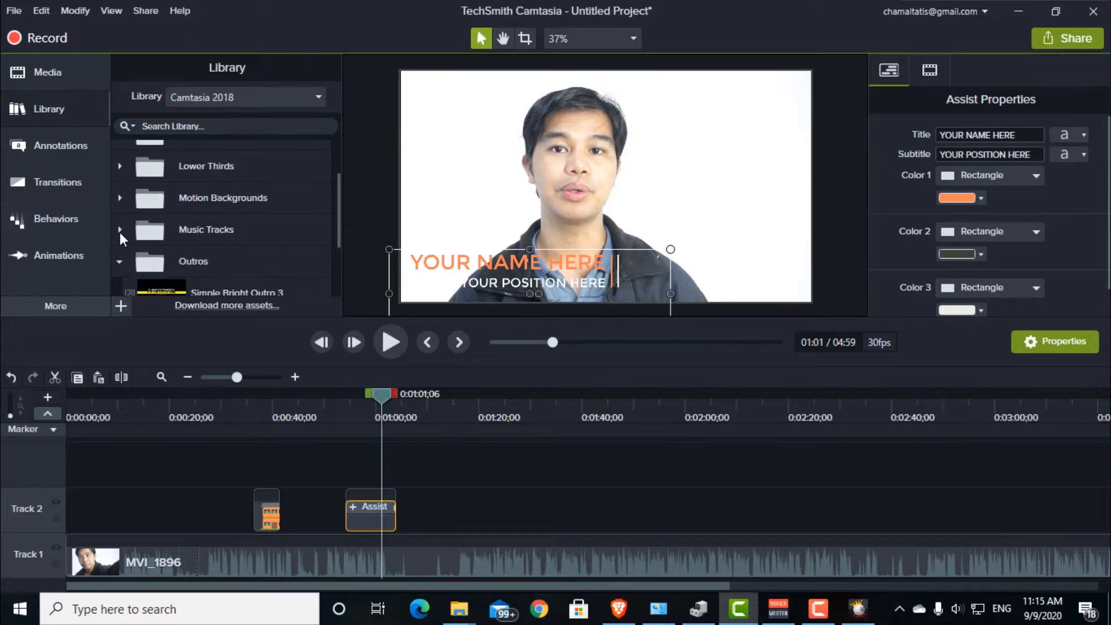
Step: Review the annotation categories: callouts, arrows and lines, shapes, blur and highlight, sketch motion and keystroke callouts
click(50, 144)
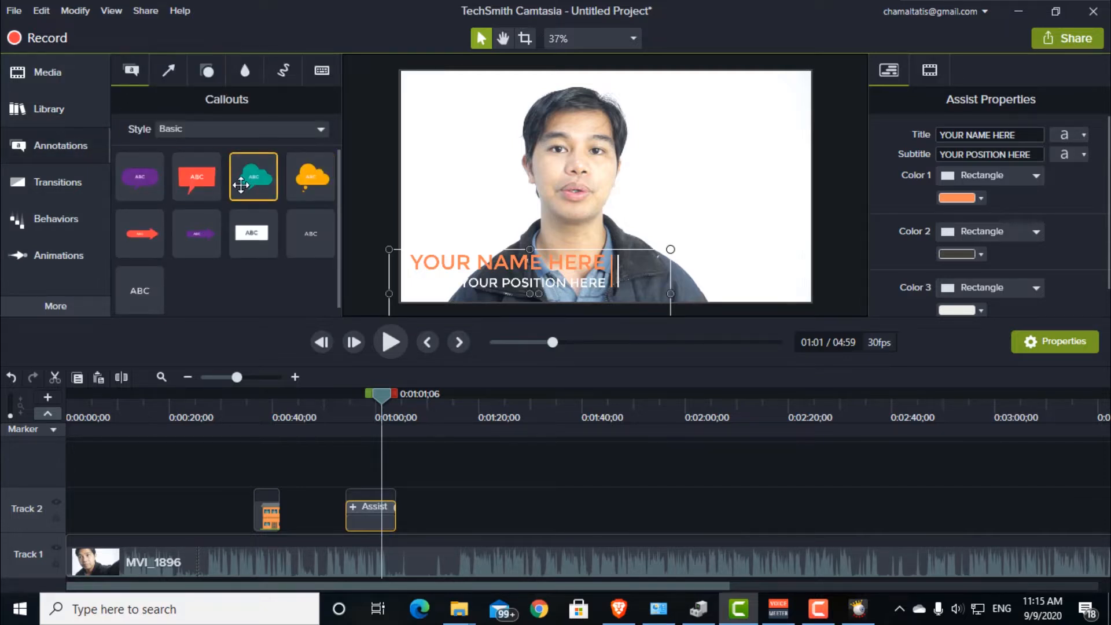
click(168, 71)
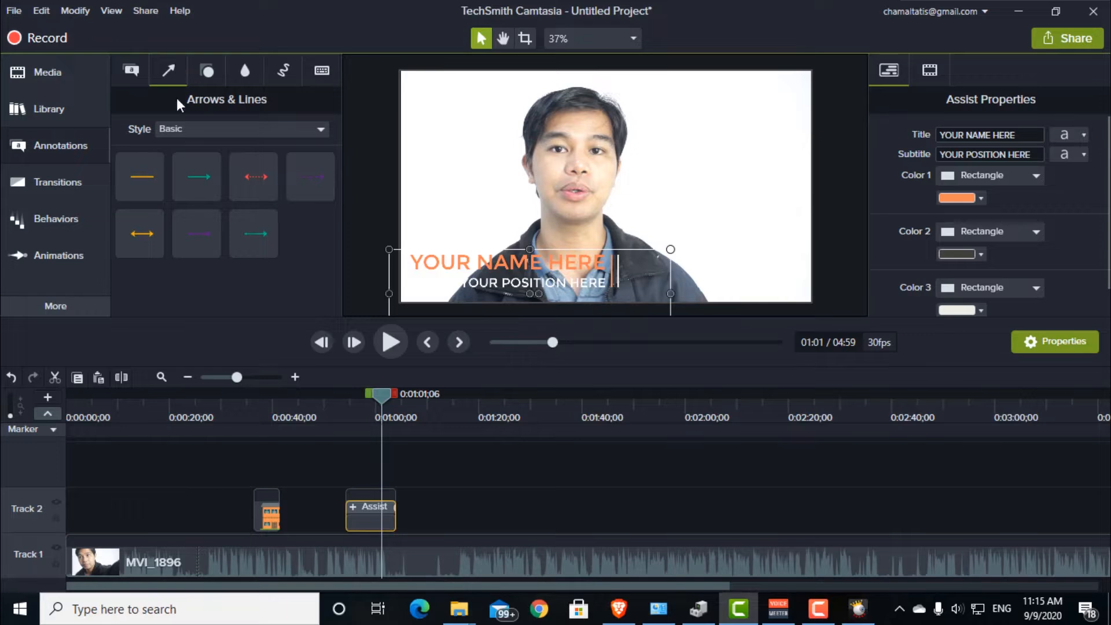
click(214, 71)
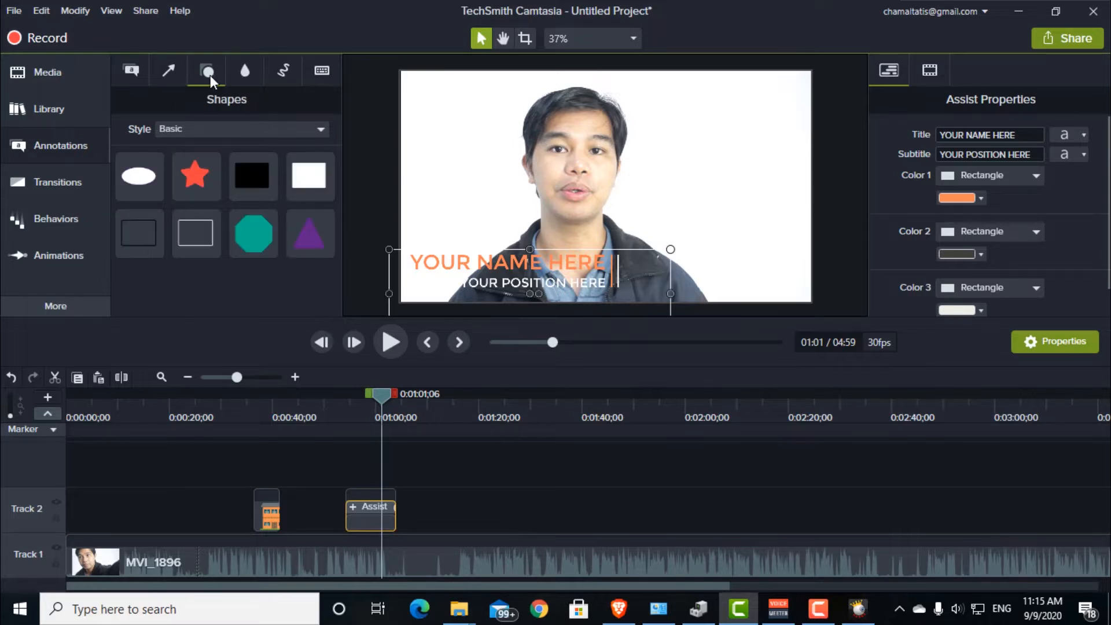
click(252, 71)
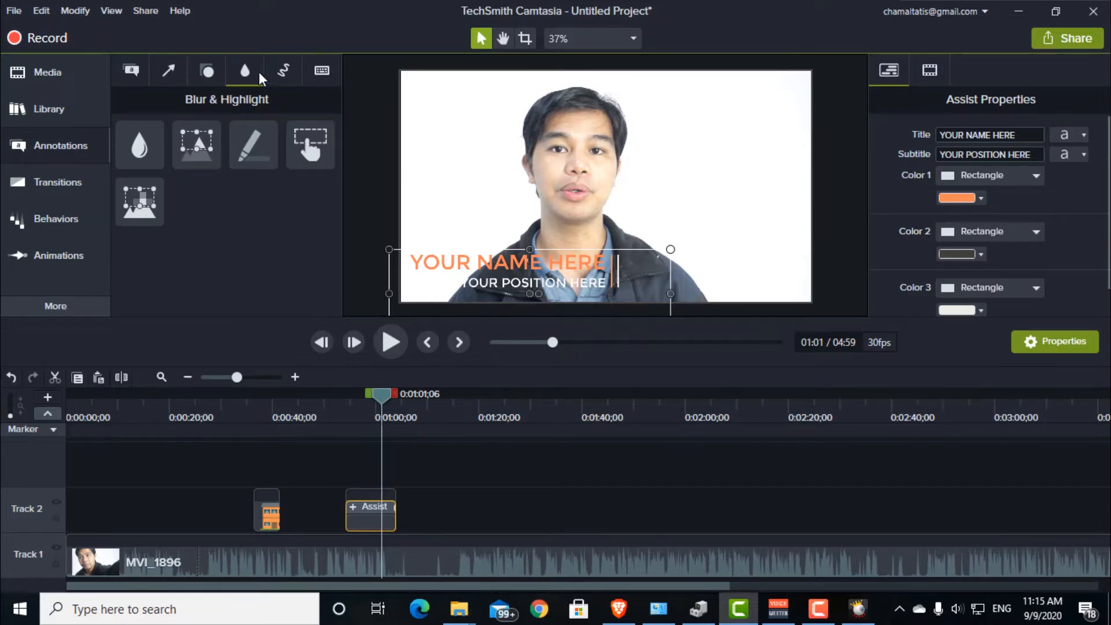
click(284, 69)
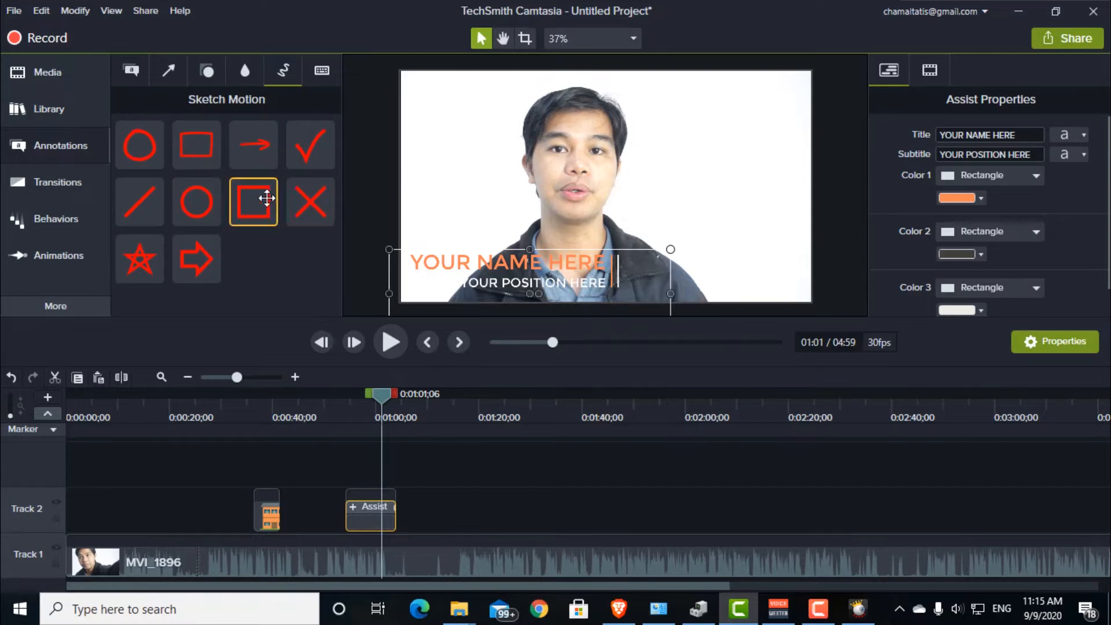
click(322, 71)
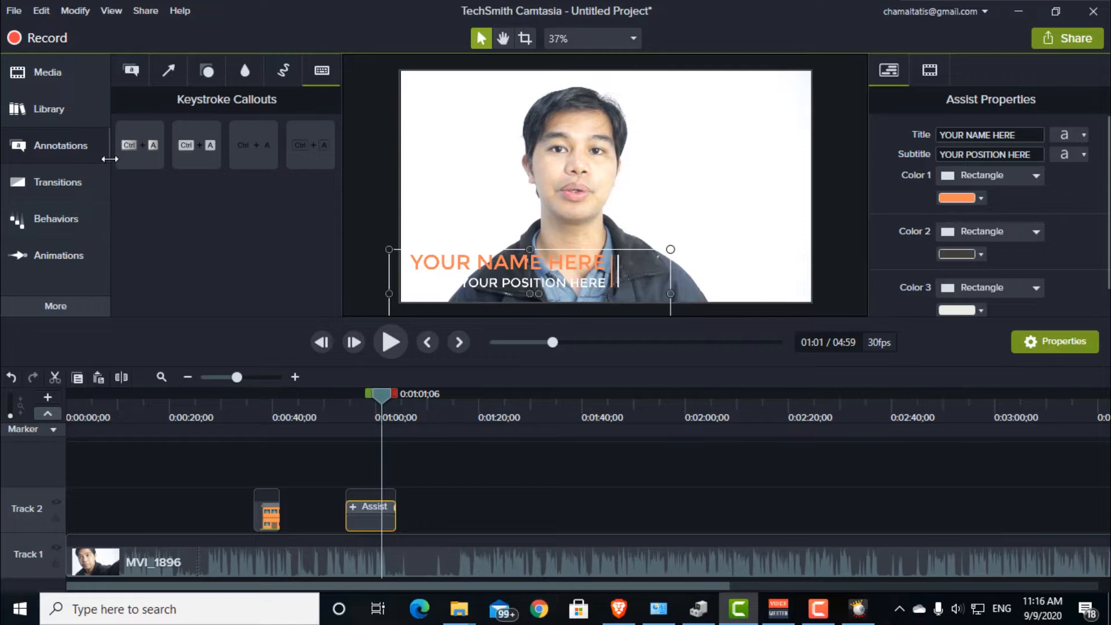
Step: Look through the available transitions, behaviors, Zoom-n-Pan options and animation presets
click(55, 179)
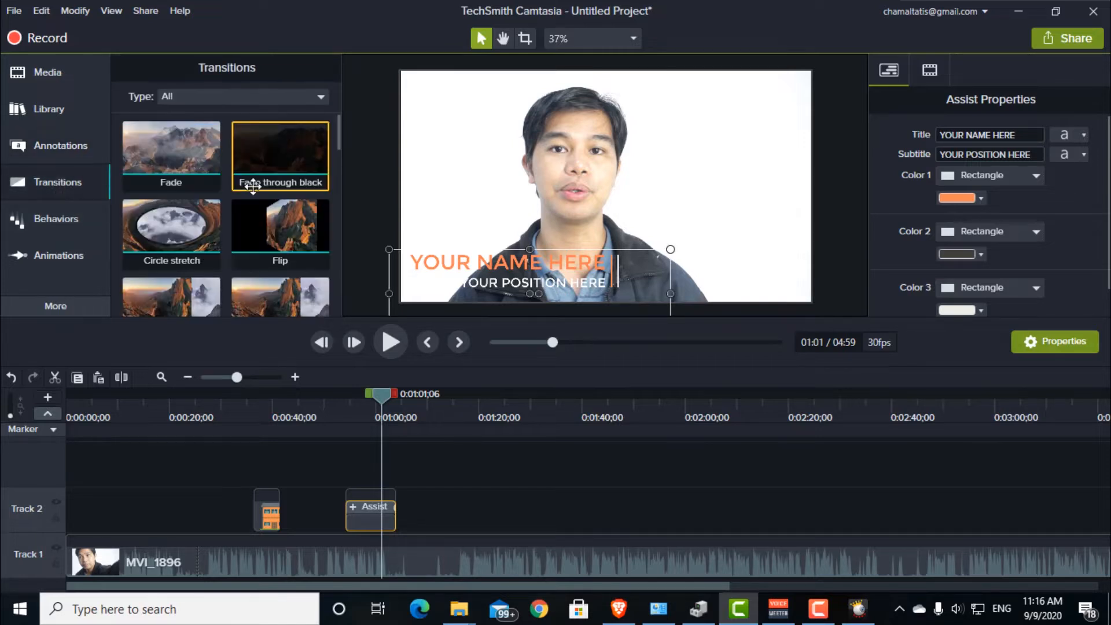
scroll(275, 292, down, 1)
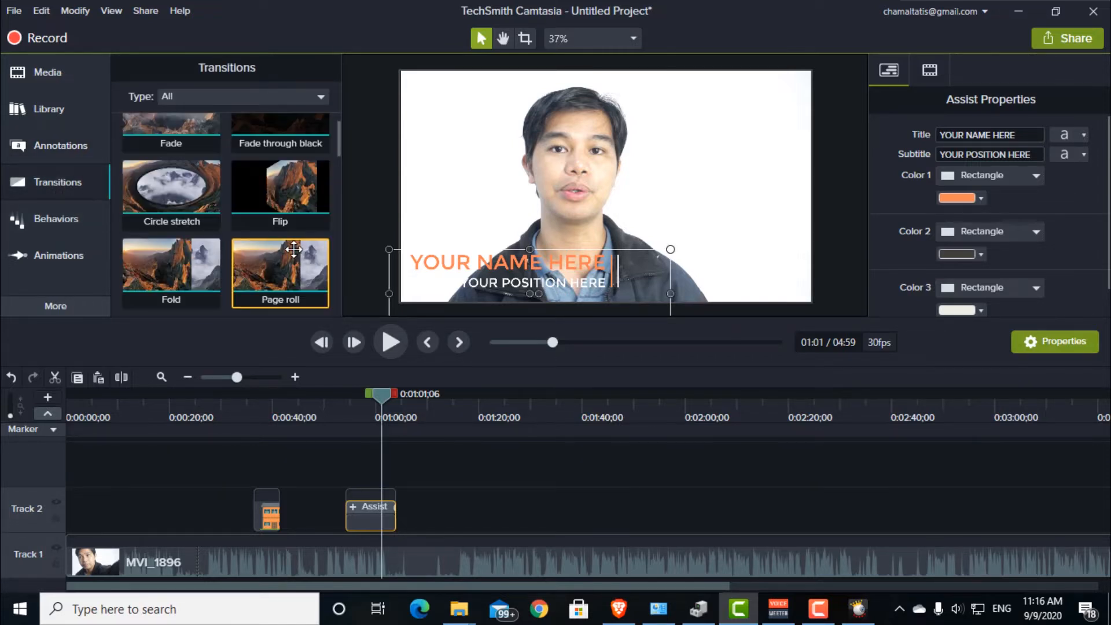
click(56, 219)
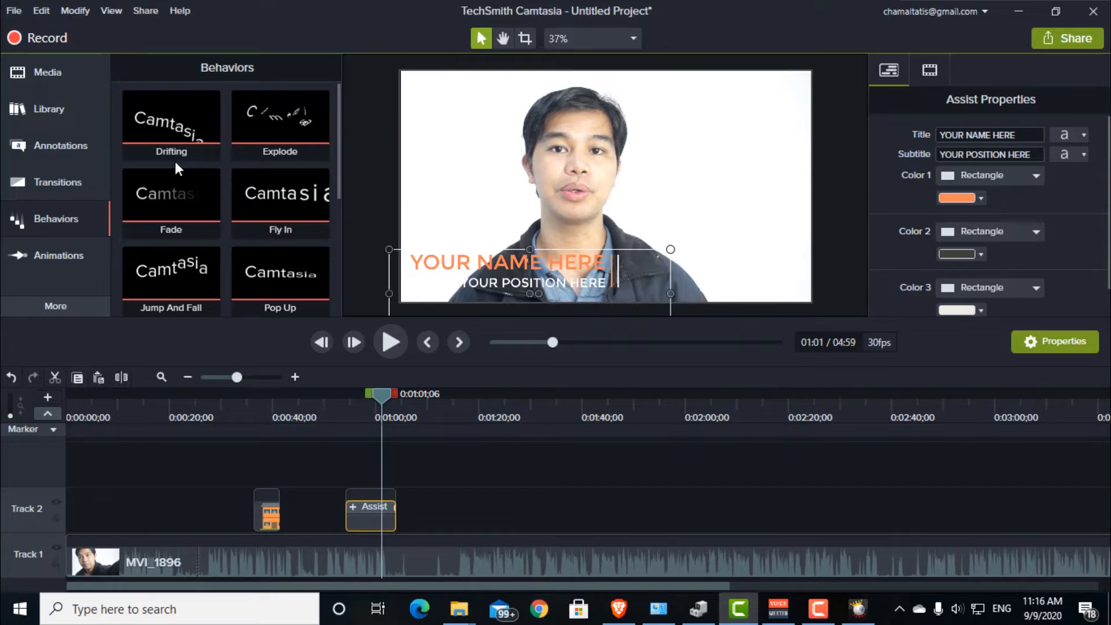
click(42, 256)
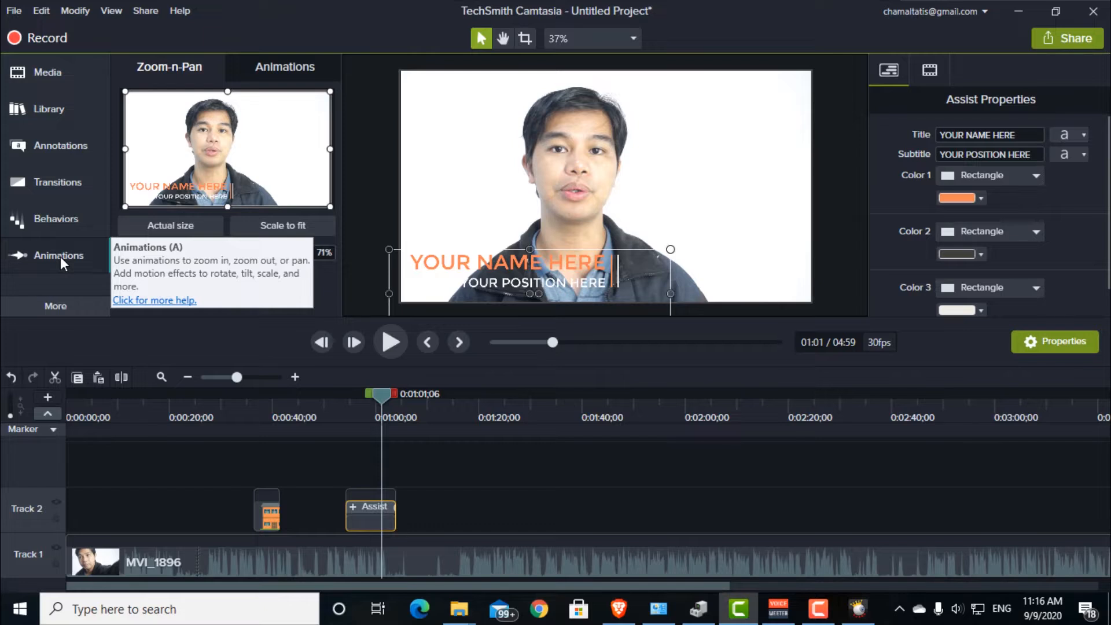
click(285, 65)
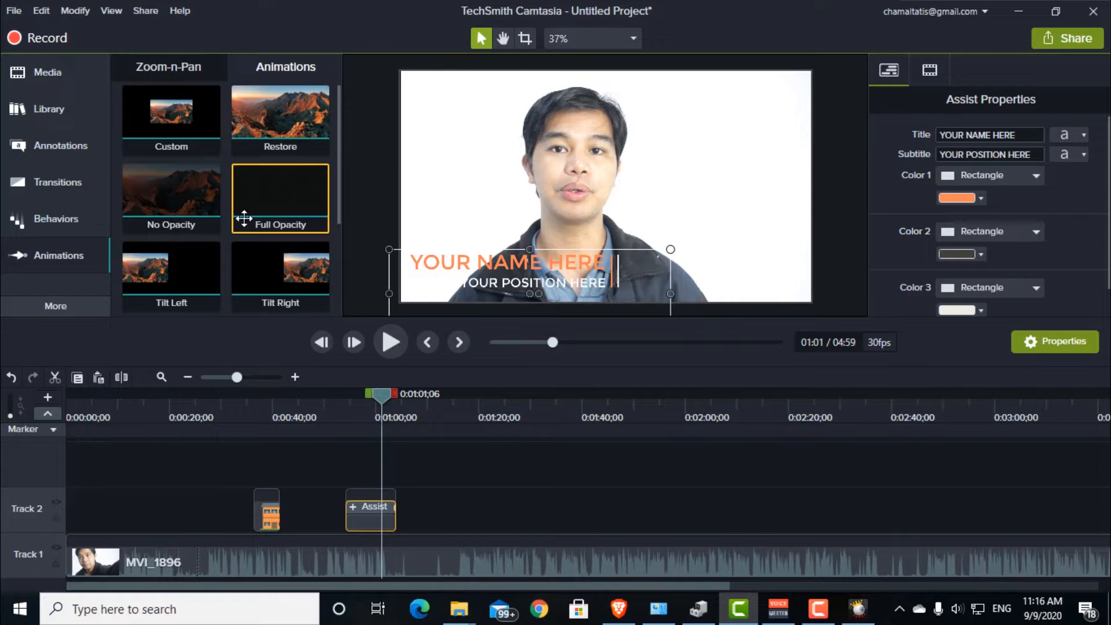
scroll(241, 218, down, 1)
Step: Examine the additional tools for cursor effects, voice narration, audio effects and visual effects
click(61, 307)
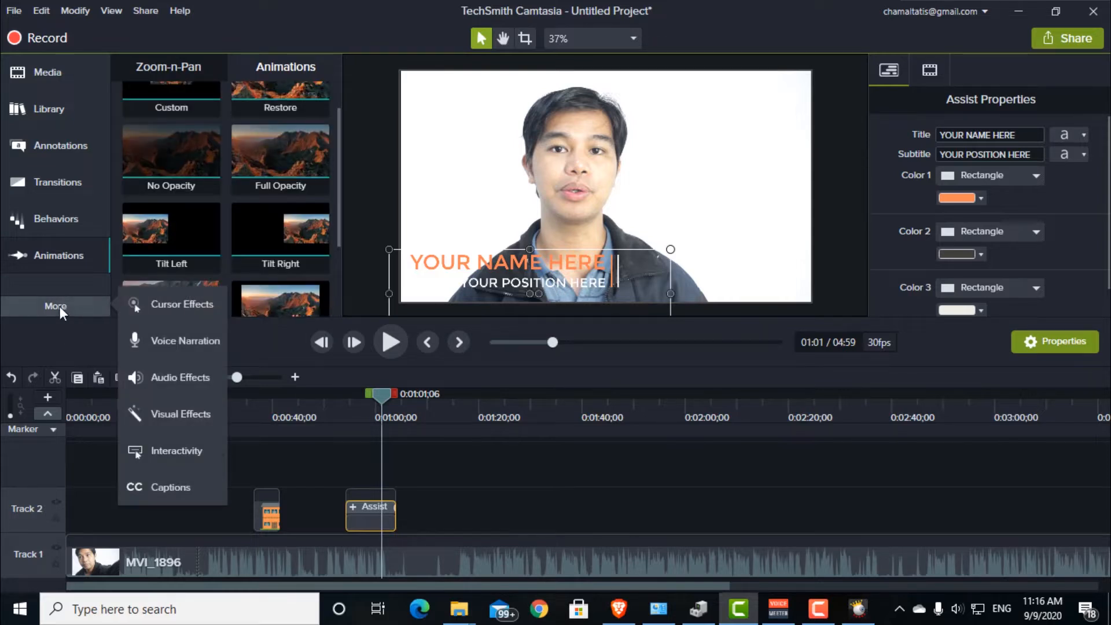
click(162, 305)
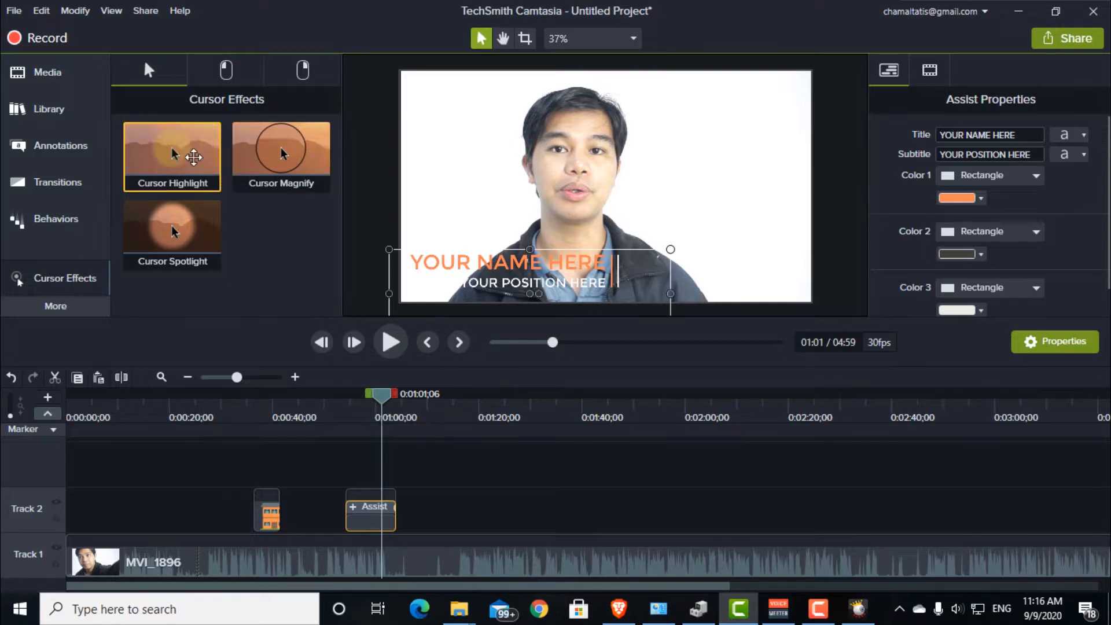
click(58, 305)
click(157, 338)
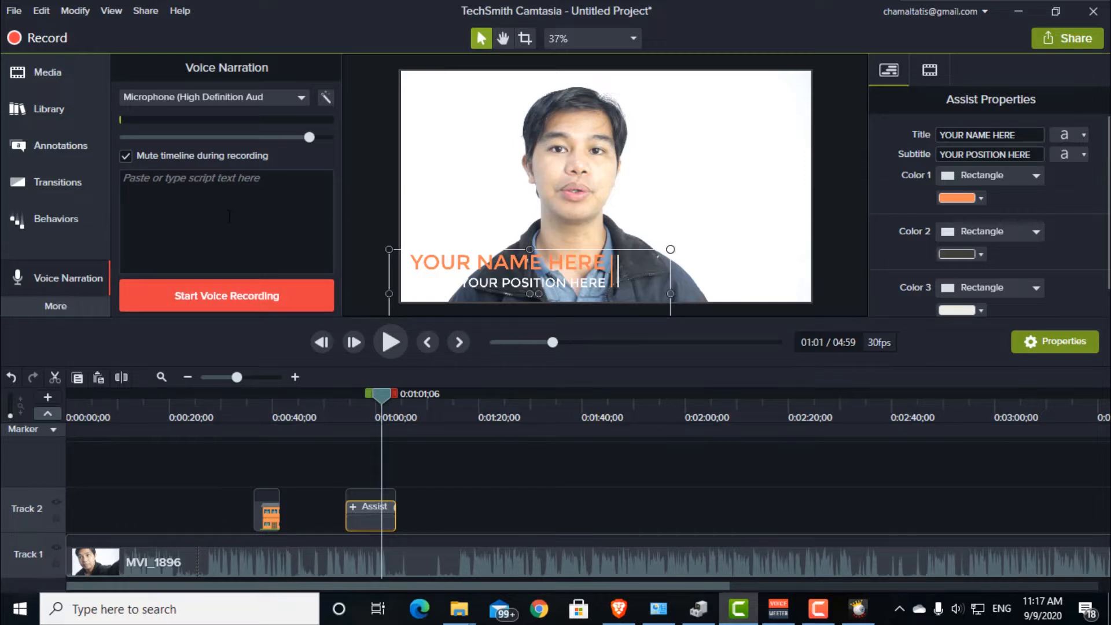
click(66, 302)
click(174, 377)
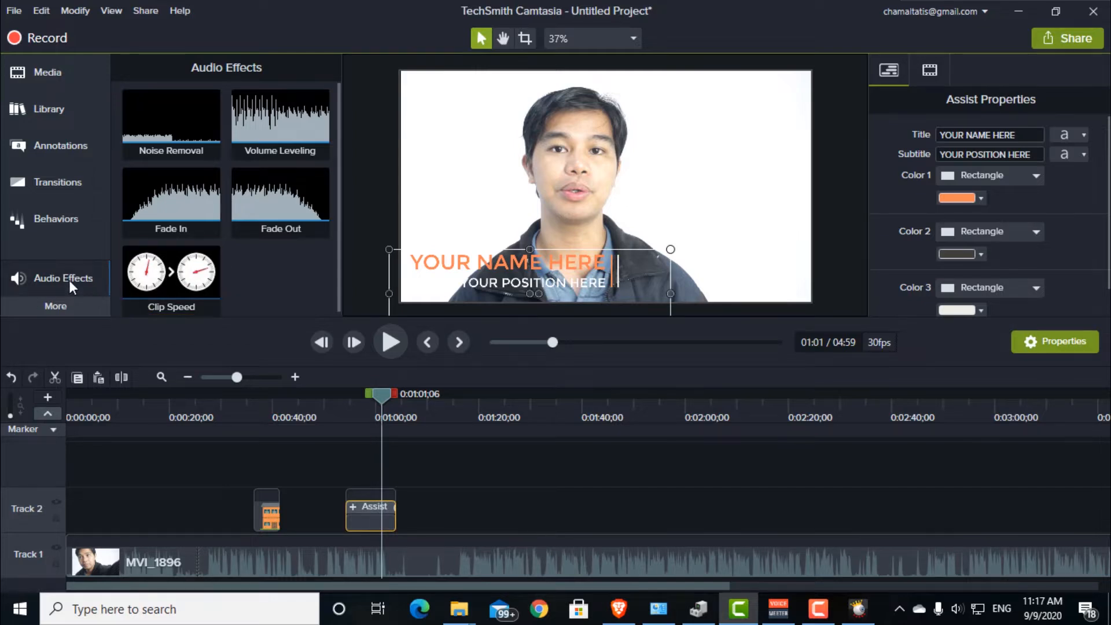
click(55, 306)
click(185, 421)
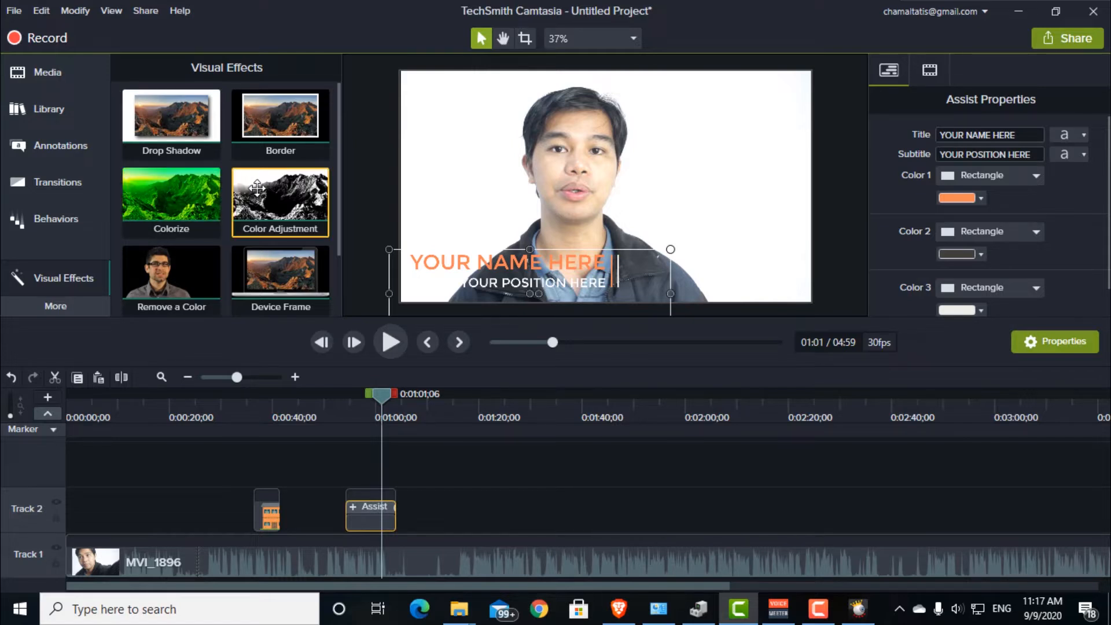
scroll(173, 243, down, 1)
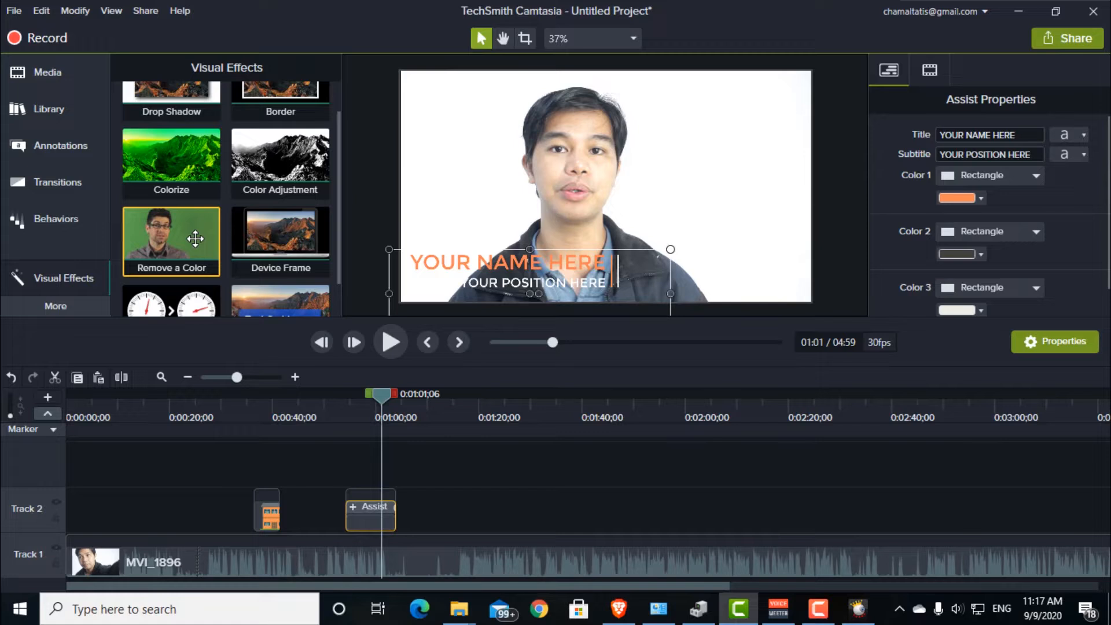
Step: Look through the remaining visual effects, including Clip Speed and Interactive Hotspot, return to the Media Bin and deselect the Assist title
scroll(301, 231, down, 1)
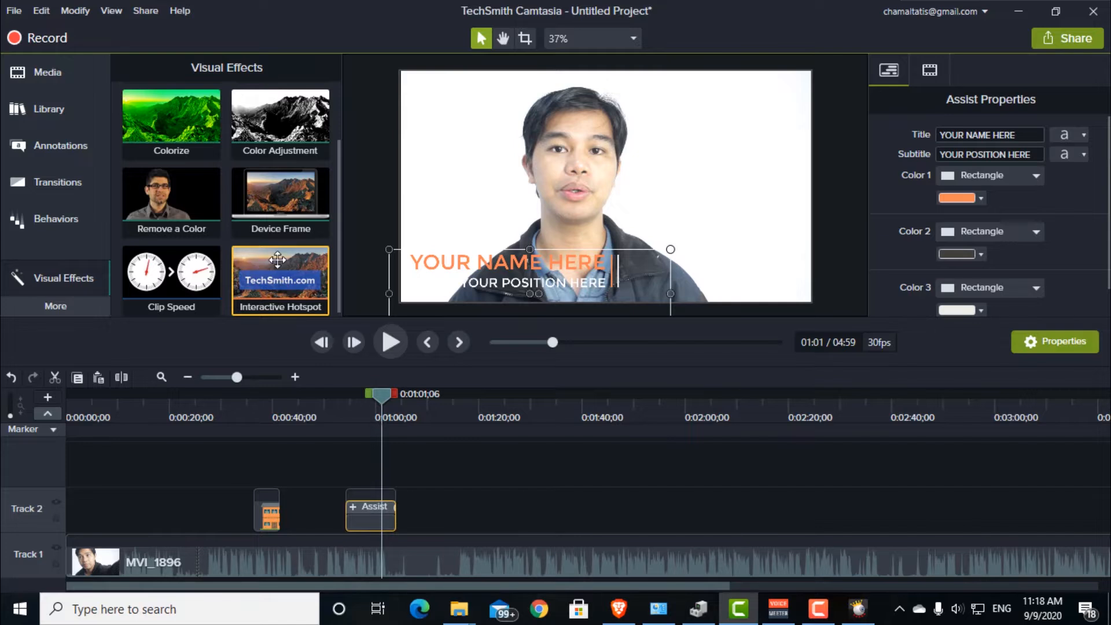
scroll(272, 261, down, 1)
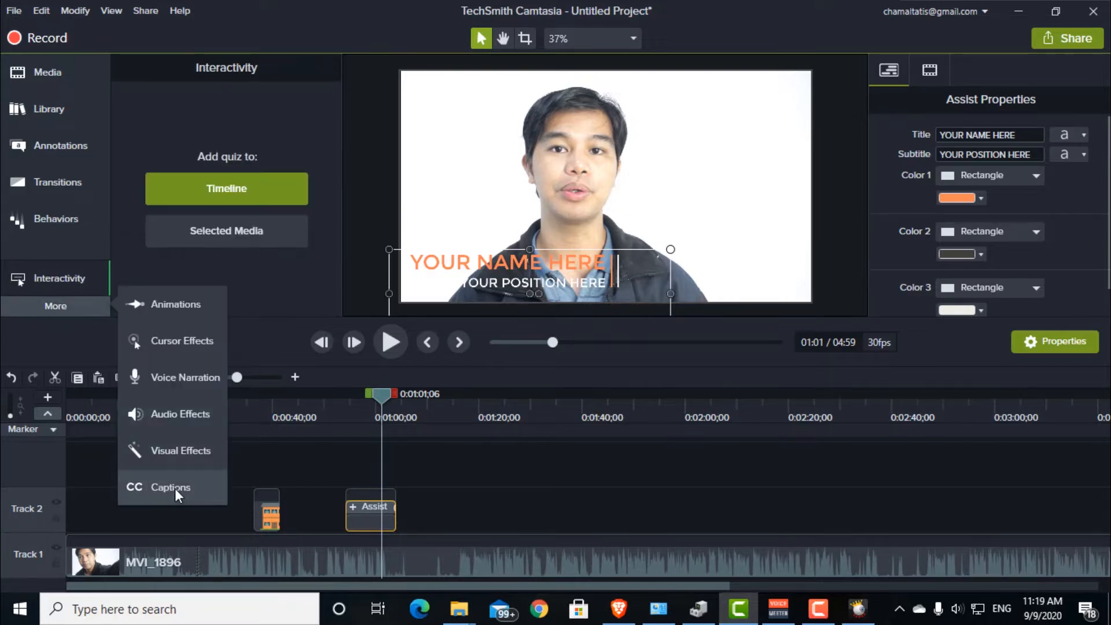
click(175, 489)
click(55, 306)
click(54, 71)
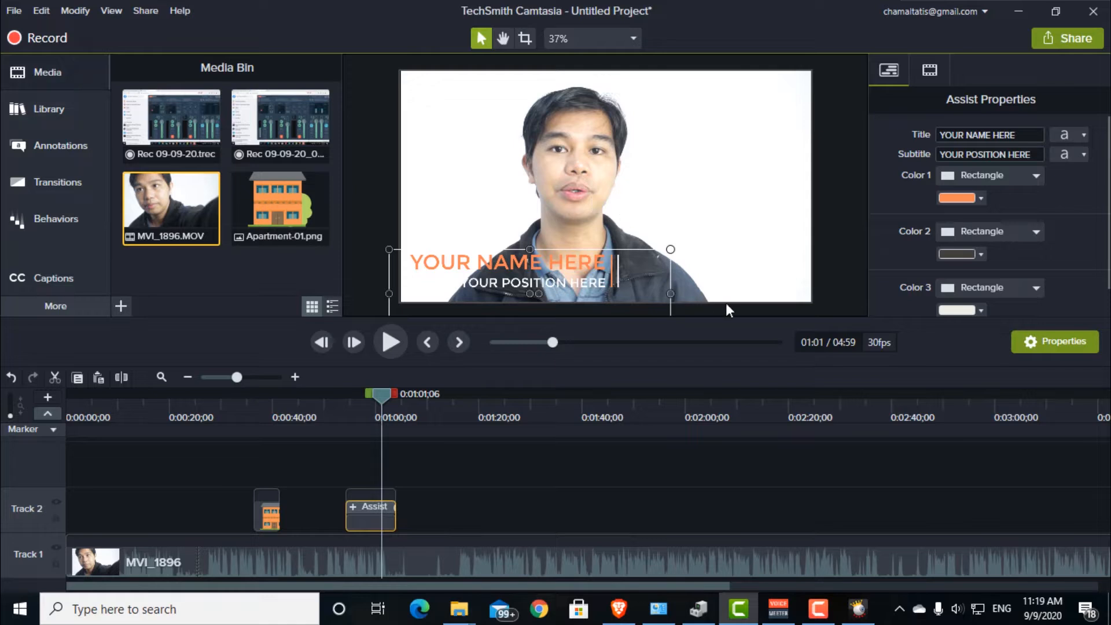
click(508, 483)
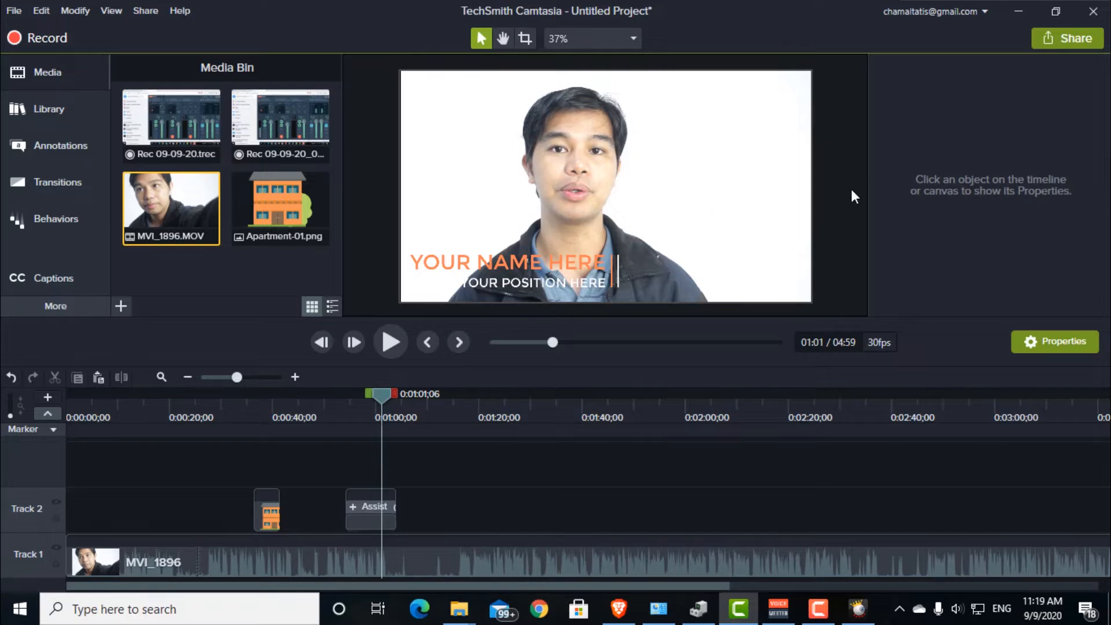
Step: Switch to the Brave browser and review the Camtasia 2020 pricing and license details on the TechSmith store page
click(619, 609)
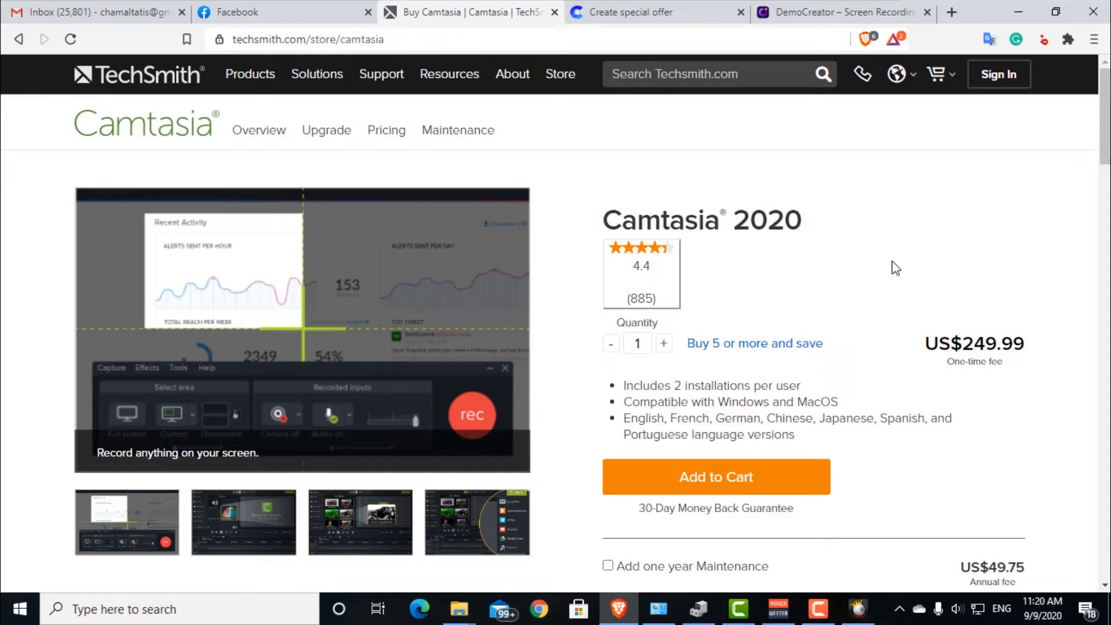
scroll(887, 276, down, 2)
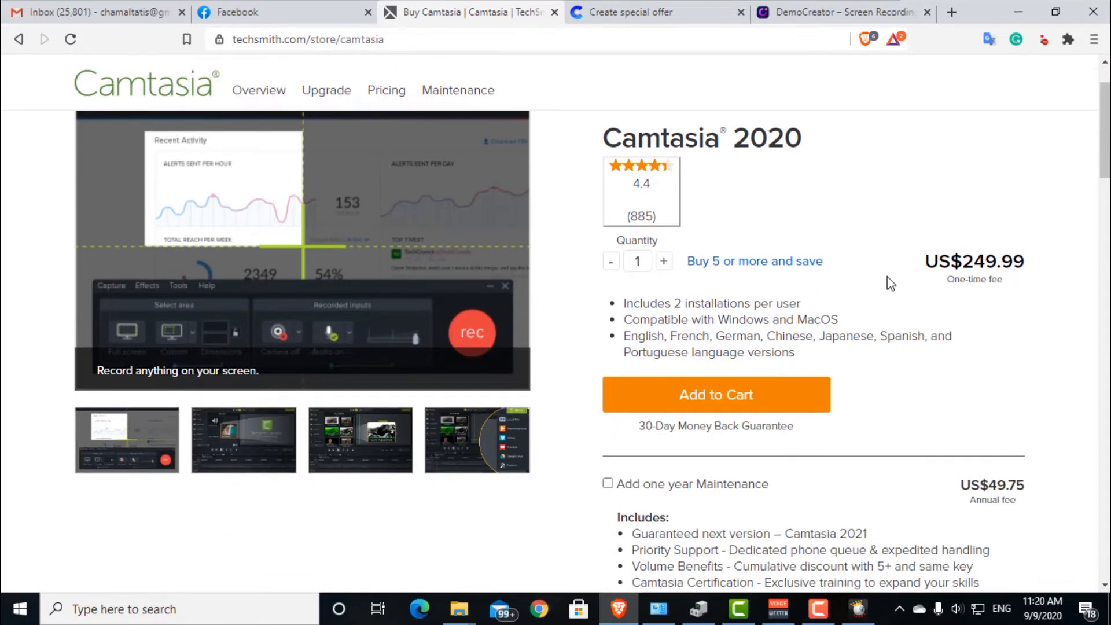
scroll(888, 276, up, 2)
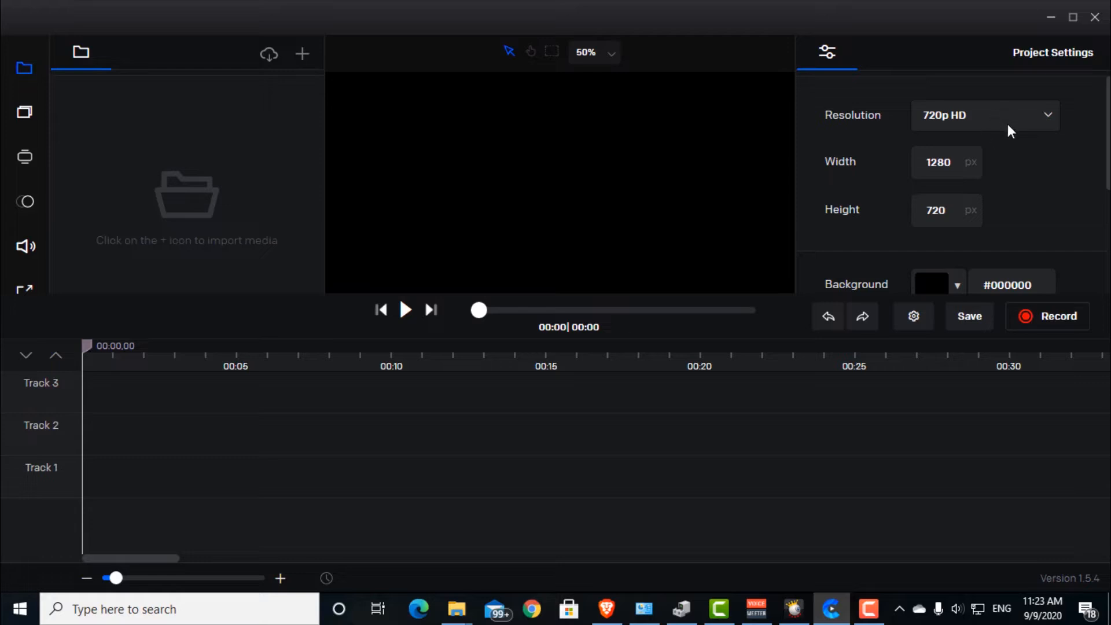
Step: Open the recording options in the Create video editor and choose SparkoCam Video as the webcam source
click(1060, 322)
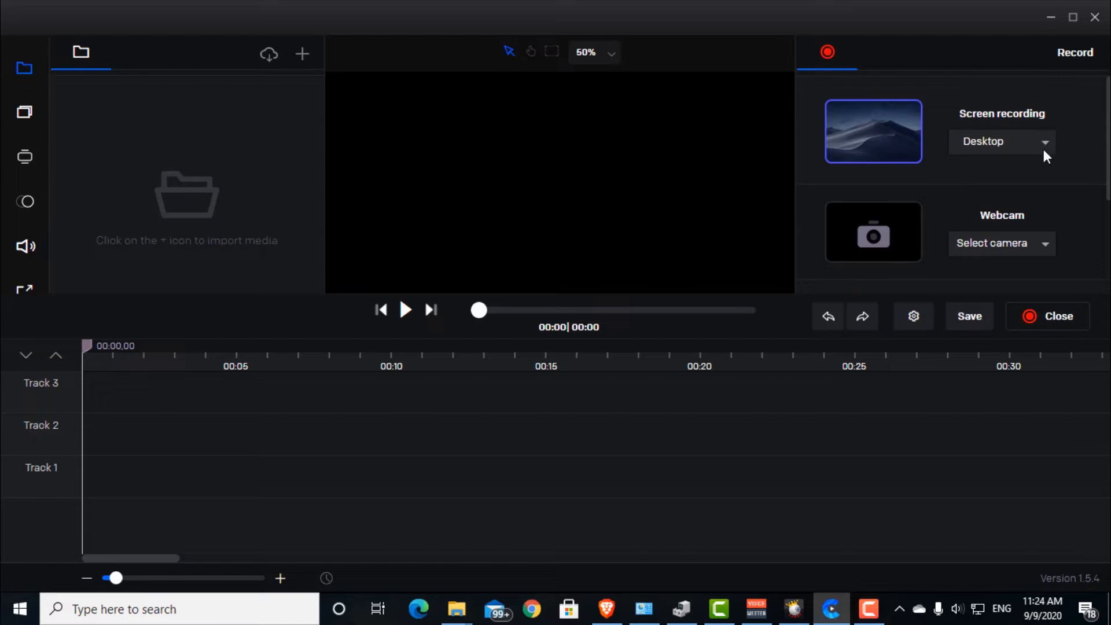
click(1040, 246)
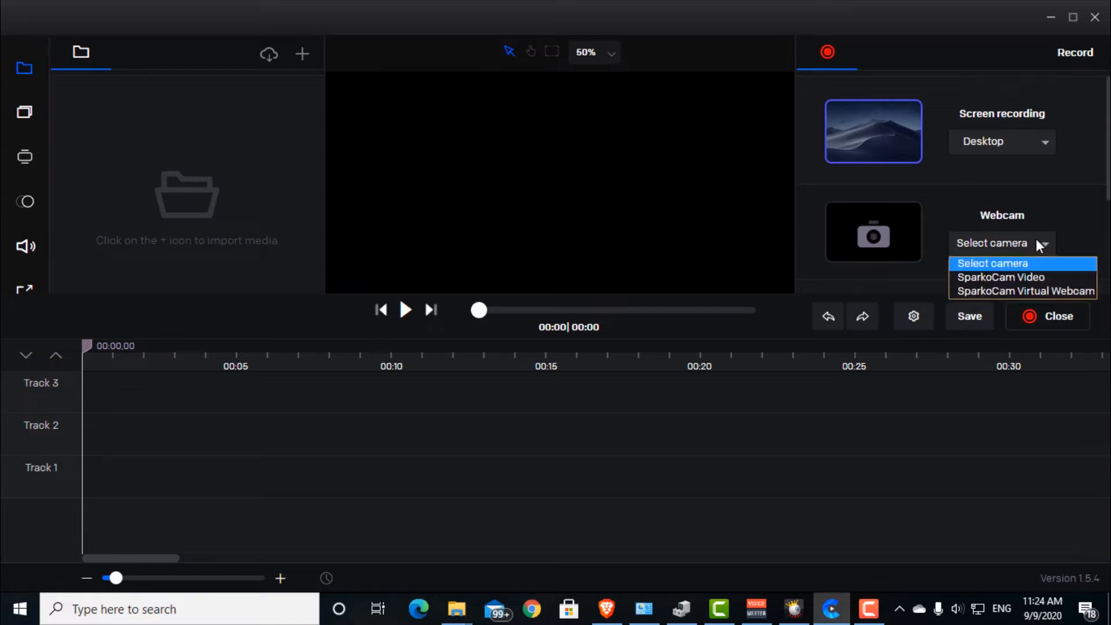
click(1010, 278)
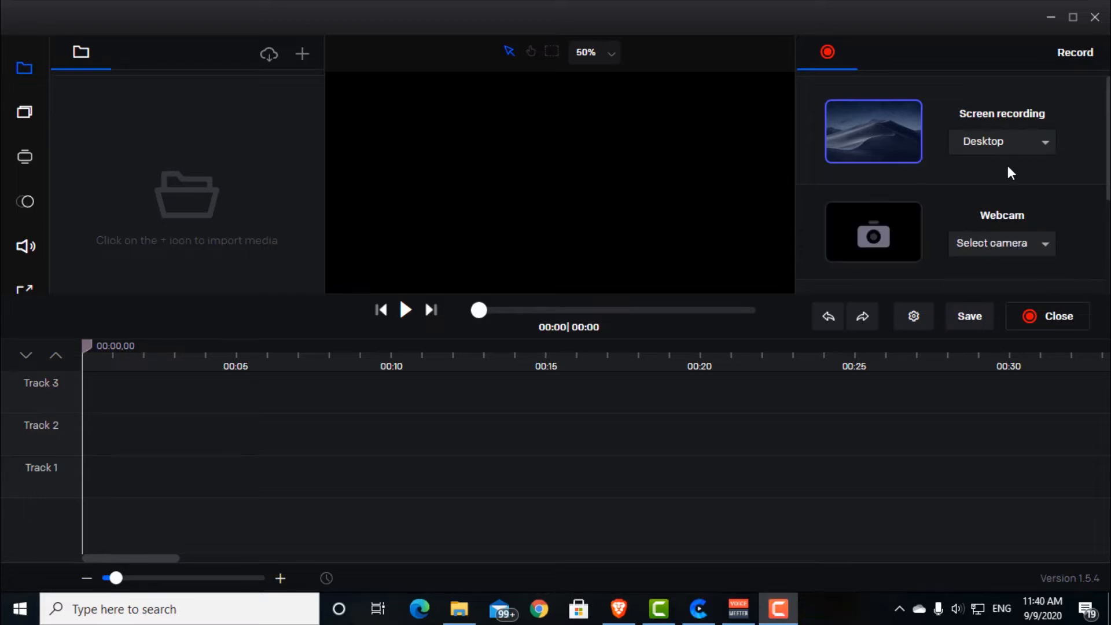
Step: Examine the recording options for screen, webcam and microphone sources
scroll(1059, 218, down, 1)
scroll(1042, 232, up, 1)
scroll(1025, 197, down, 1)
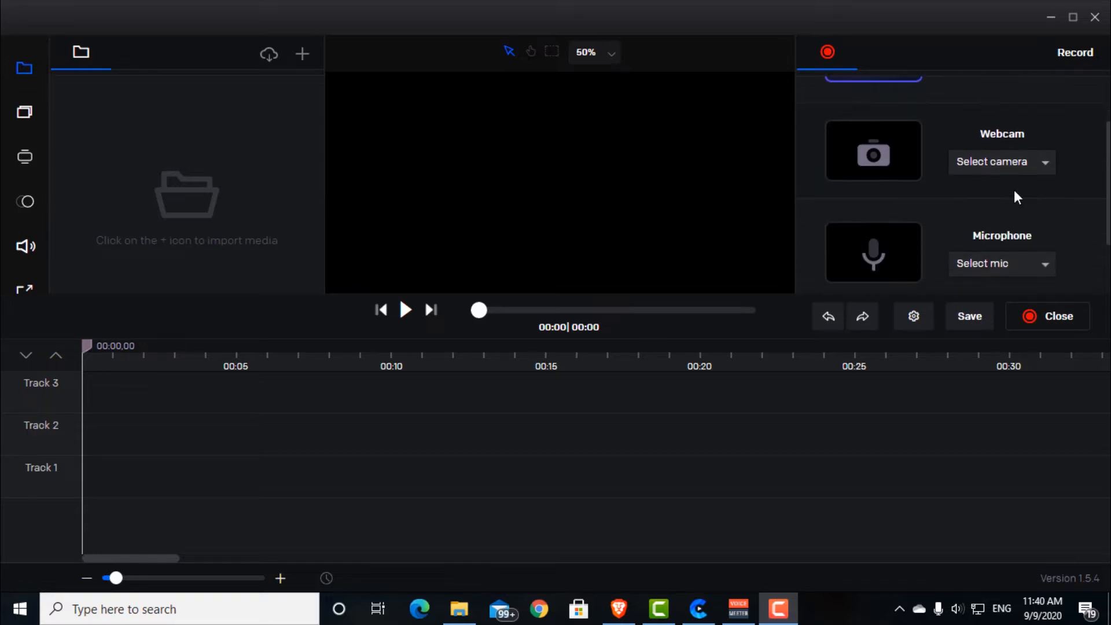
scroll(1015, 191, up, 1)
scroll(1010, 190, down, 1)
scroll(1013, 238, down, 1)
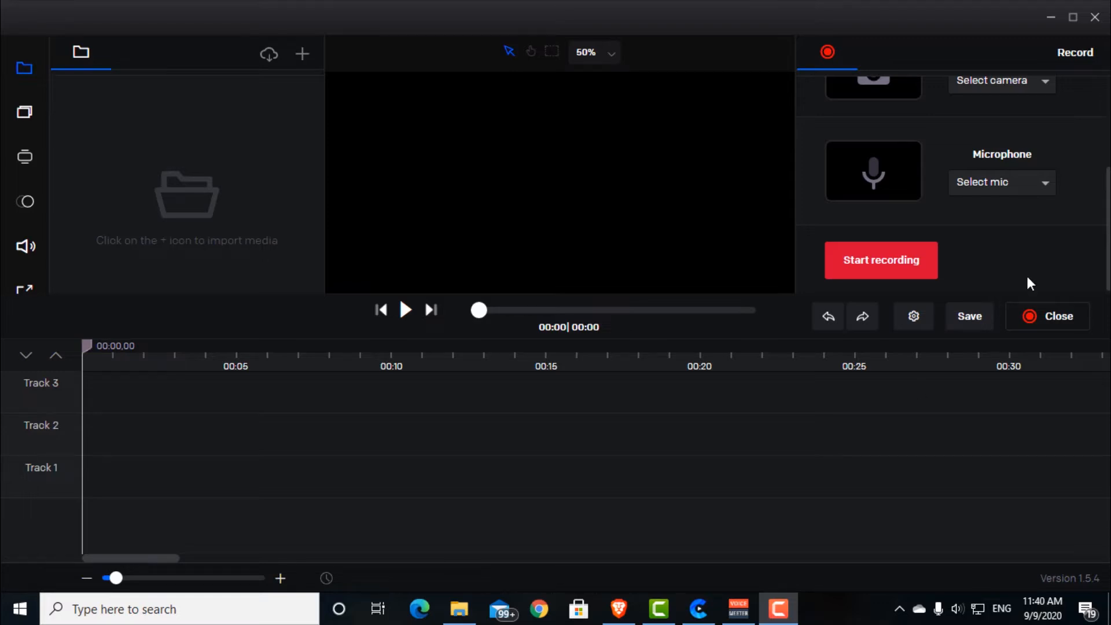
scroll(1030, 281, up, 2)
scroll(1028, 240, down, 1)
scroll(1026, 235, down, 1)
scroll(1045, 243, up, 2)
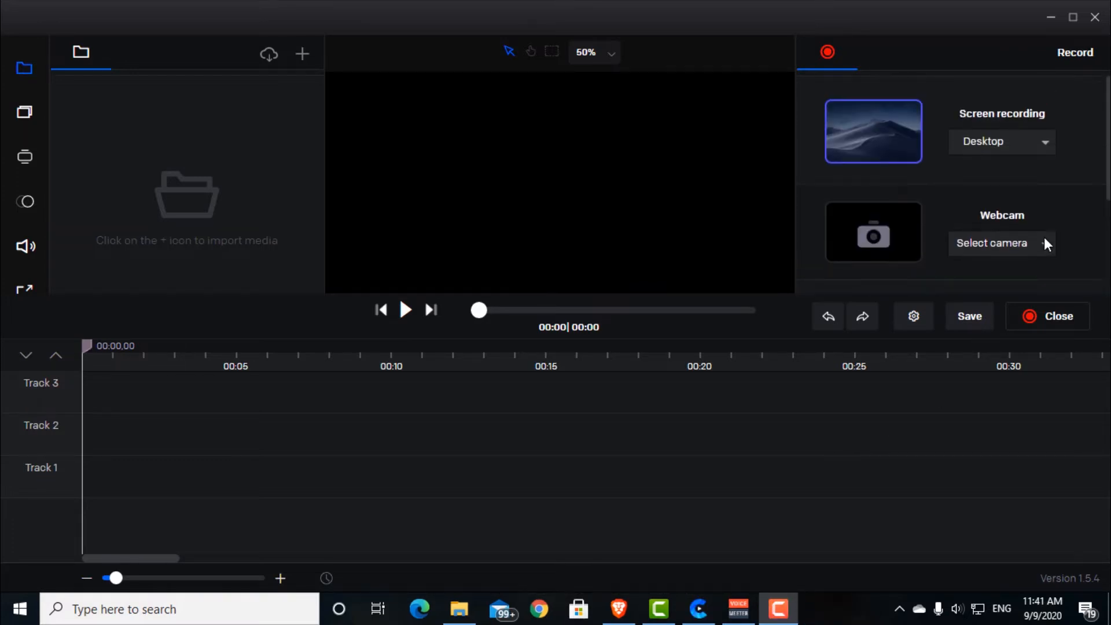
scroll(1008, 155, down, 1)
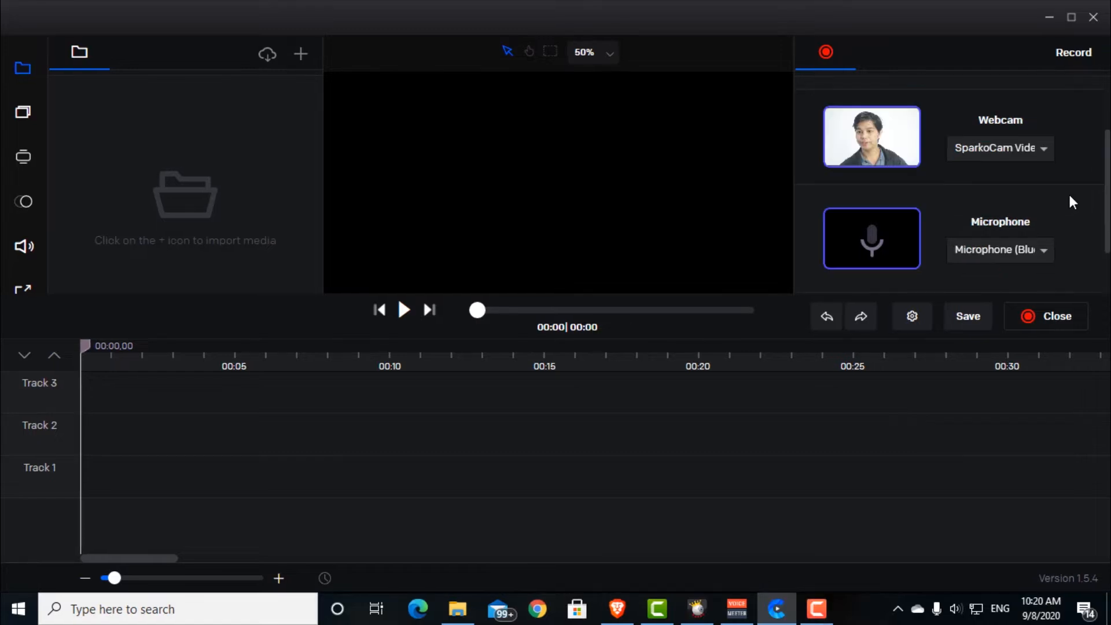
scroll(1071, 197, down, 1)
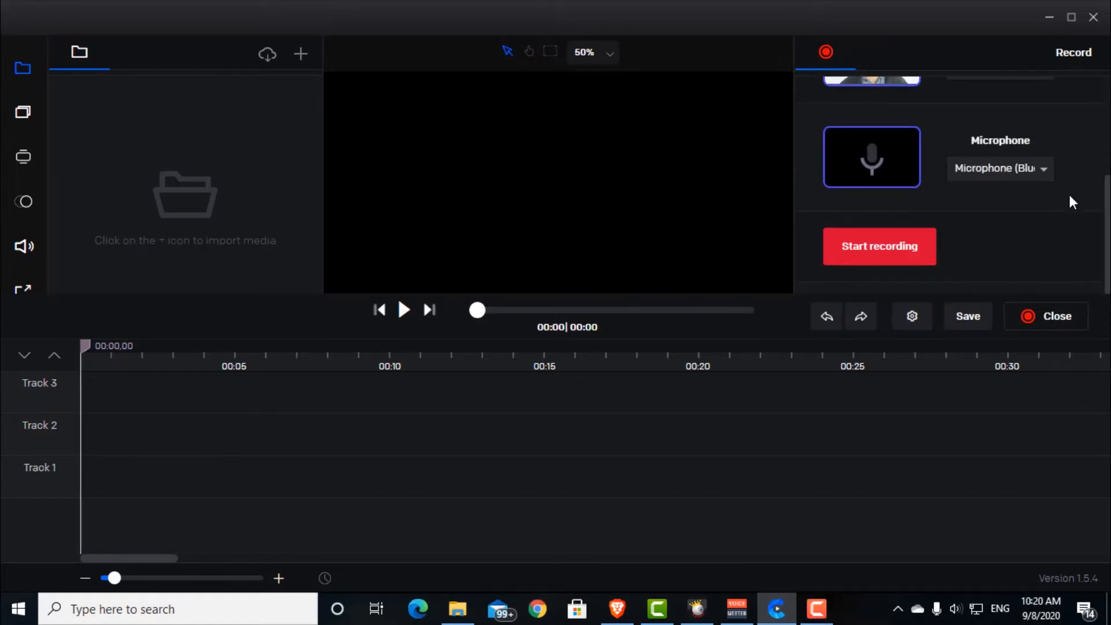
Step: Check the chosen webcam and microphone sources and start the recording
scroll(919, 270, up, 1)
scroll(961, 226, down, 1)
scroll(958, 237, down, 1)
click(890, 258)
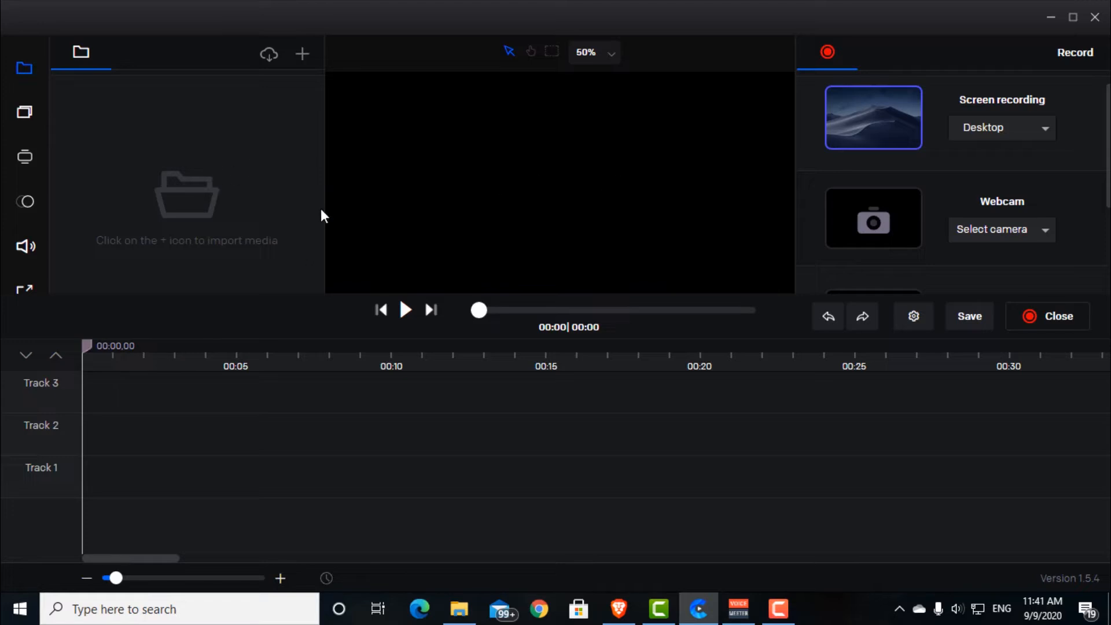
Step: Try to bring MVI_1896 from the Screen recorder + video editor folder in File Explorer into the project media
click(459, 609)
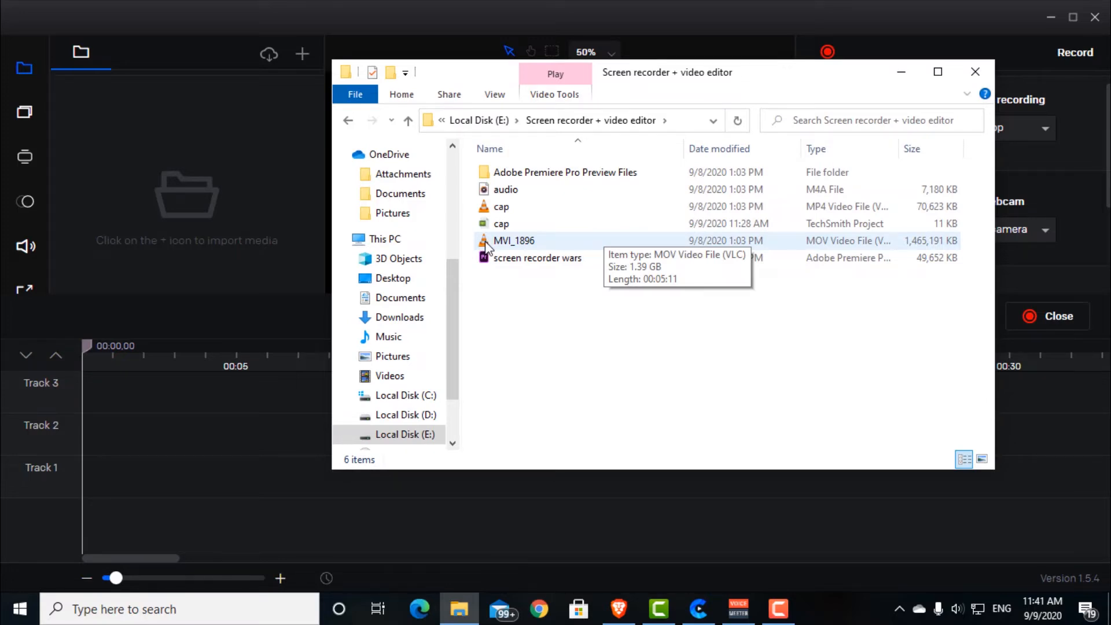
drag(485, 241, 198, 202)
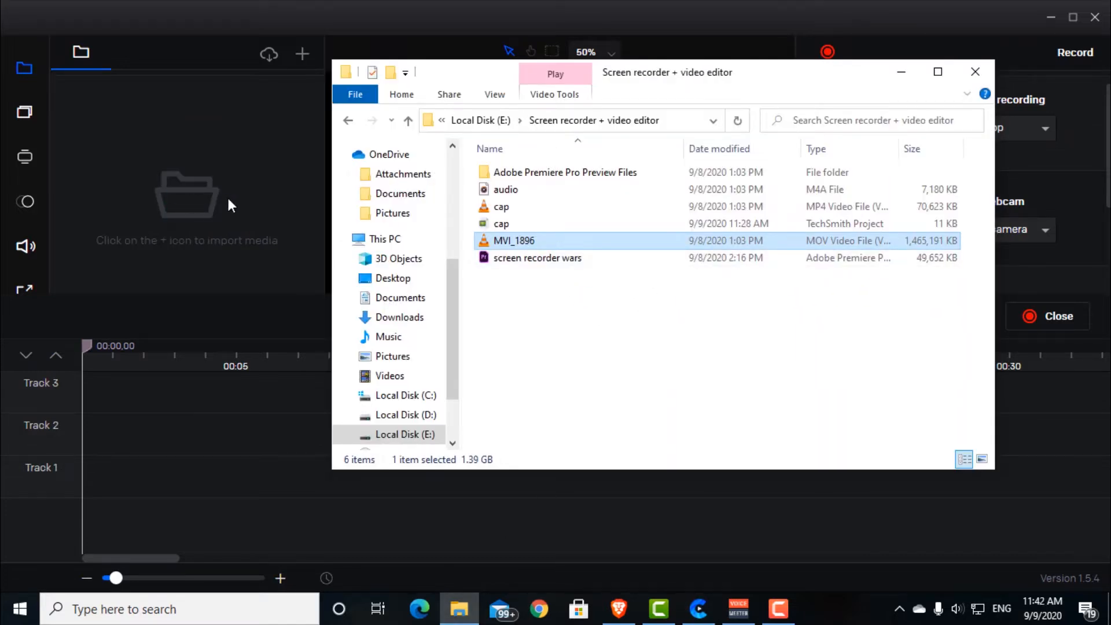
click(493, 18)
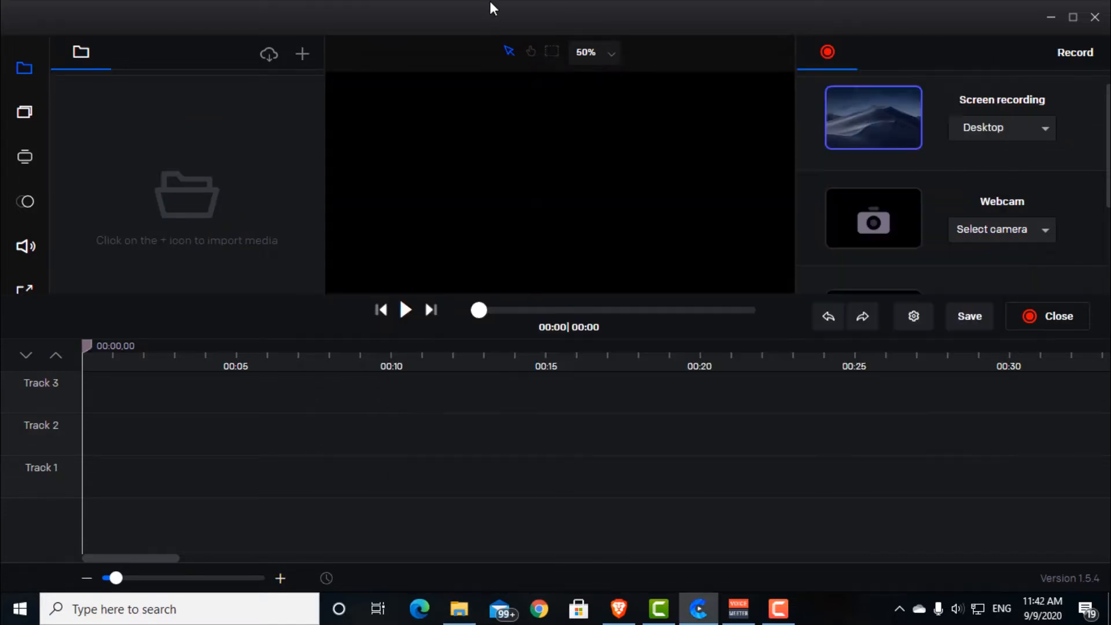
Step: Import MVI_1896 from the Screen recorder + video editor folder and place it at the start of Track 1
click(303, 56)
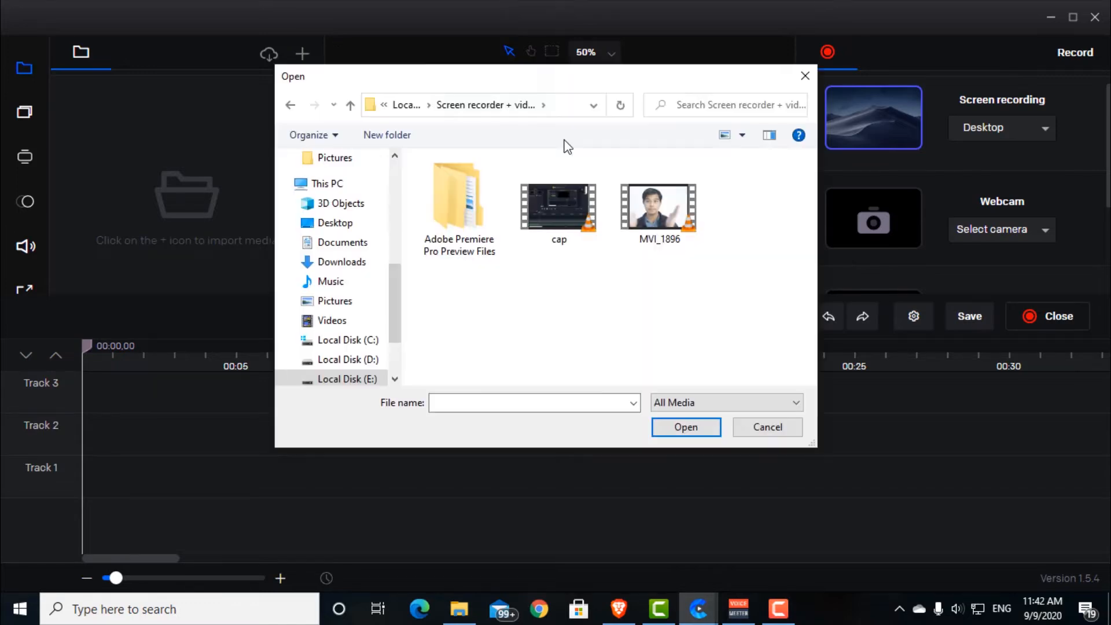
click(663, 223)
click(681, 430)
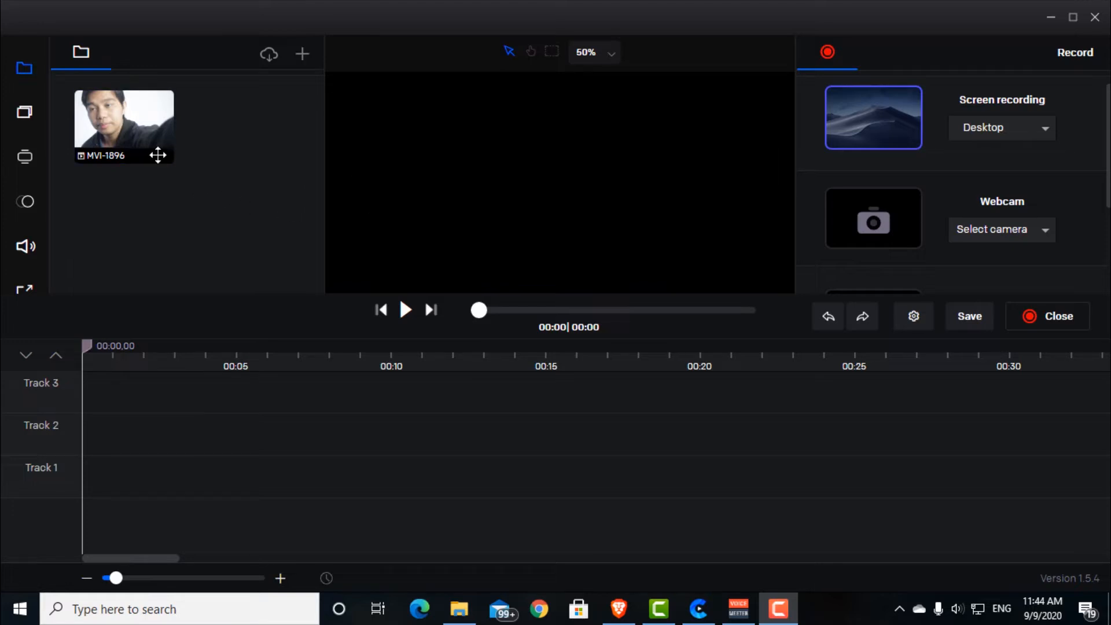
click(113, 118)
drag(113, 118, 185, 490)
Step: Trim the beginning of the Track 1 clip up to 00:10,26 and move the clip back to the timeline start
click(320, 352)
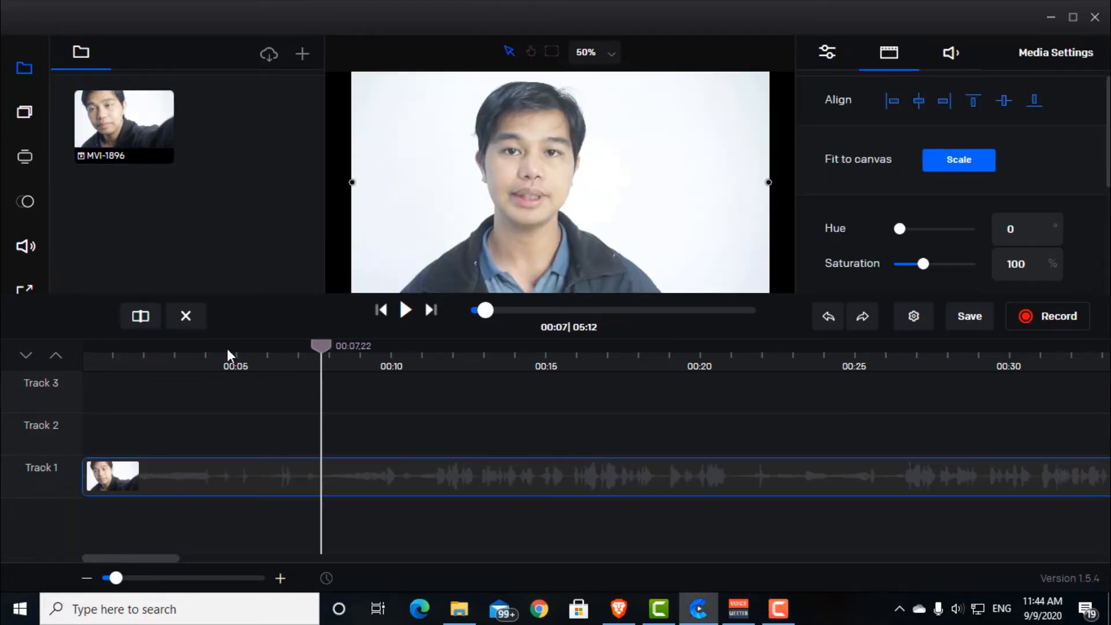
drag(320, 346, 418, 348)
drag(88, 477, 418, 461)
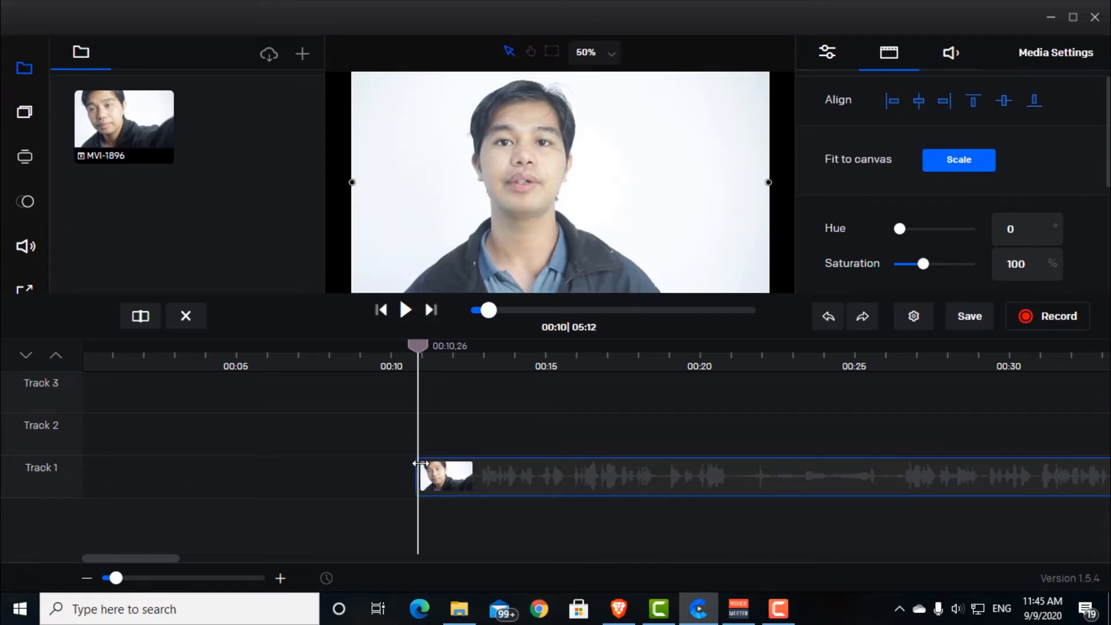
drag(540, 483, 183, 481)
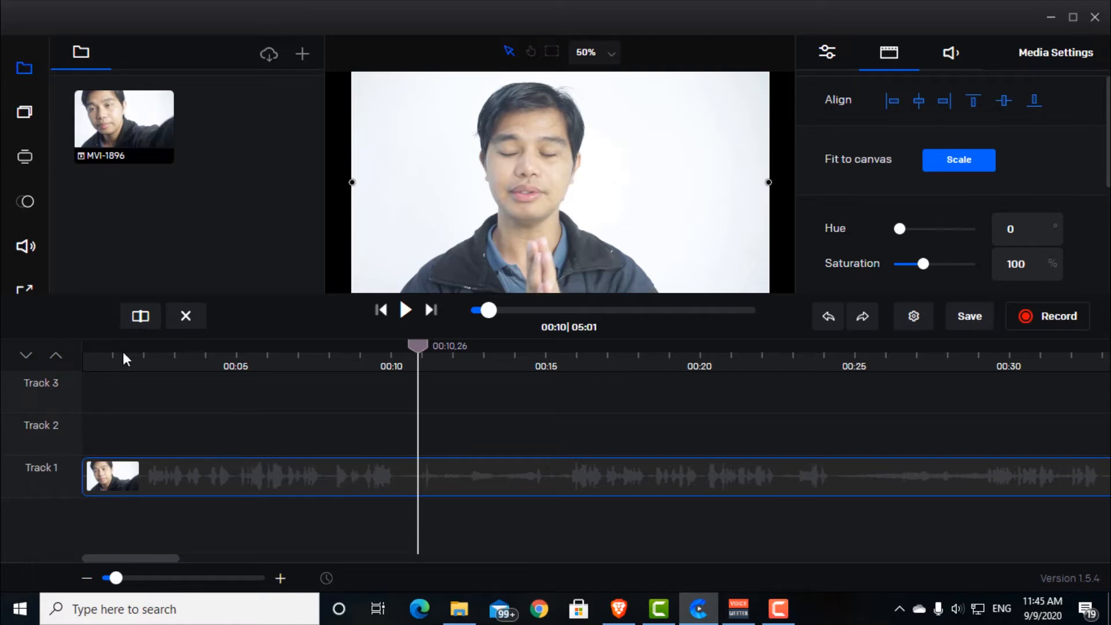
Step: Play the trimmed clip from the start of the timeline
click(85, 350)
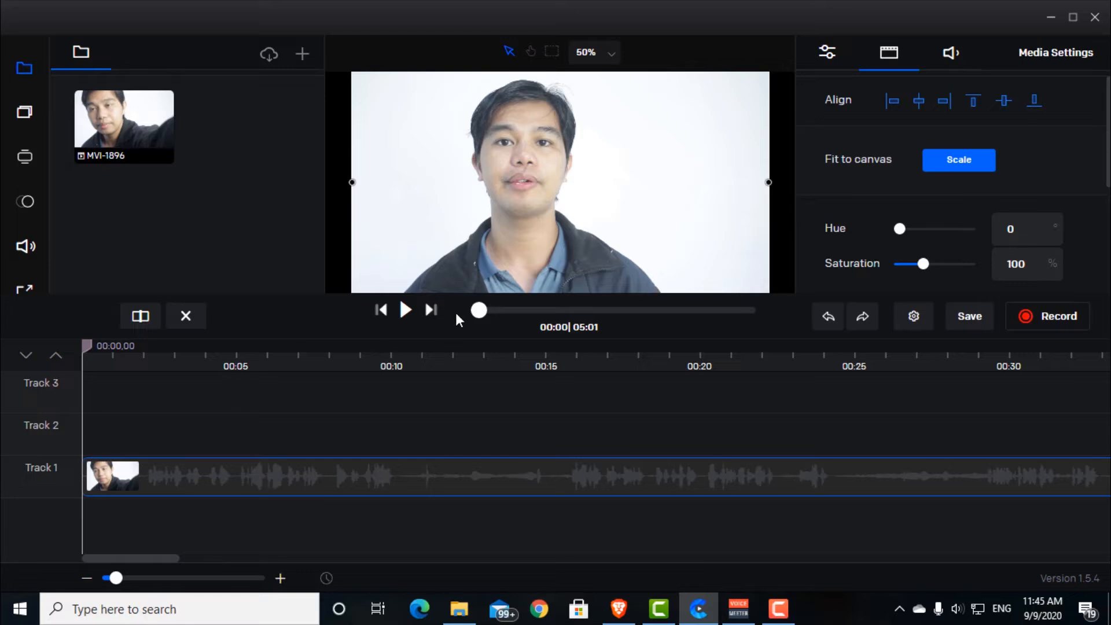
click(406, 313)
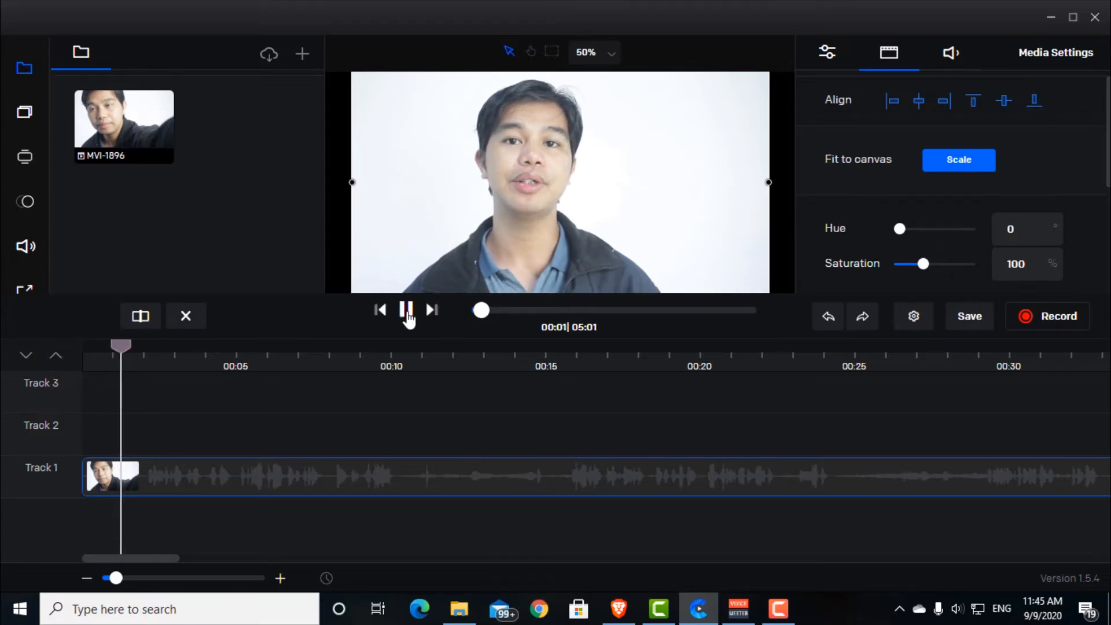
Step: Split the Track 1 clip at 00:10,14 and trim the start of its second part
drag(616, 350, 405, 366)
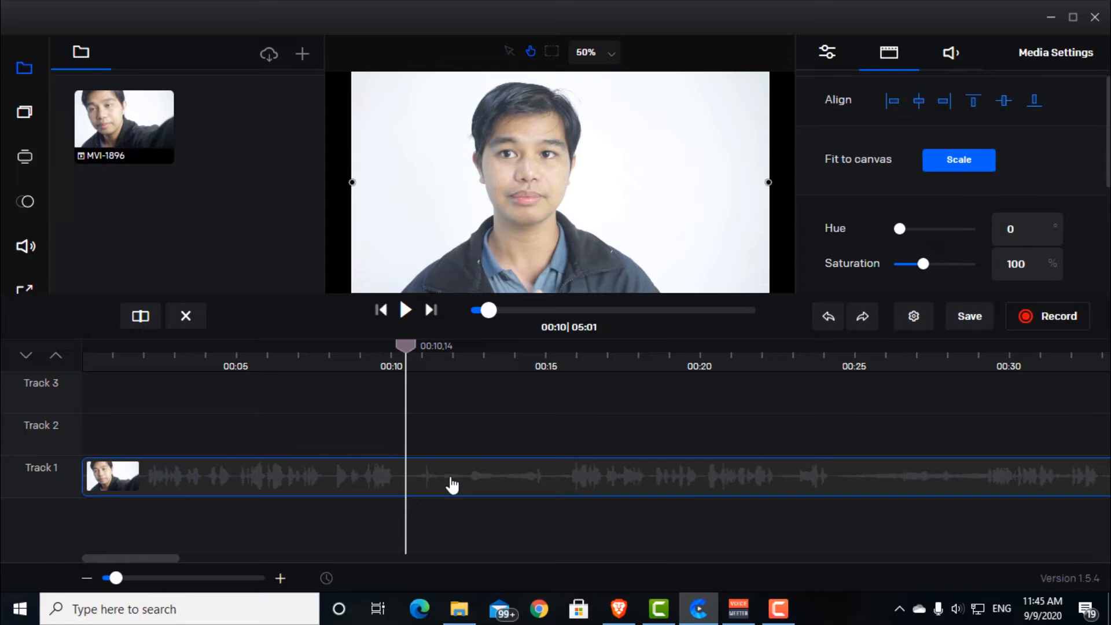
click(139, 317)
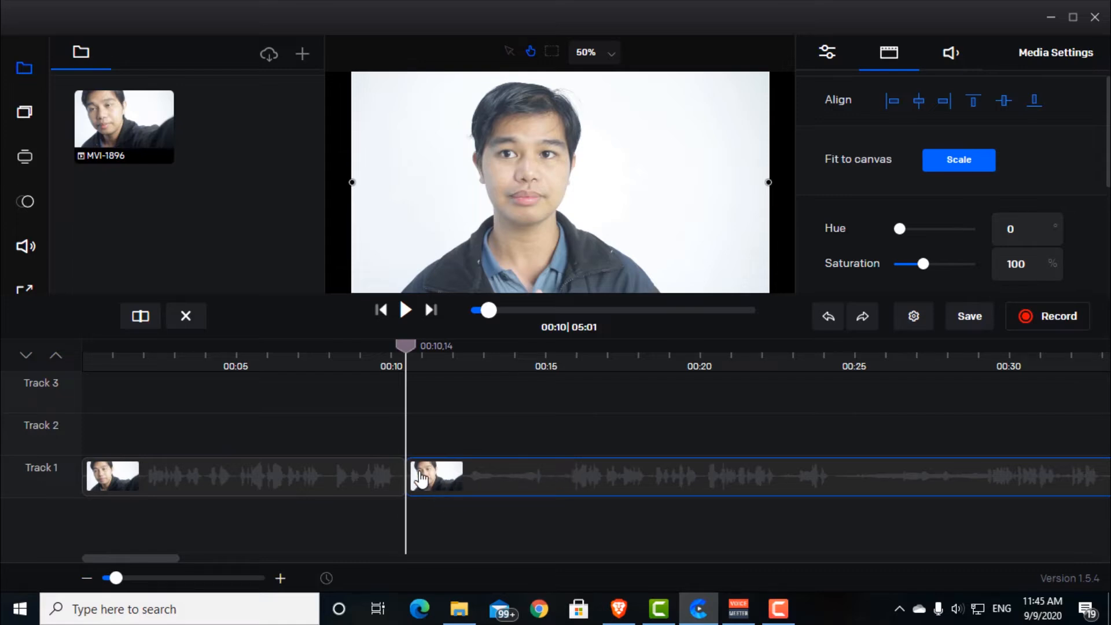
drag(418, 466, 458, 481)
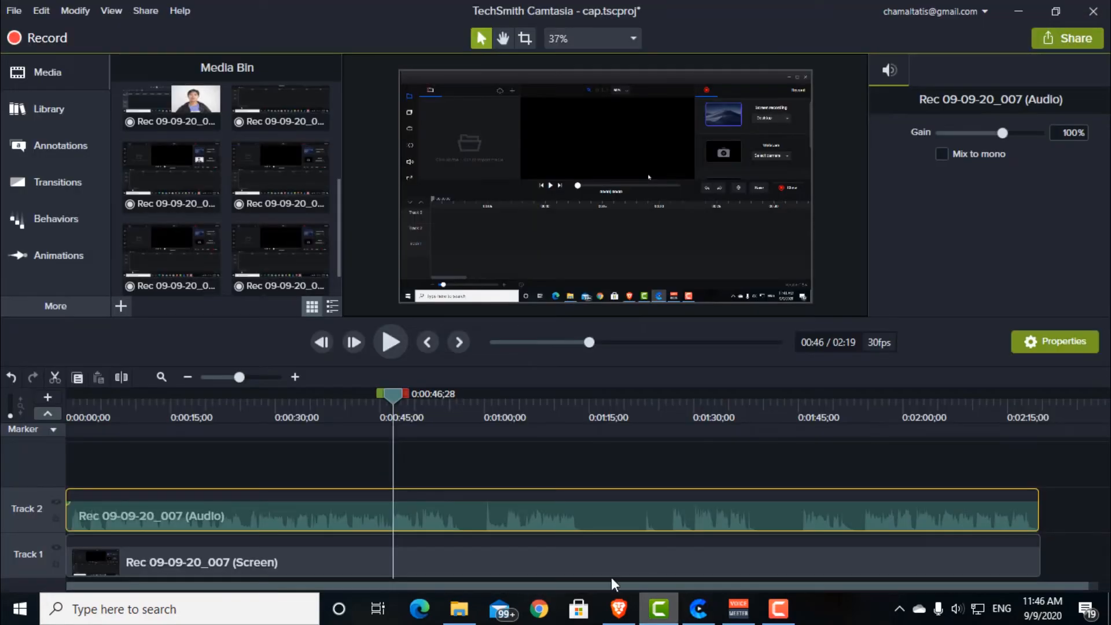
Step: In Camtasia, cut the range from 0:00:41;21 to 0:00:57;24 out of both tracks, undo the cut and clear the selection
drag(398, 398, 353, 394)
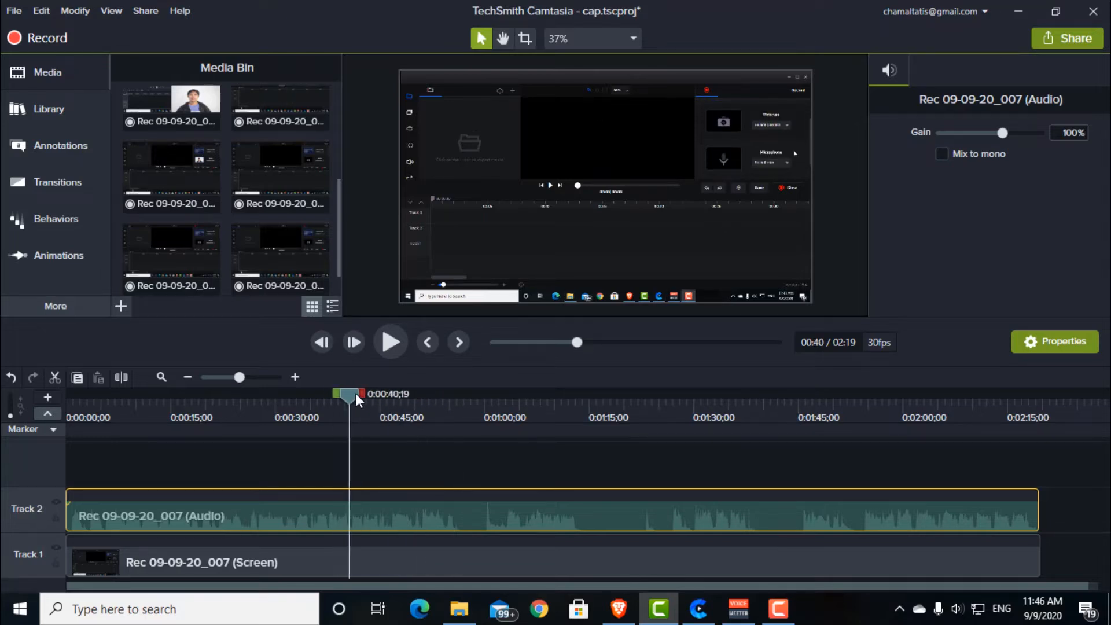
drag(359, 394, 477, 415)
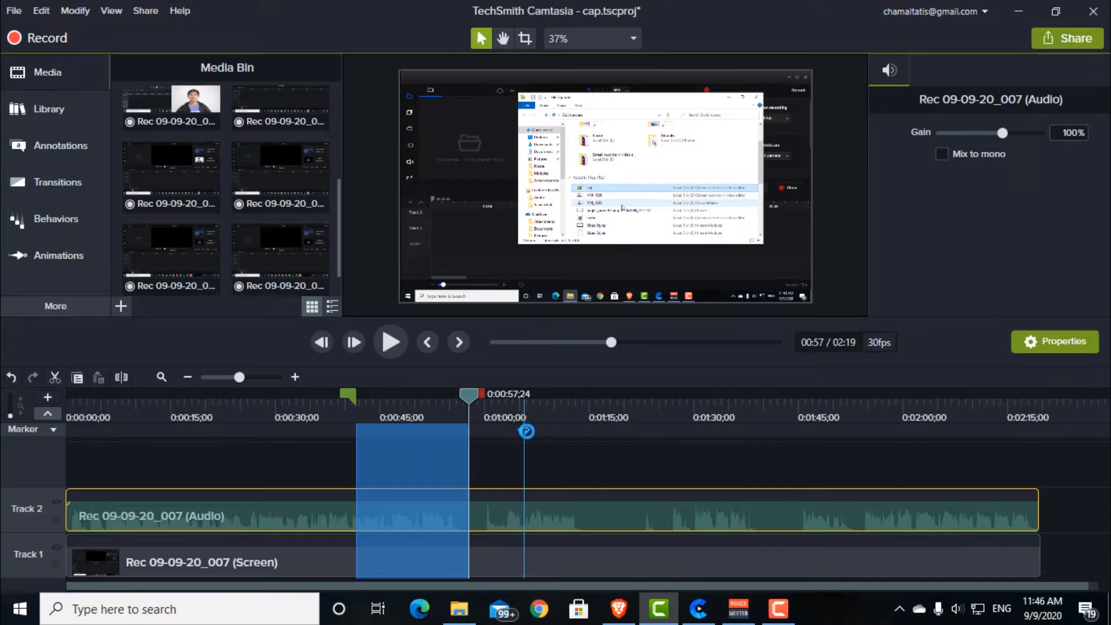
key(ctrl+x)
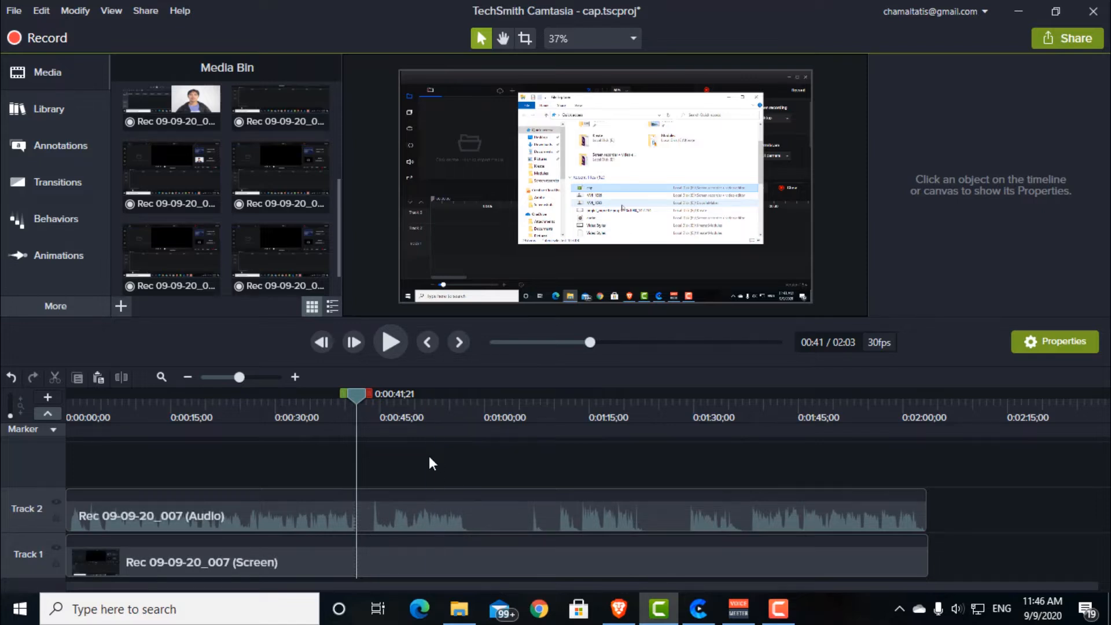
key(ctrl+z)
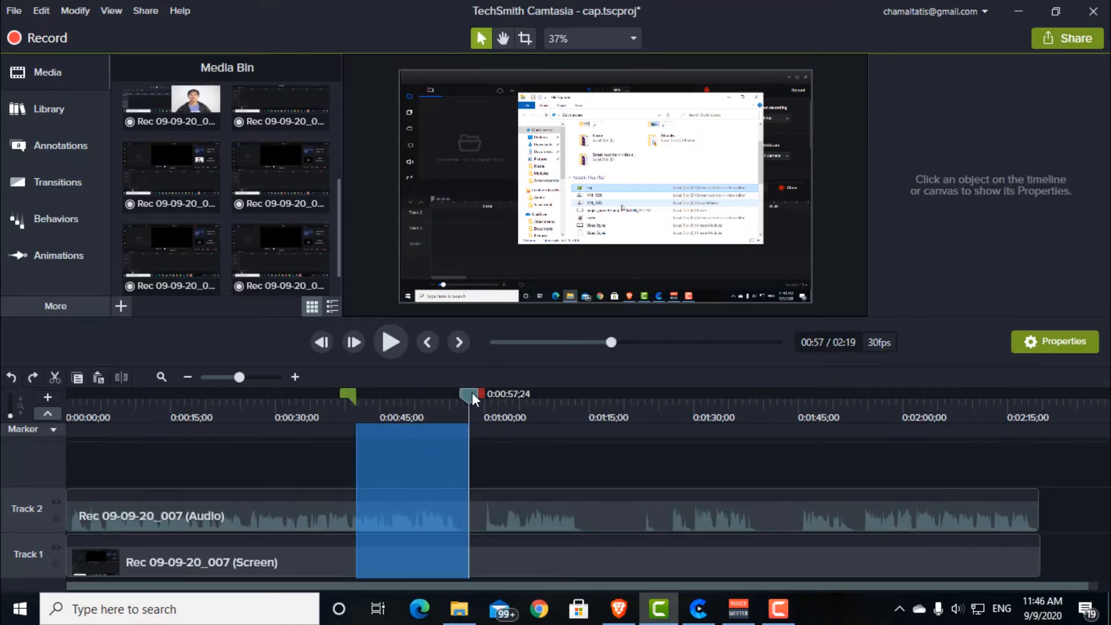
click(470, 393)
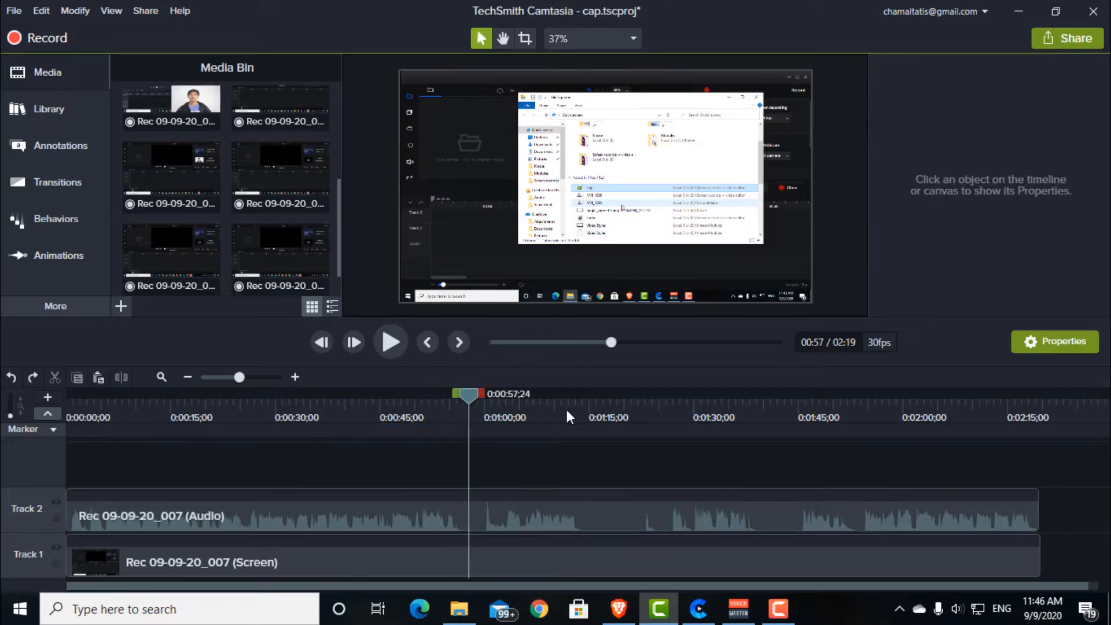
Step: Return to the Create editor, trim more off the start of the clip's second part and join it to the first part
click(698, 609)
drag(548, 489, 573, 489)
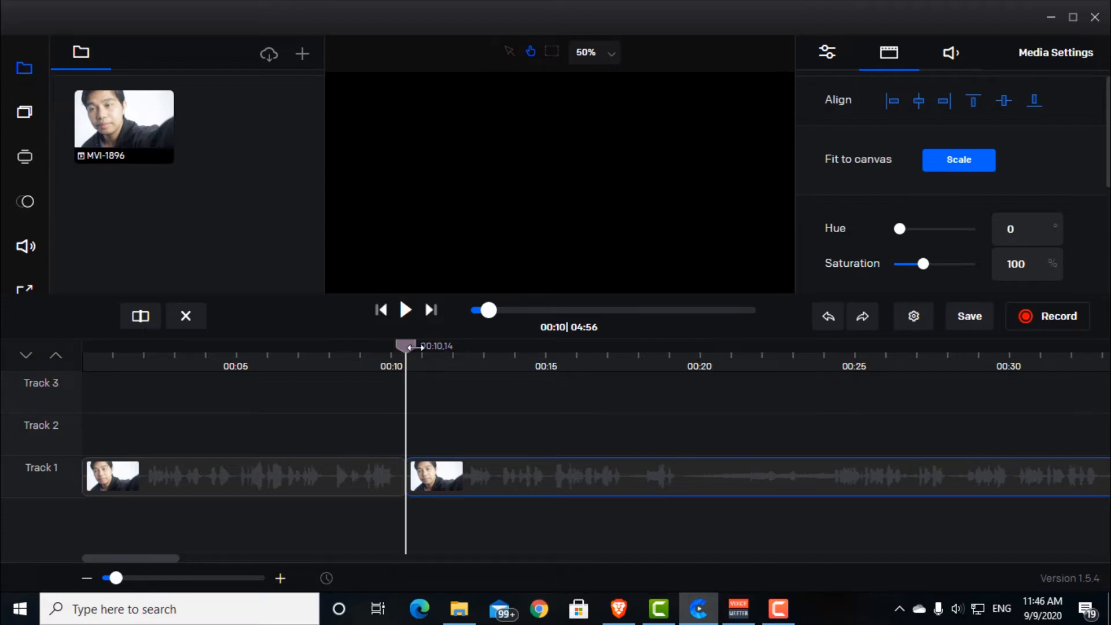
Step: Set the playhead to 00:11,19 and search the stock footage library for "people"
drag(413, 346, 441, 347)
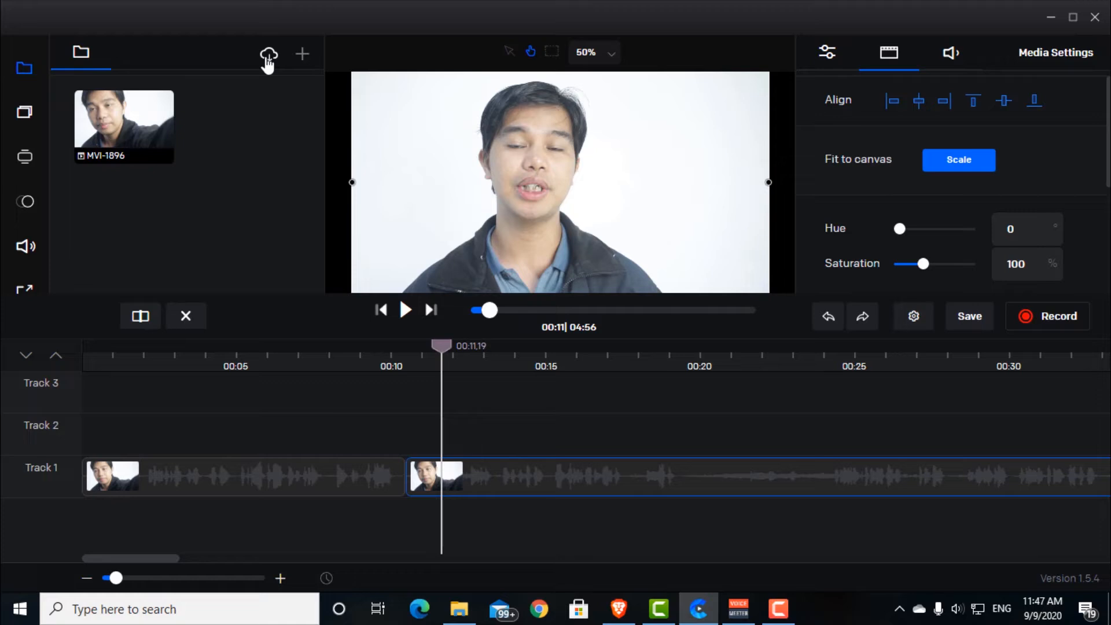
click(268, 57)
click(571, 60)
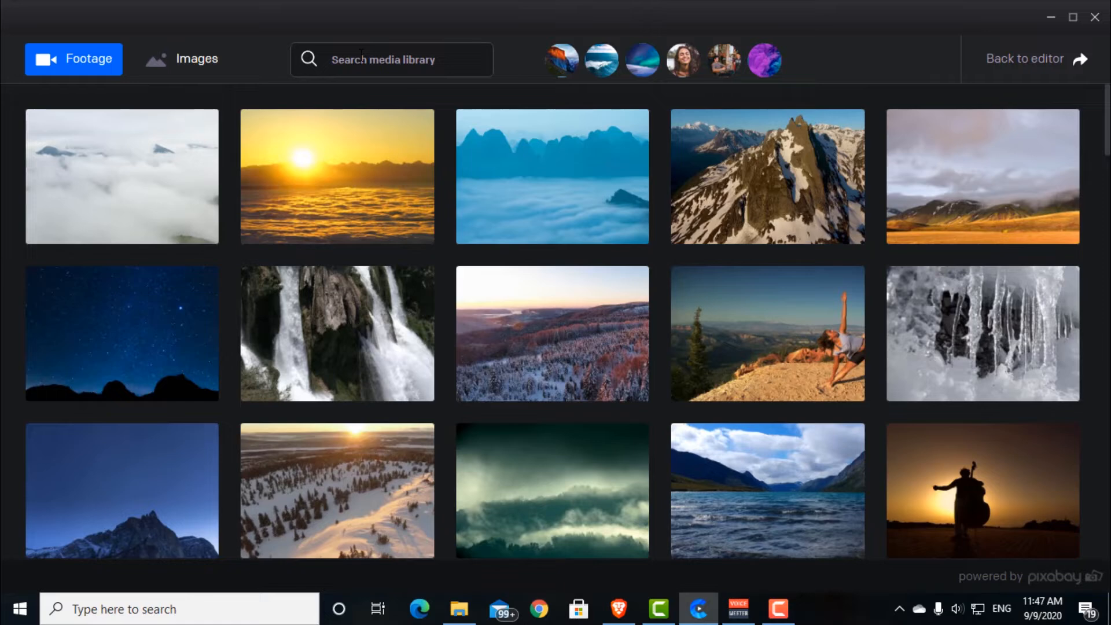
text(people)
key(Return)
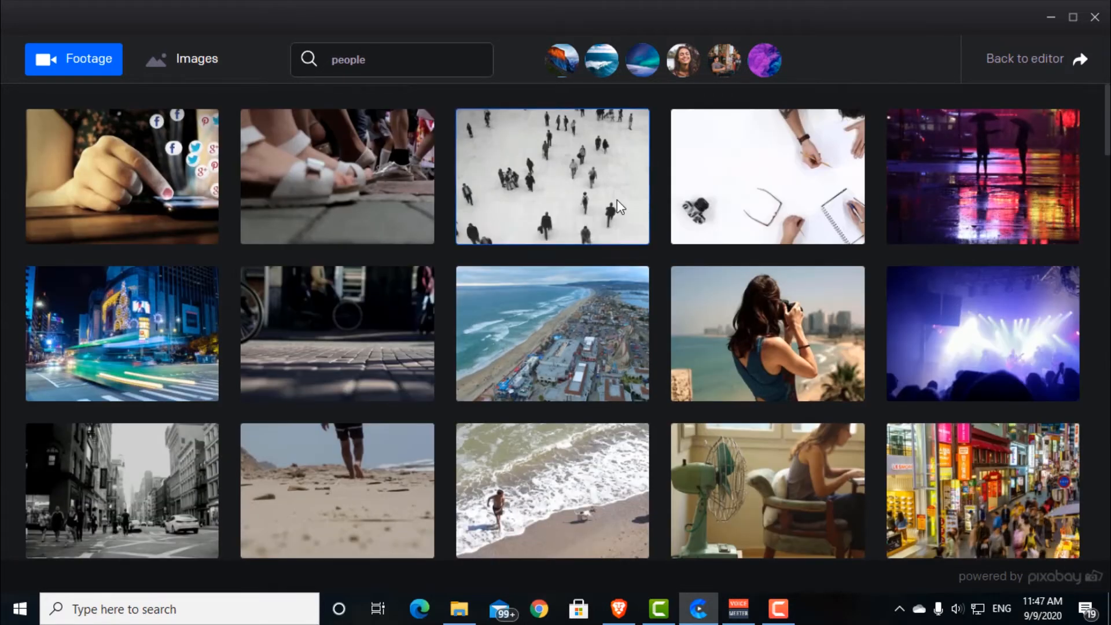
Step: Look through the "people" stock footage and return to the editor without importing a clip
scroll(857, 240, down, 10)
scroll(854, 239, down, 6)
scroll(809, 278, up, 10)
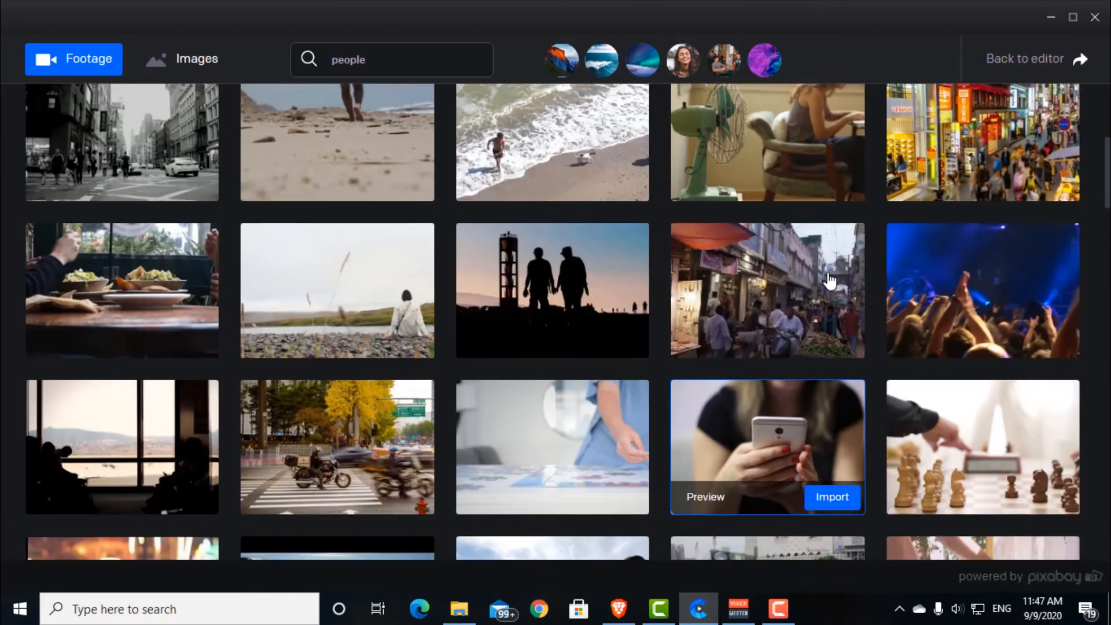
scroll(828, 274, up, 6)
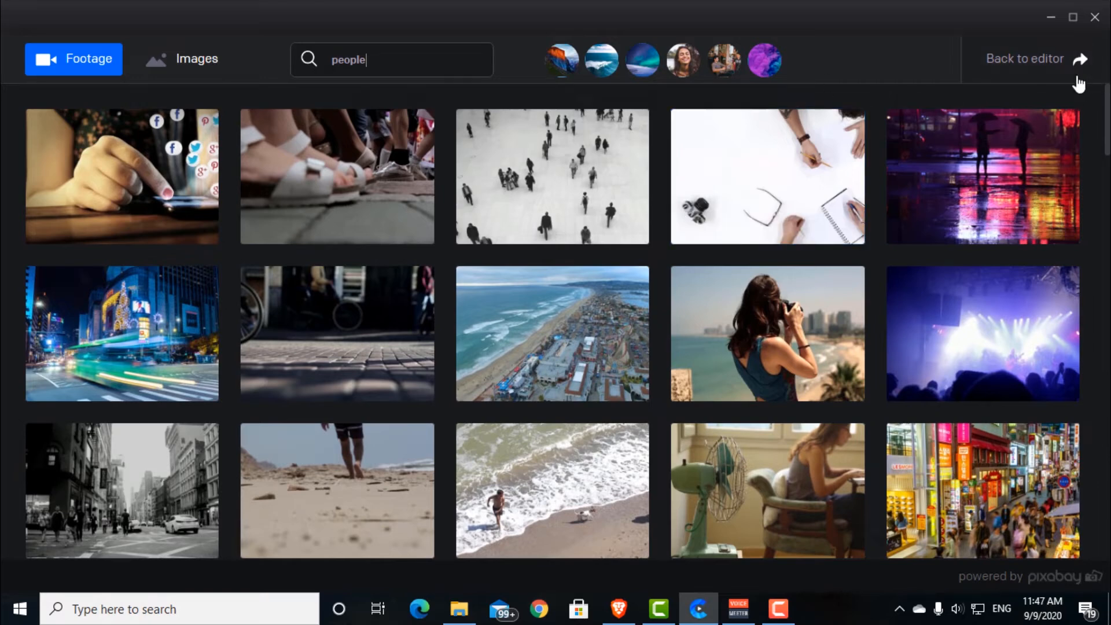
click(1032, 60)
Step: Place the "IT'S A BOY!" typography preset on Track 2 above the start of the second clip part and centre it on the canvas
click(24, 112)
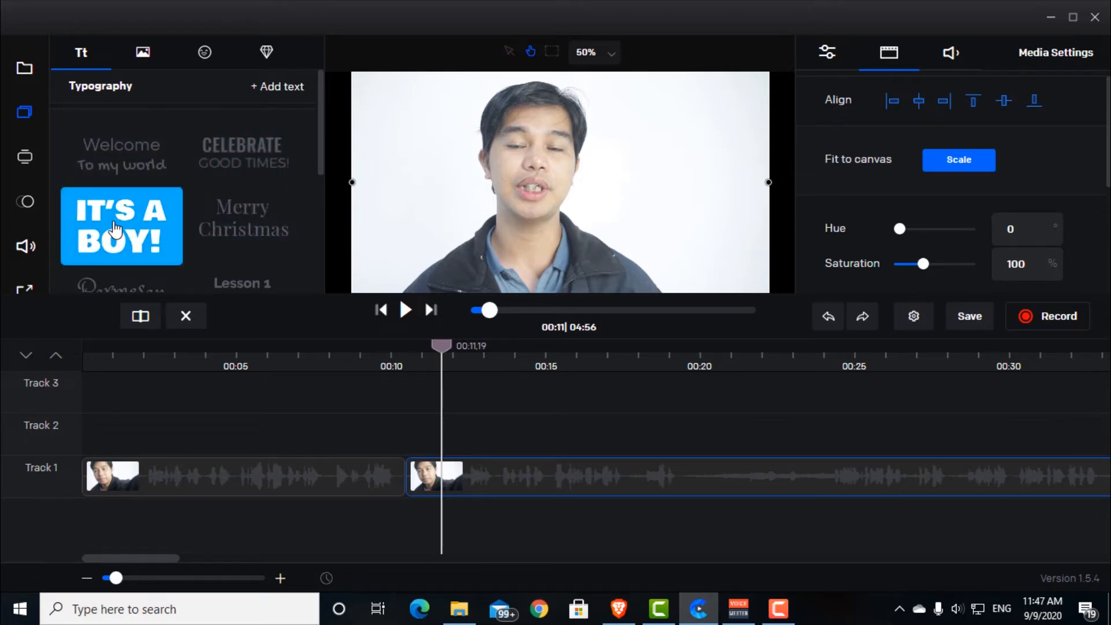
drag(120, 215, 467, 452)
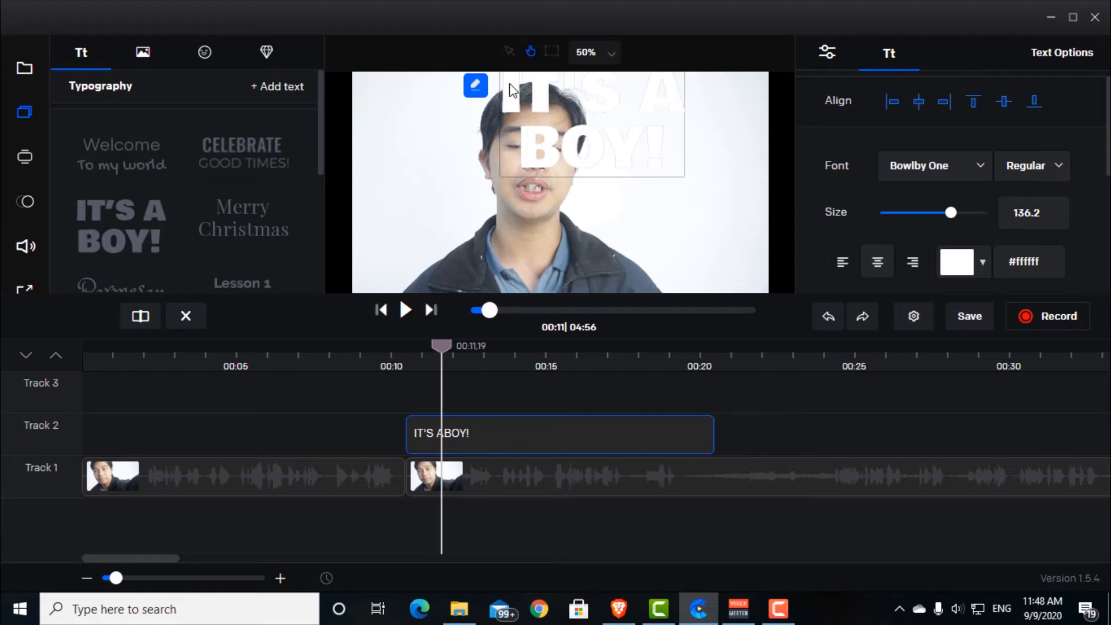
drag(534, 87, 558, 101)
click(920, 105)
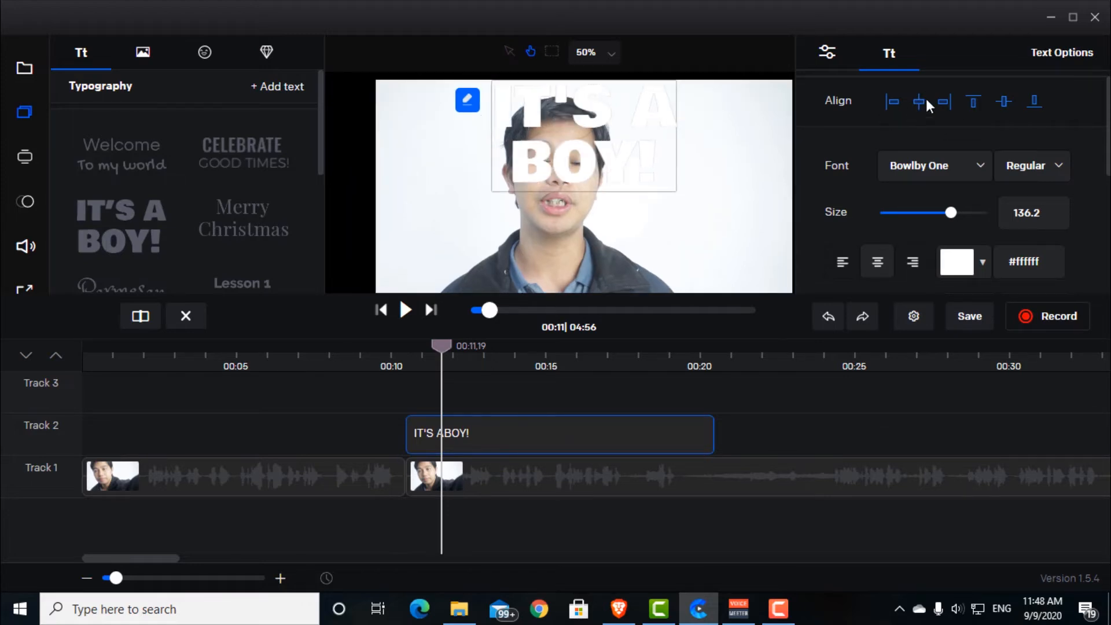
click(1004, 102)
Step: Change the "IT'S A BOY!" title's text colour to a dark greyish brown, and delete the title from Track 2
click(982, 267)
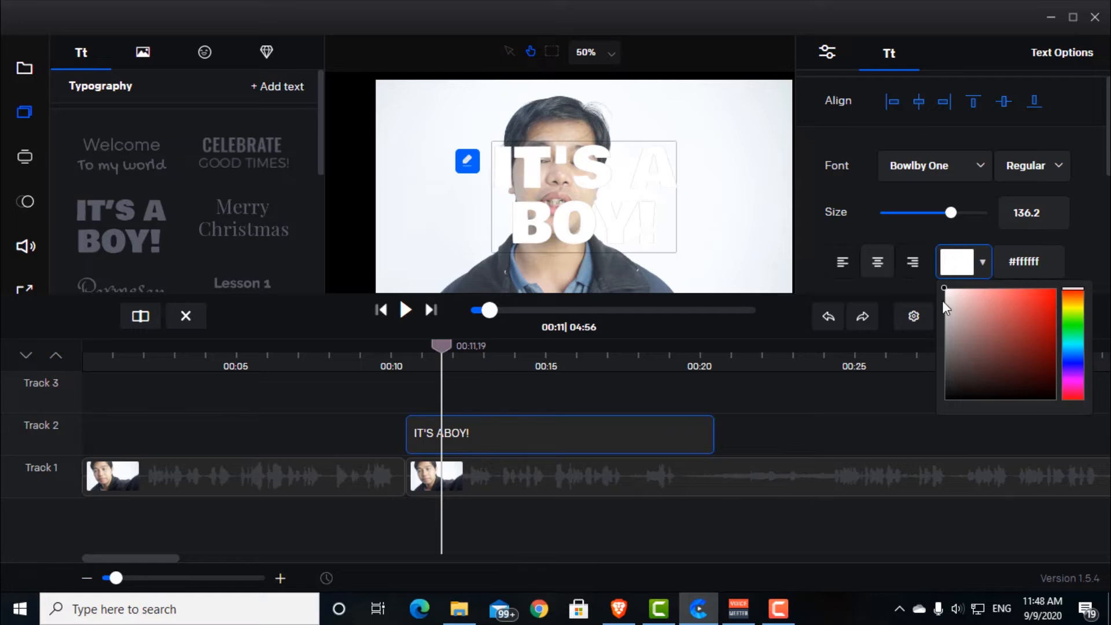
drag(977, 365, 960, 377)
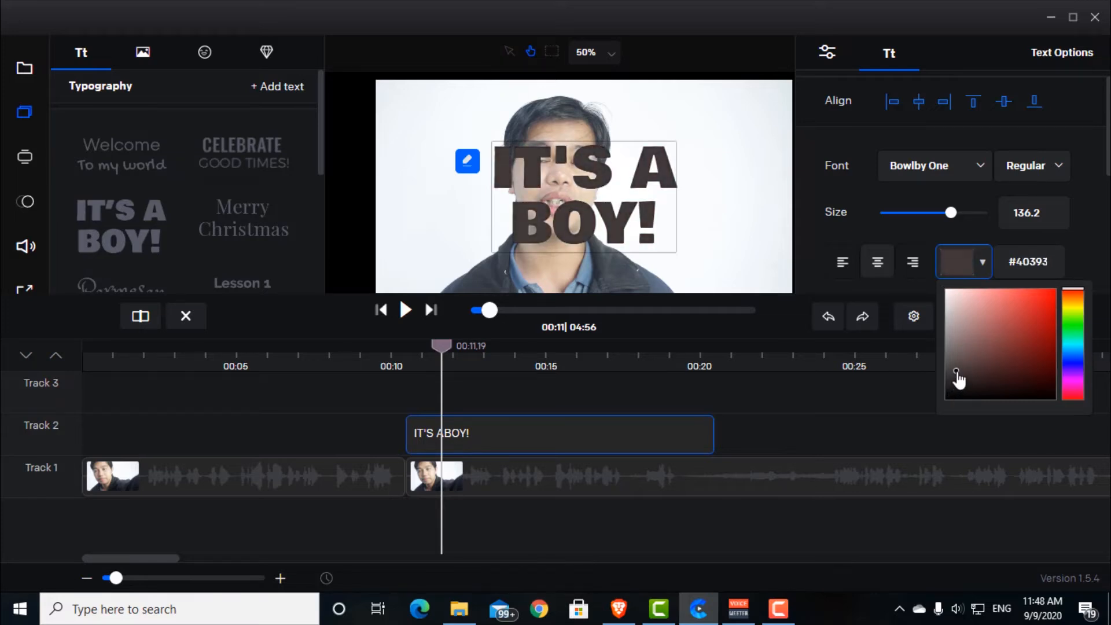
click(515, 438)
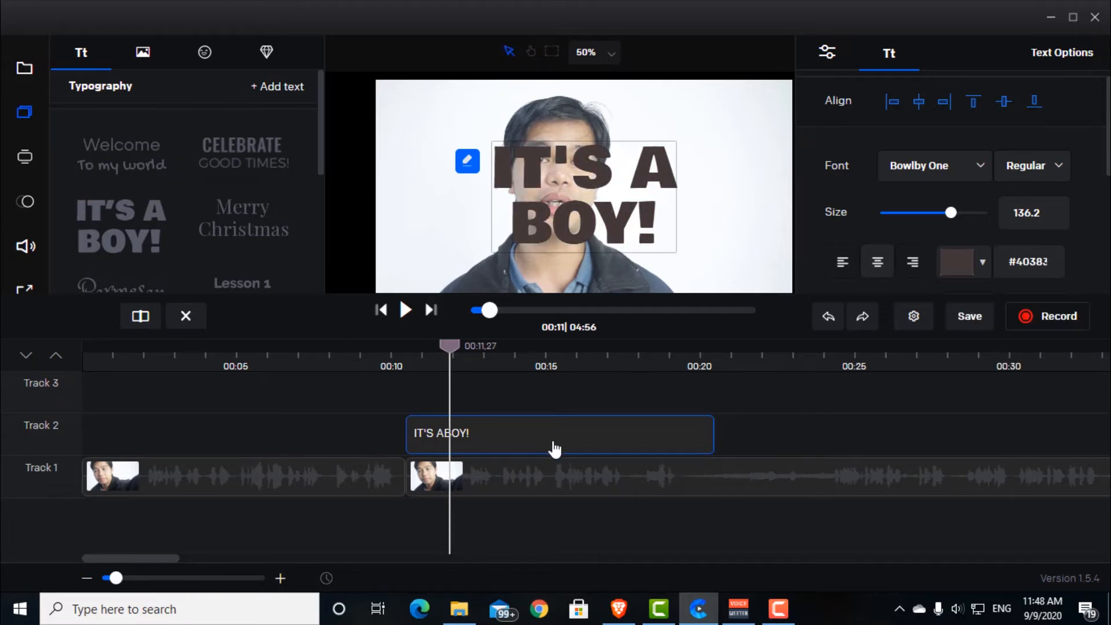
key(Delete)
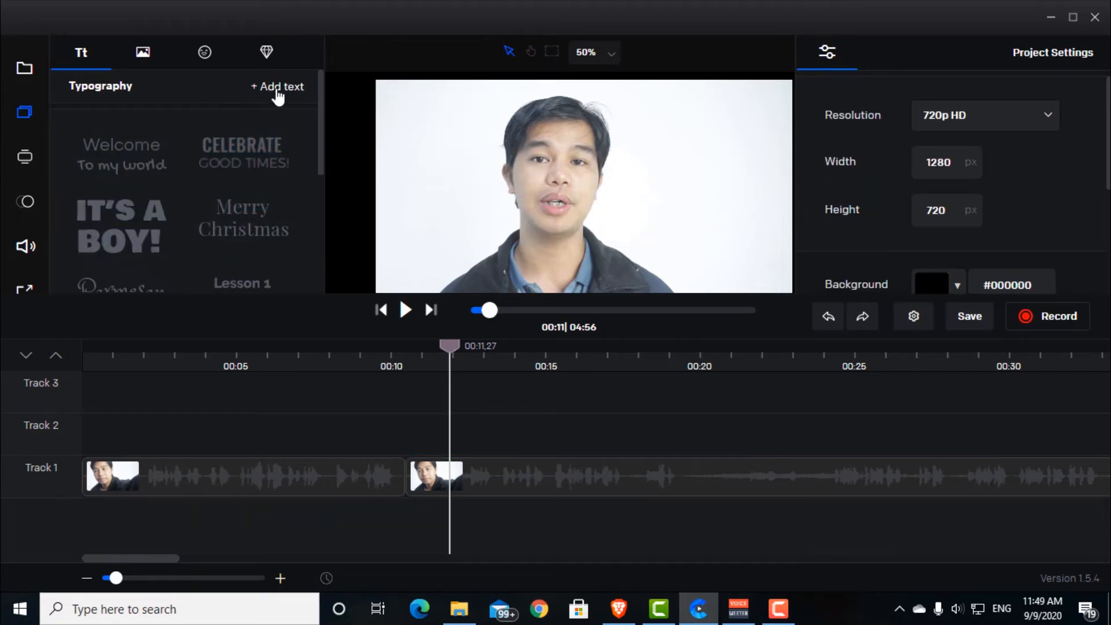
Step: Add a plain text box at 00:11,27, shift it slightly up on the canvas, and delete it
click(278, 87)
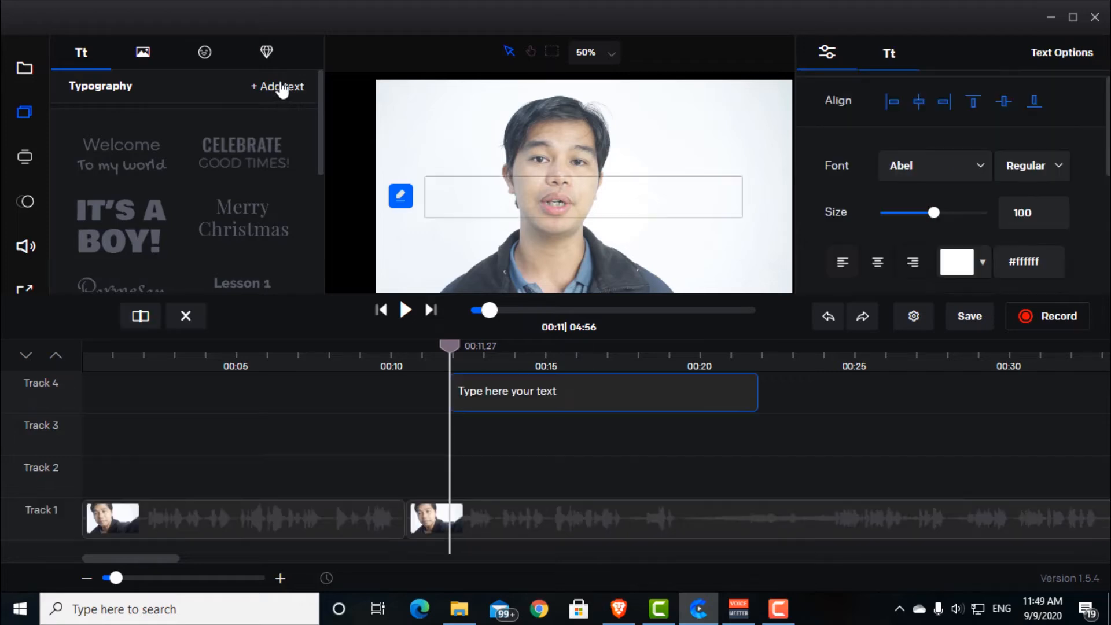
drag(510, 214, 531, 199)
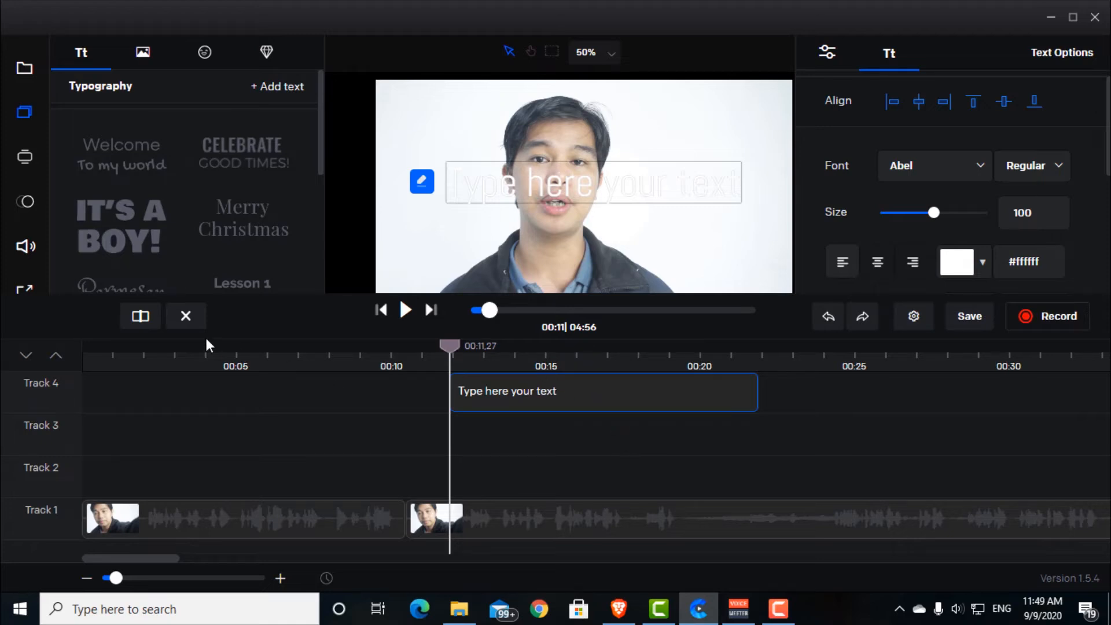
click(185, 315)
Step: Look through the ready-made video presets, such as intros, lower thirds and subscribe banners
click(25, 157)
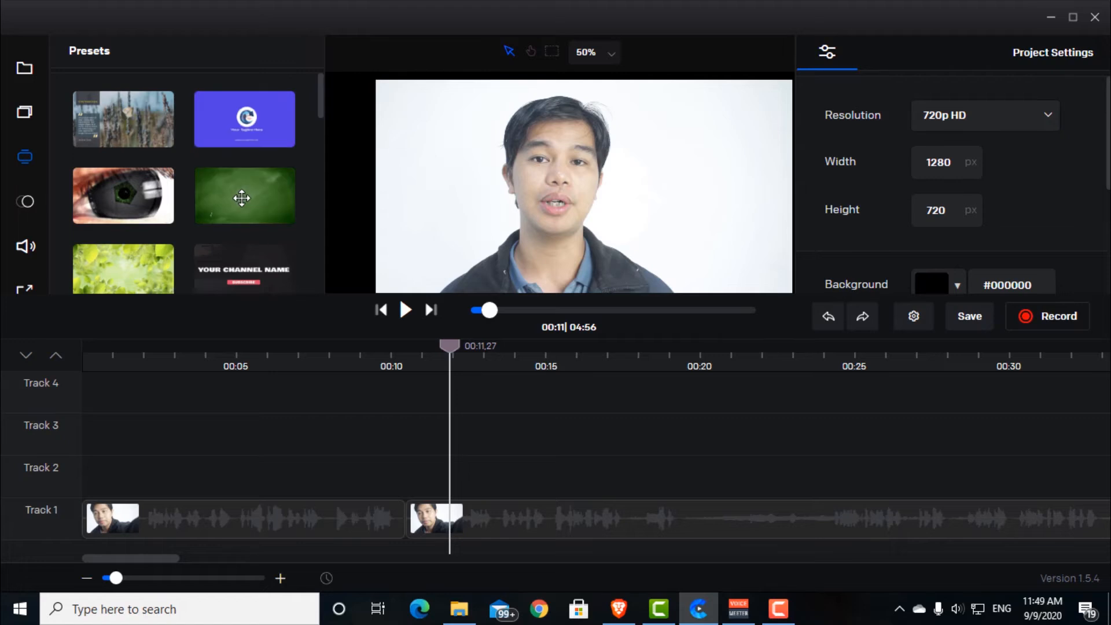
scroll(264, 255, down, 1)
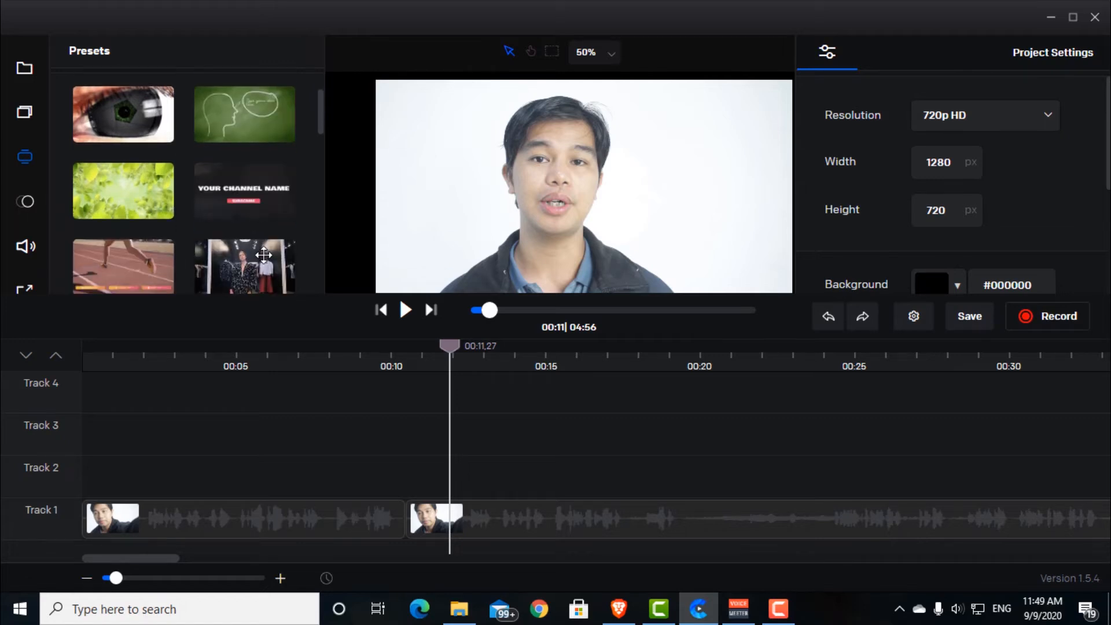
scroll(264, 256, down, 2)
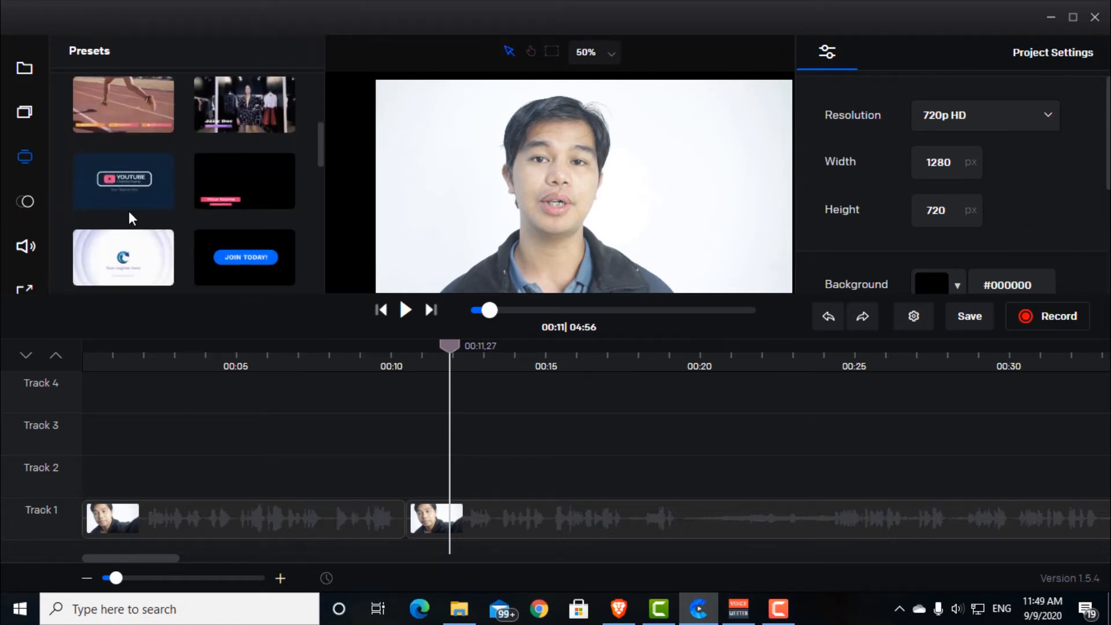
scroll(236, 232, down, 1)
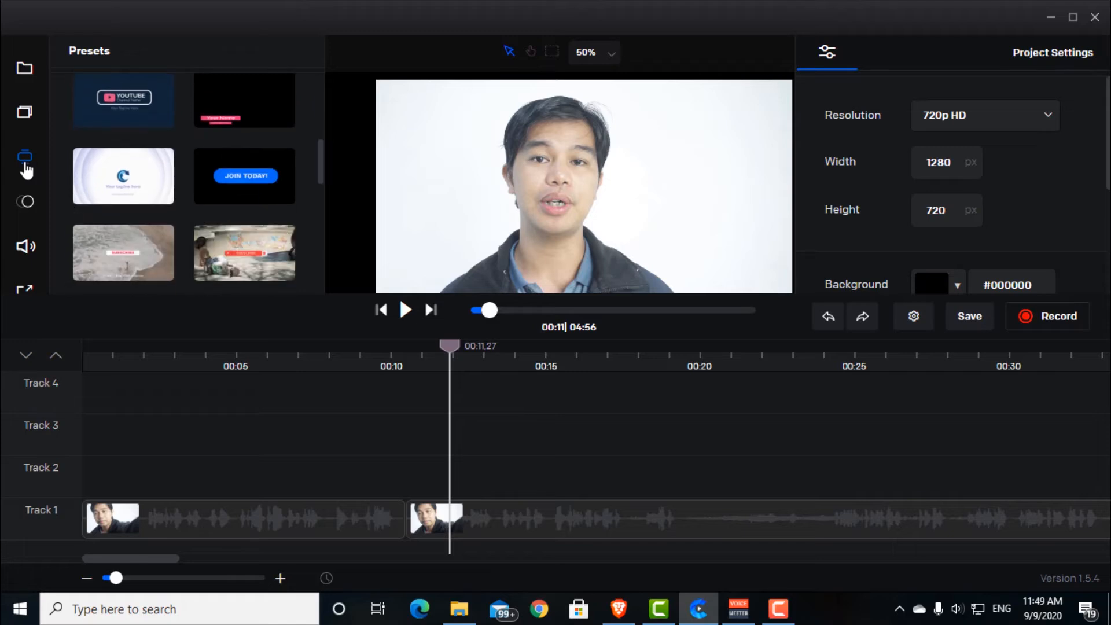
Step: Place the teal splash transition on Track 2 over the cut between the two clip parts and play across it
click(27, 203)
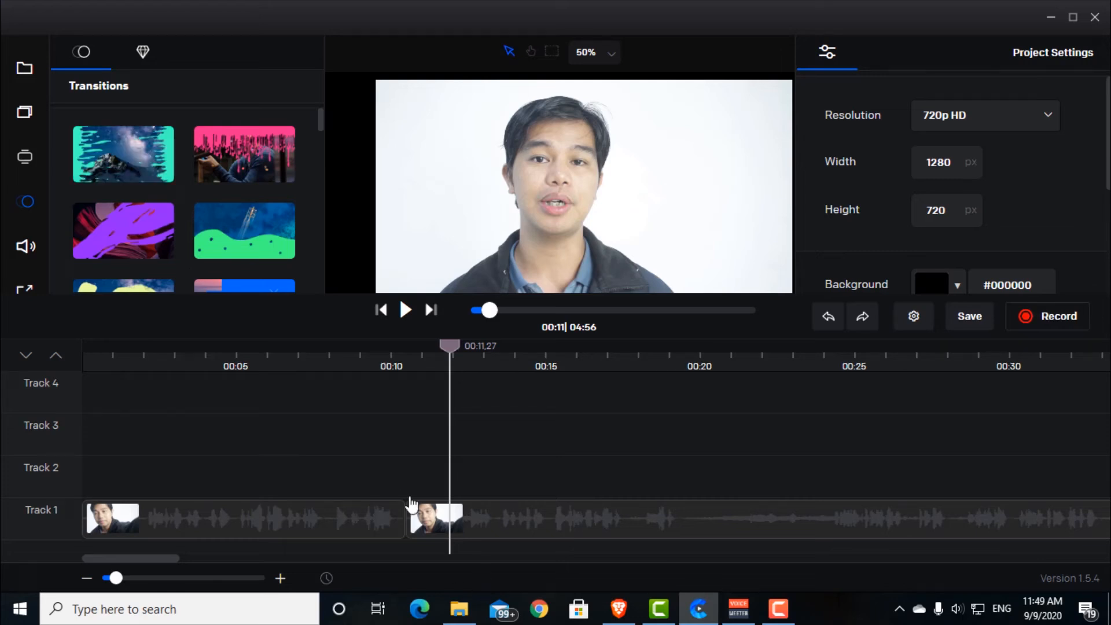
drag(450, 349, 421, 371)
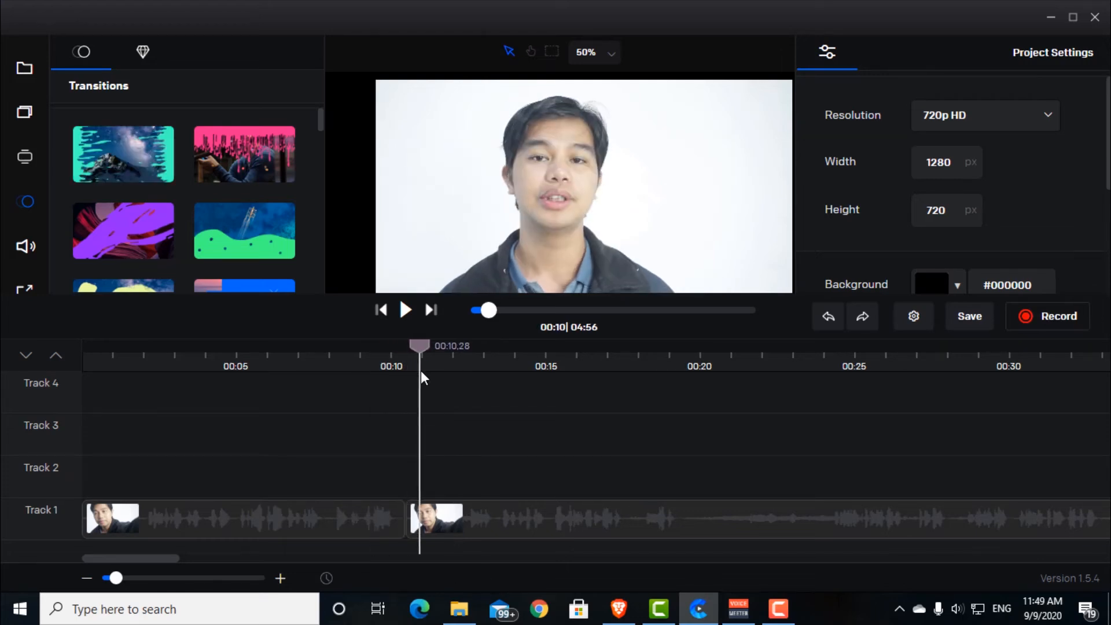
drag(127, 149, 390, 480)
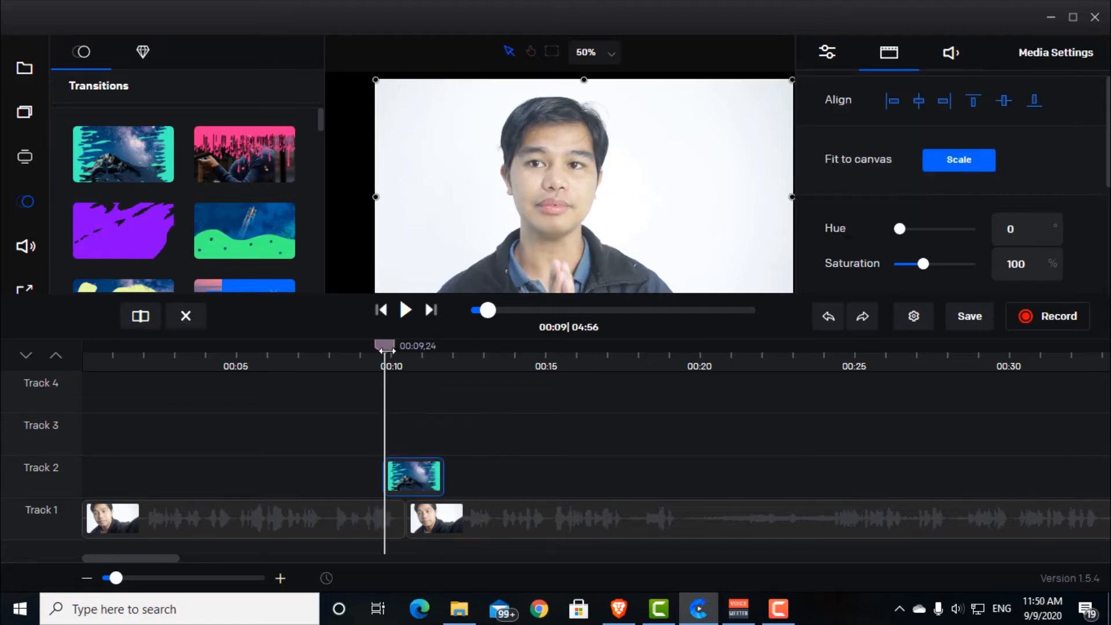
key(space)
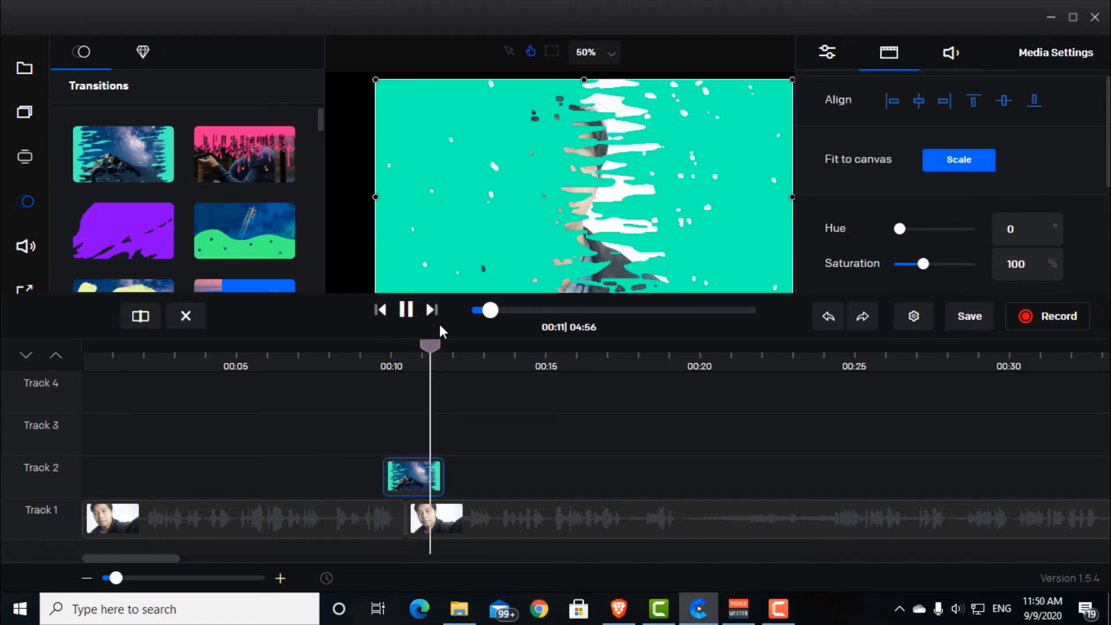
key(space)
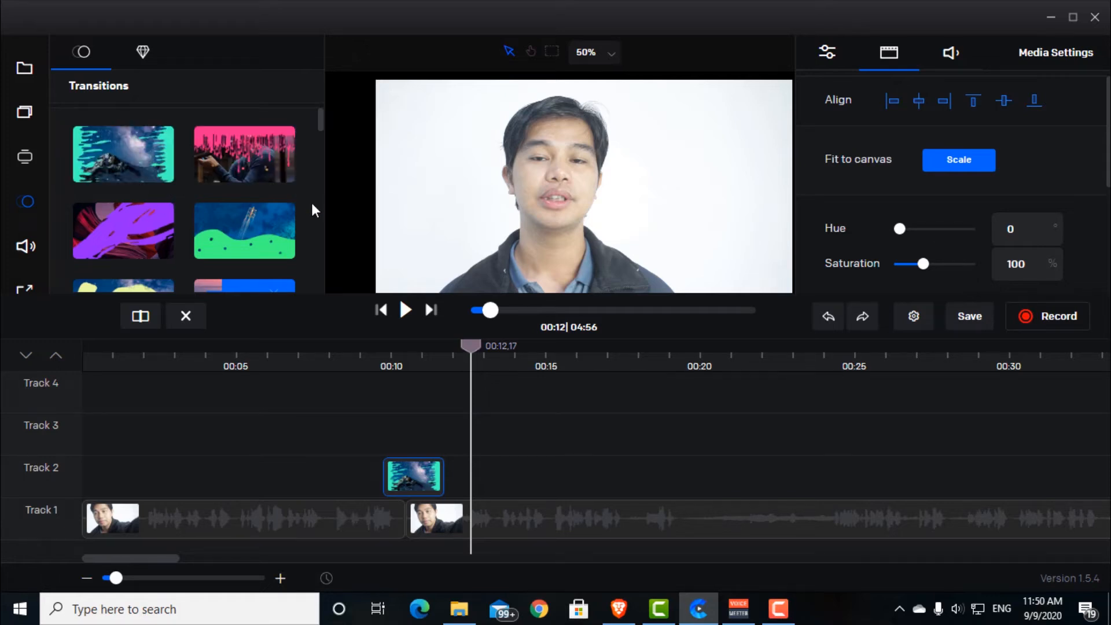
Step: Switch briefly to Camtasia, return to the Create editor and delete the teal transition from Track 2
click(659, 609)
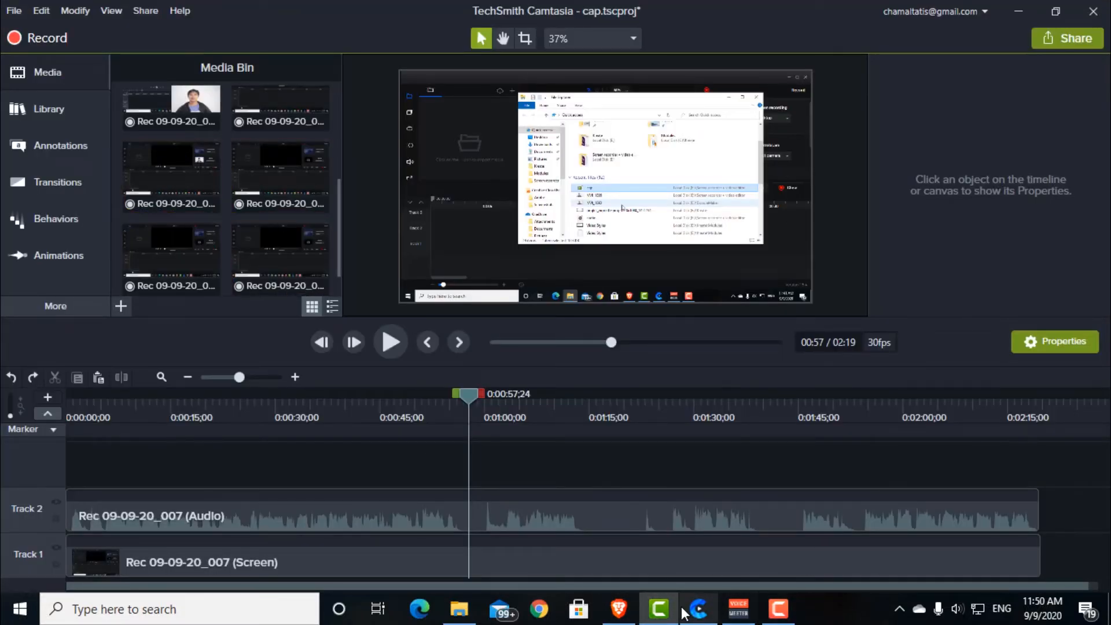
click(698, 609)
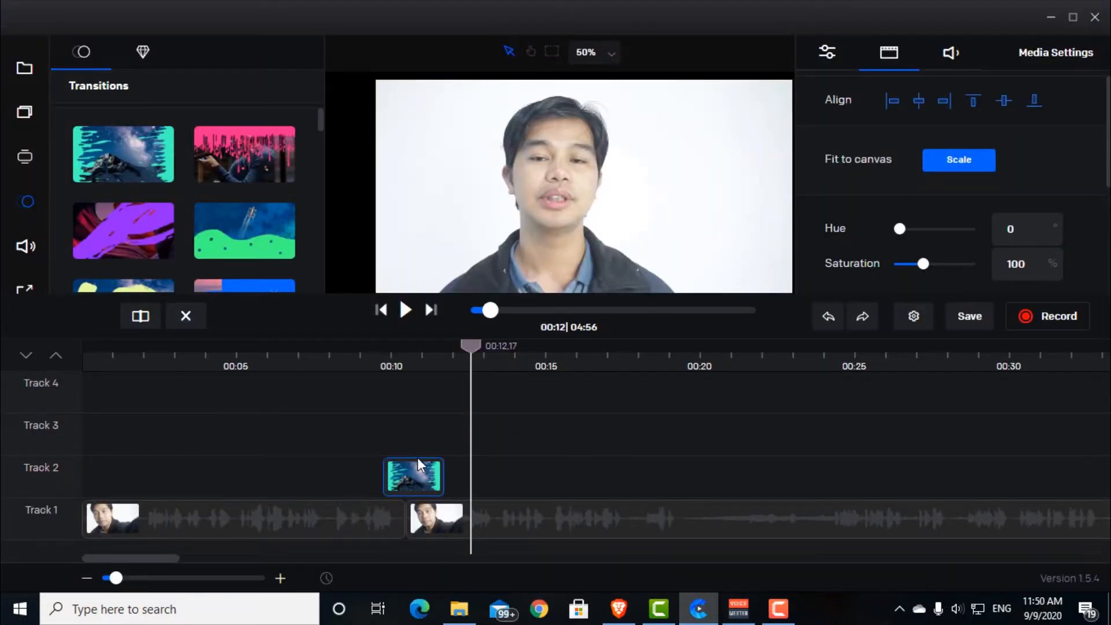
click(185, 316)
Step: Look through the Pop tracks of the music library and the background images among the elements
click(26, 246)
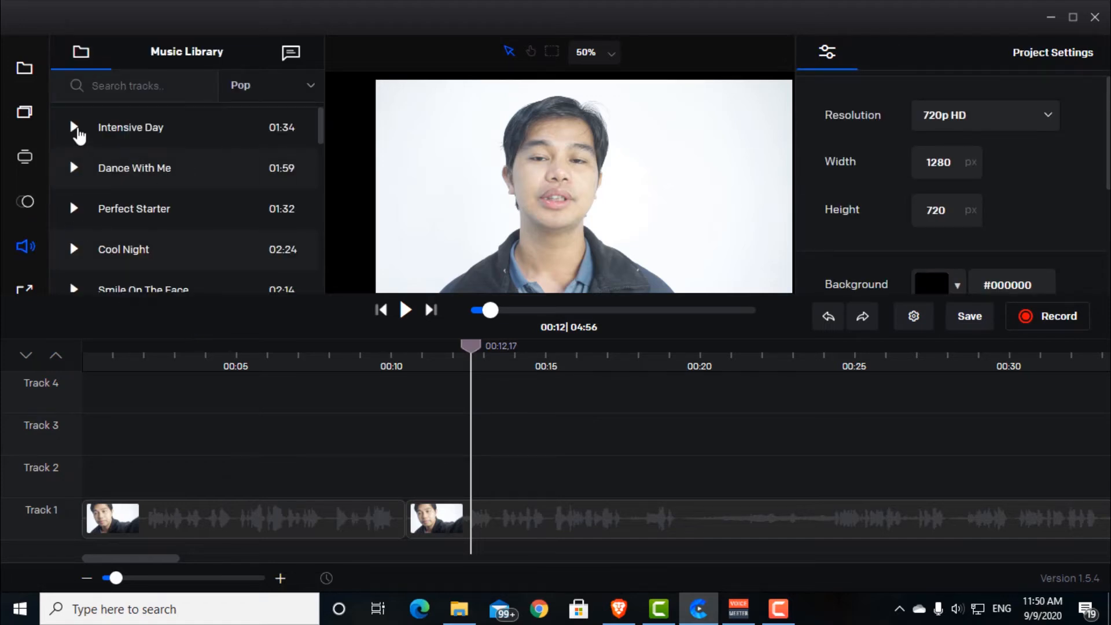
click(278, 87)
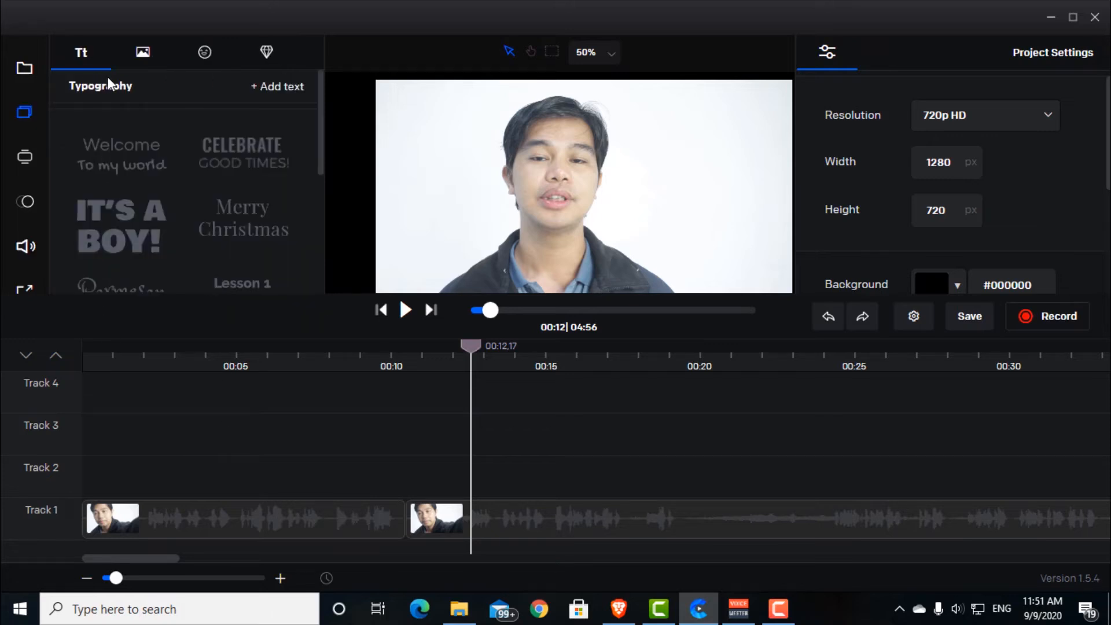
click(144, 53)
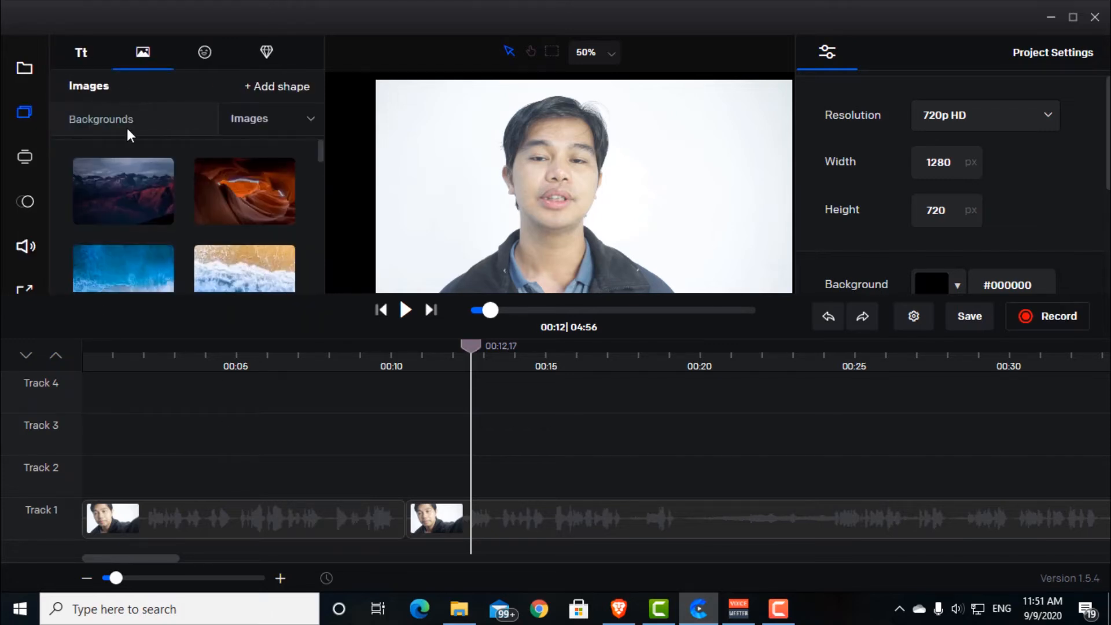
scroll(186, 198, down, 3)
scroll(185, 198, up, 3)
scroll(186, 198, down, 3)
scroll(185, 198, up, 1)
Step: Look through the animated emojis and the animated icons, and reopen the music library
click(205, 52)
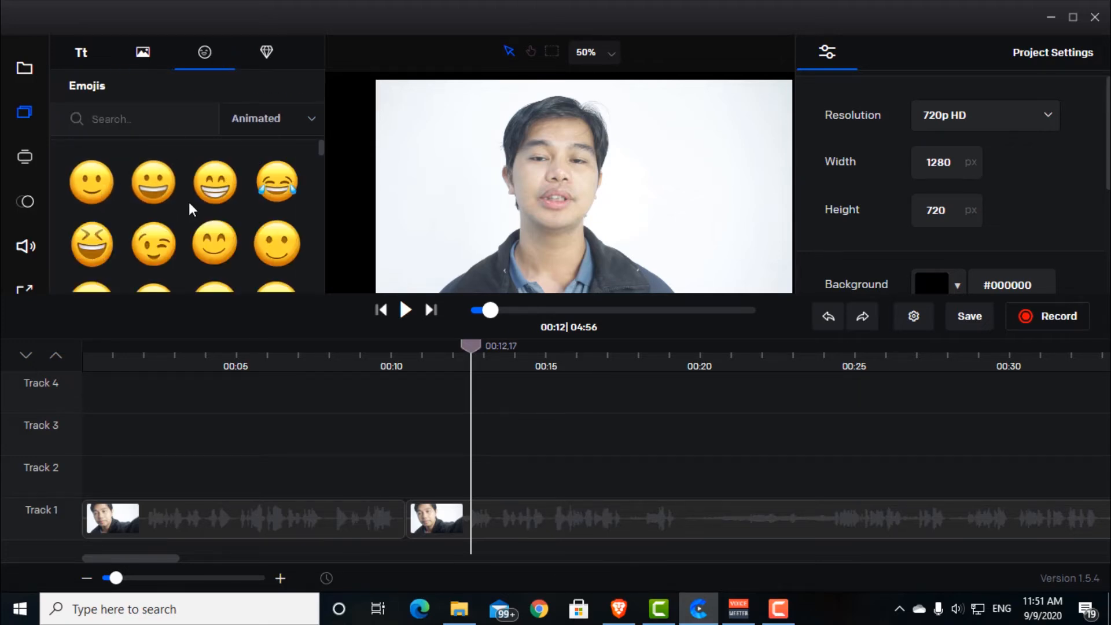
scroll(191, 207, down, 1)
scroll(182, 209, down, 5)
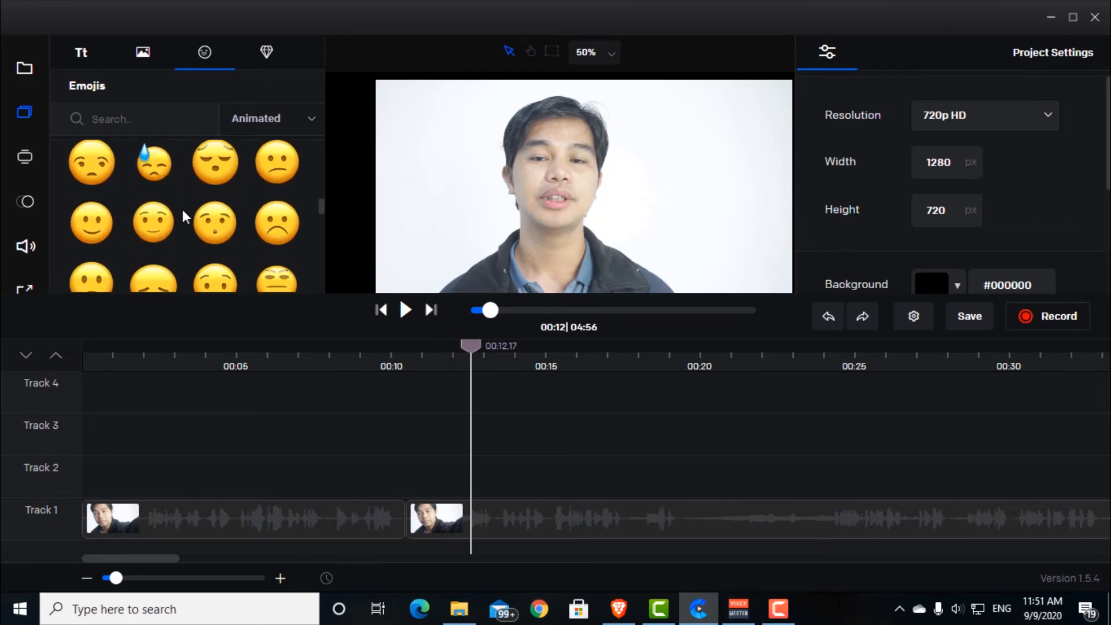
click(266, 51)
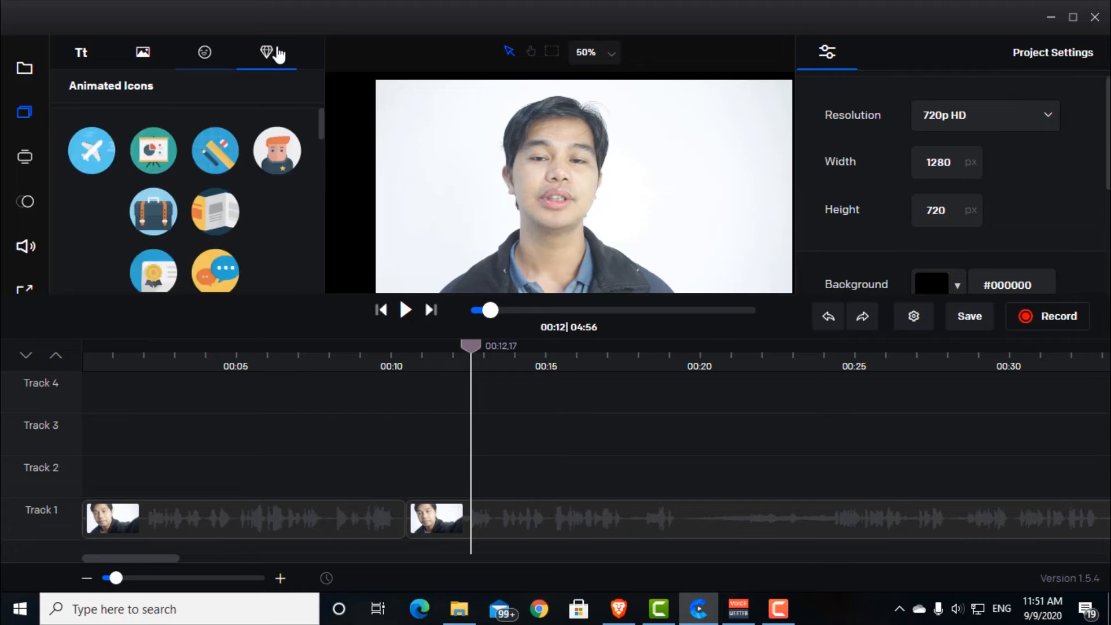
scroll(224, 186, down, 3)
scroll(224, 186, up, 3)
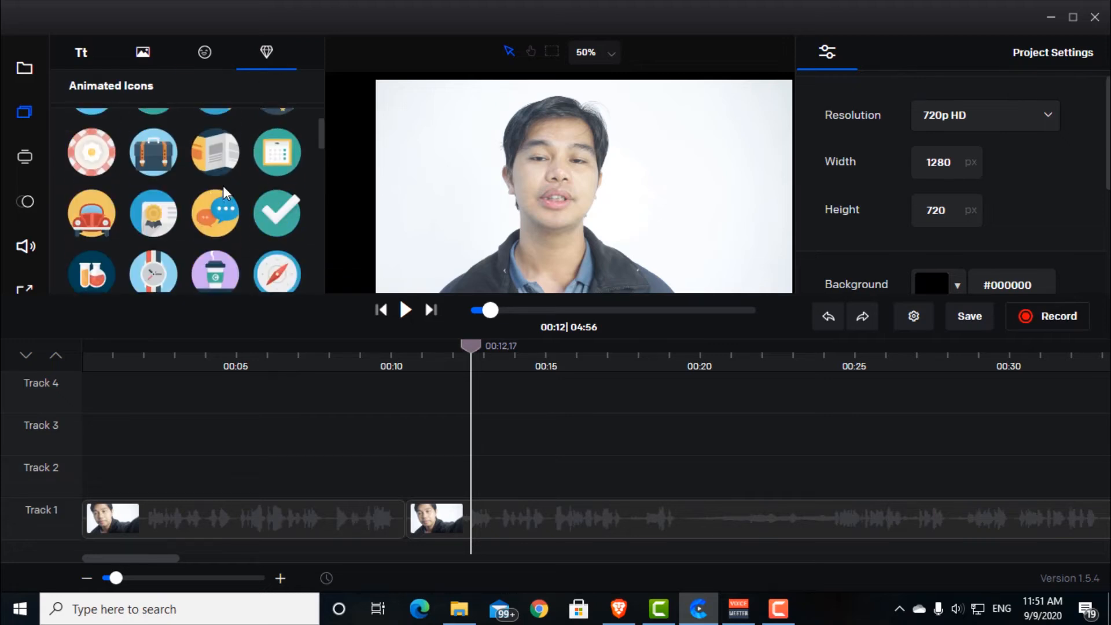
click(576, 181)
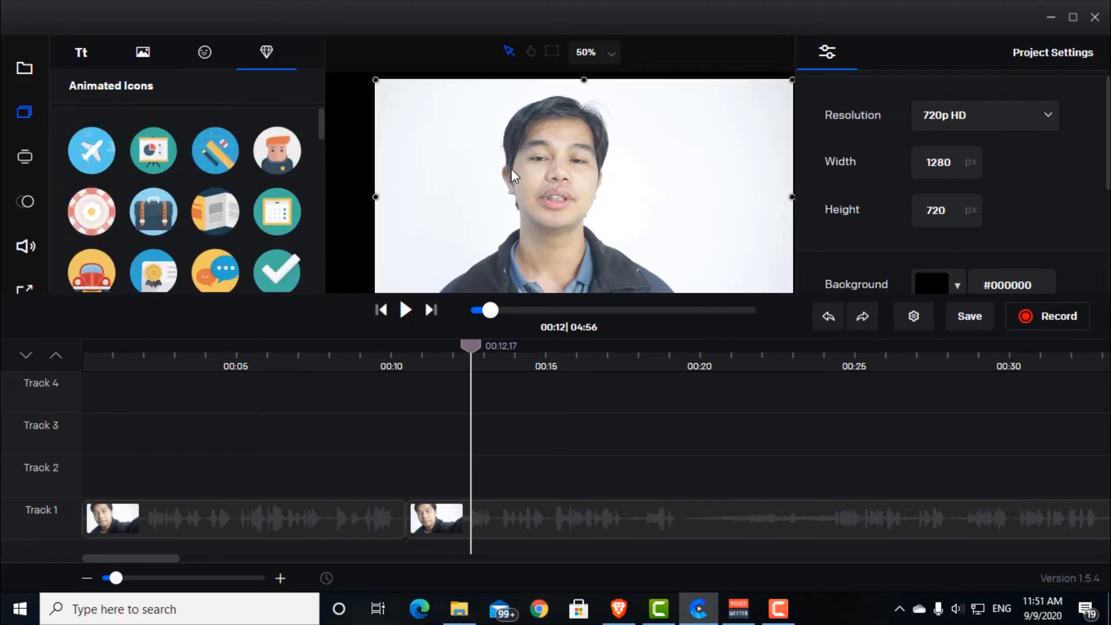
scroll(247, 204, down, 5)
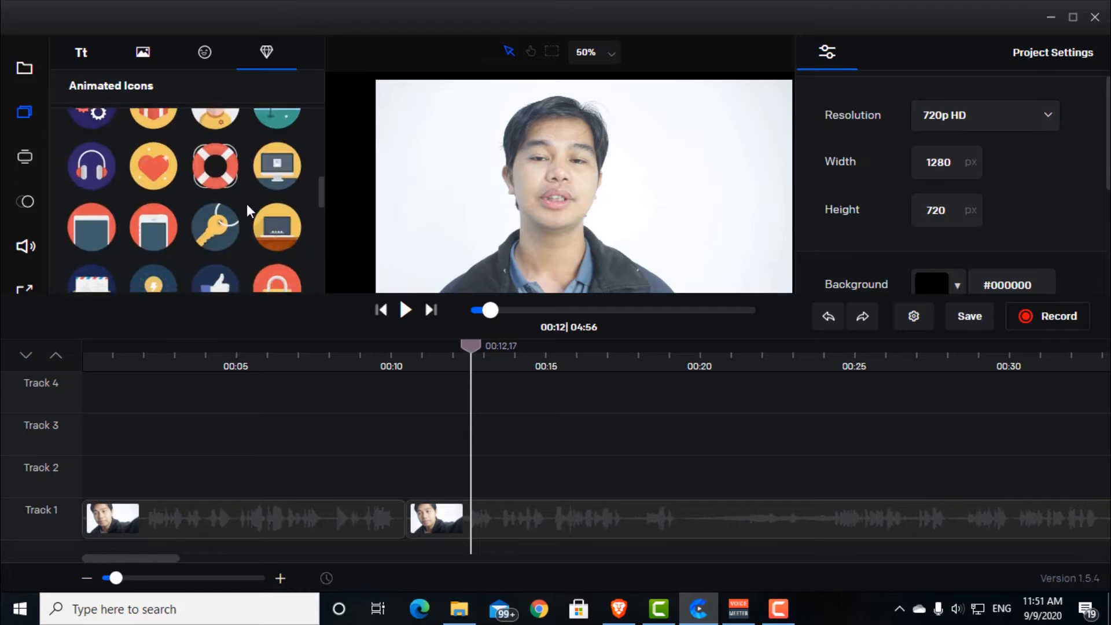
click(25, 246)
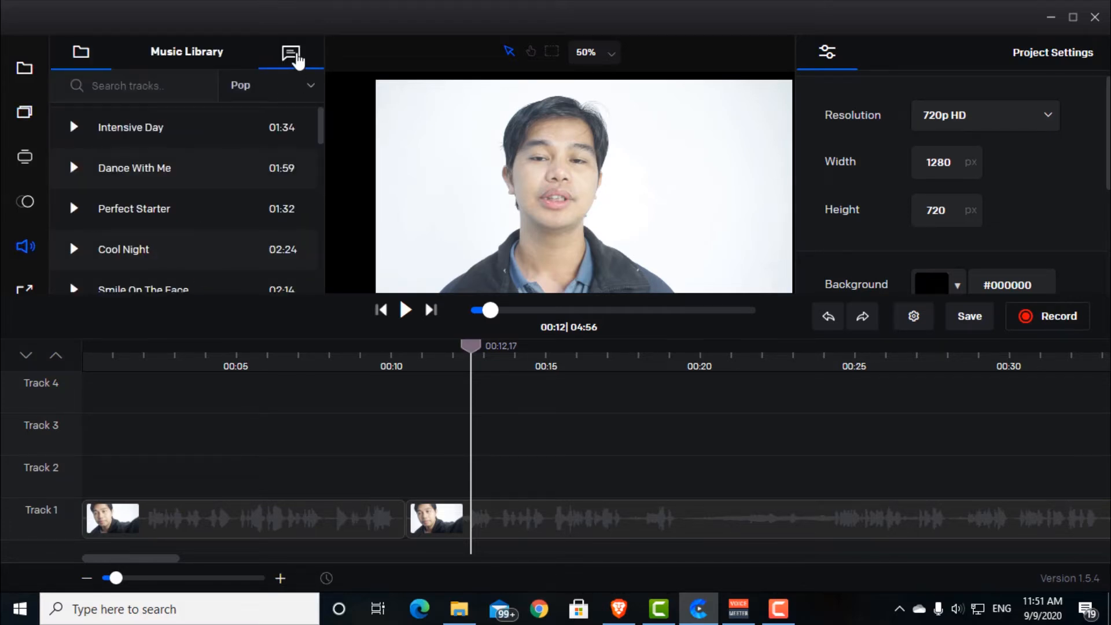
Step: Set the text-to-speech voice to Dave in English (US) and enter the script "This is a demo"
click(297, 58)
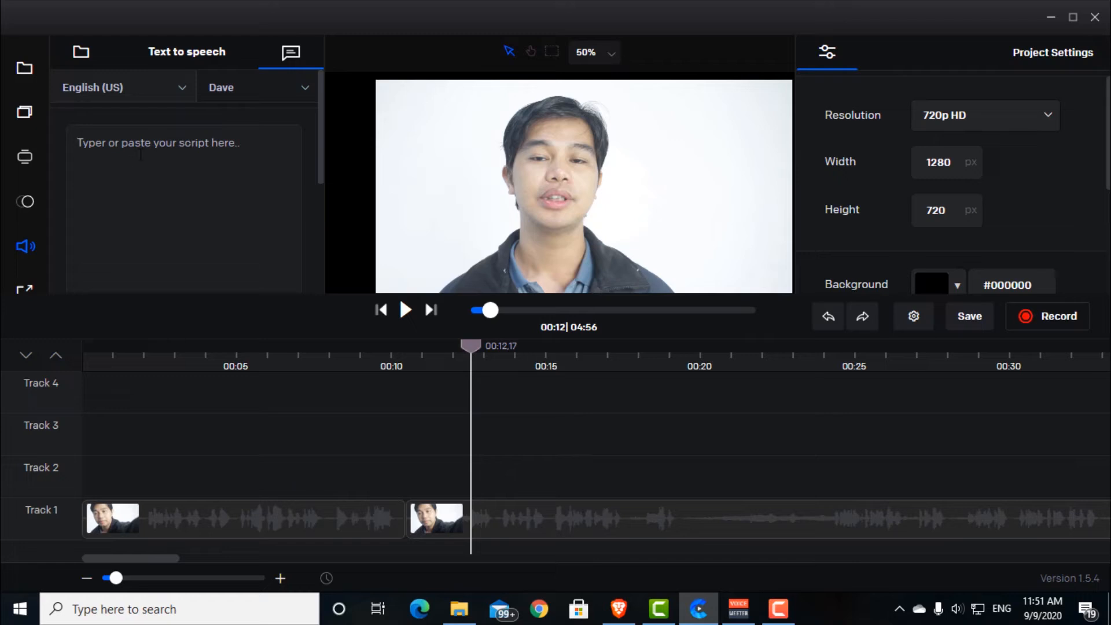
click(232, 88)
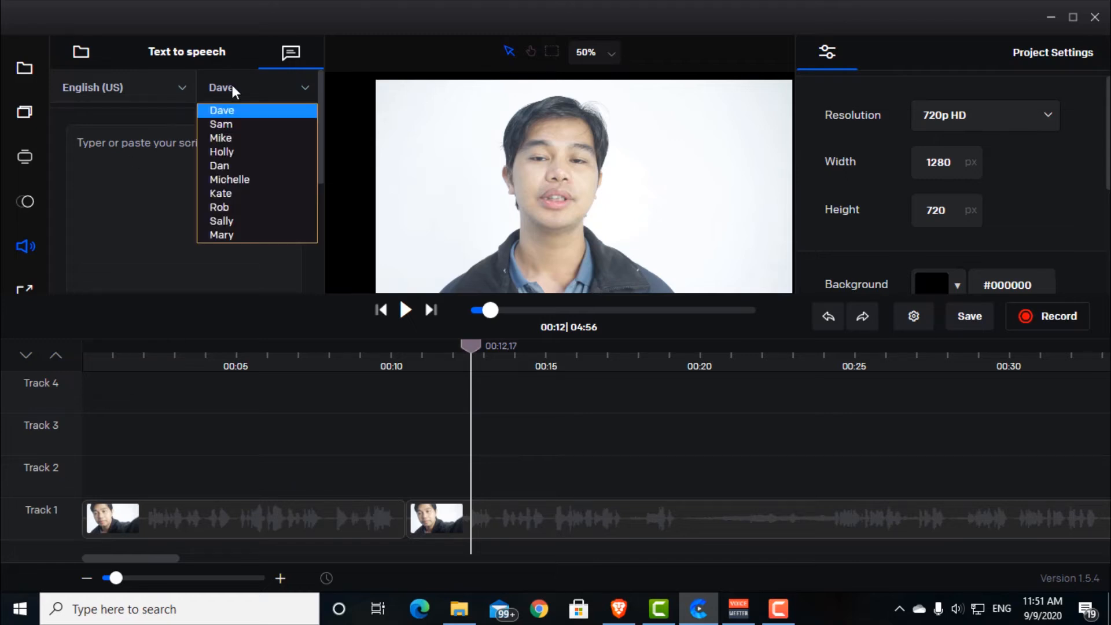
click(251, 110)
click(138, 156)
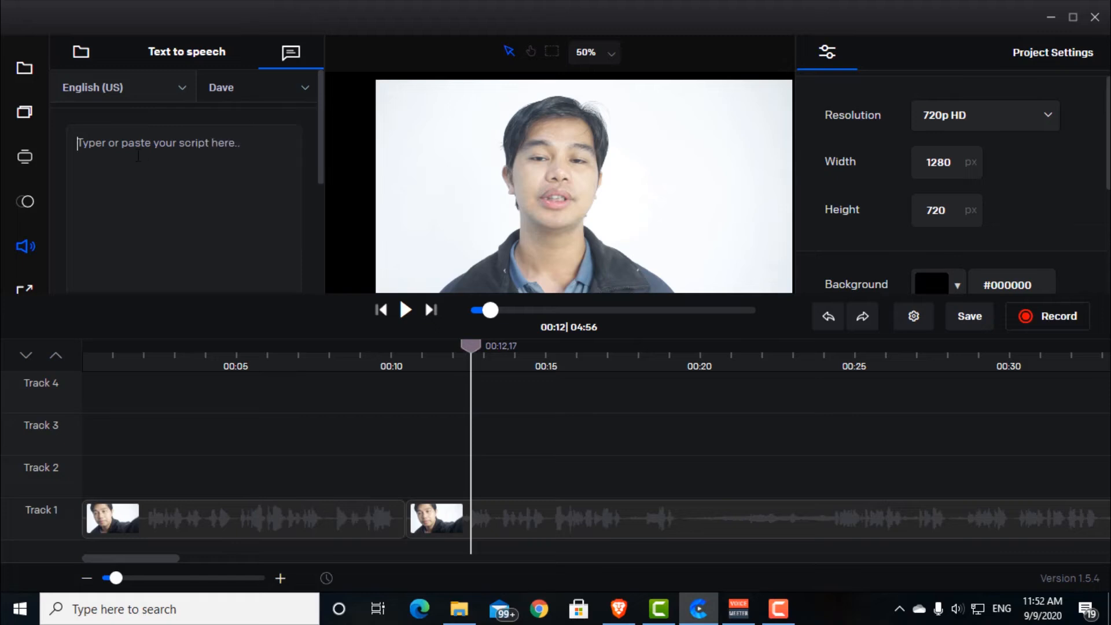
text(This is a dm)
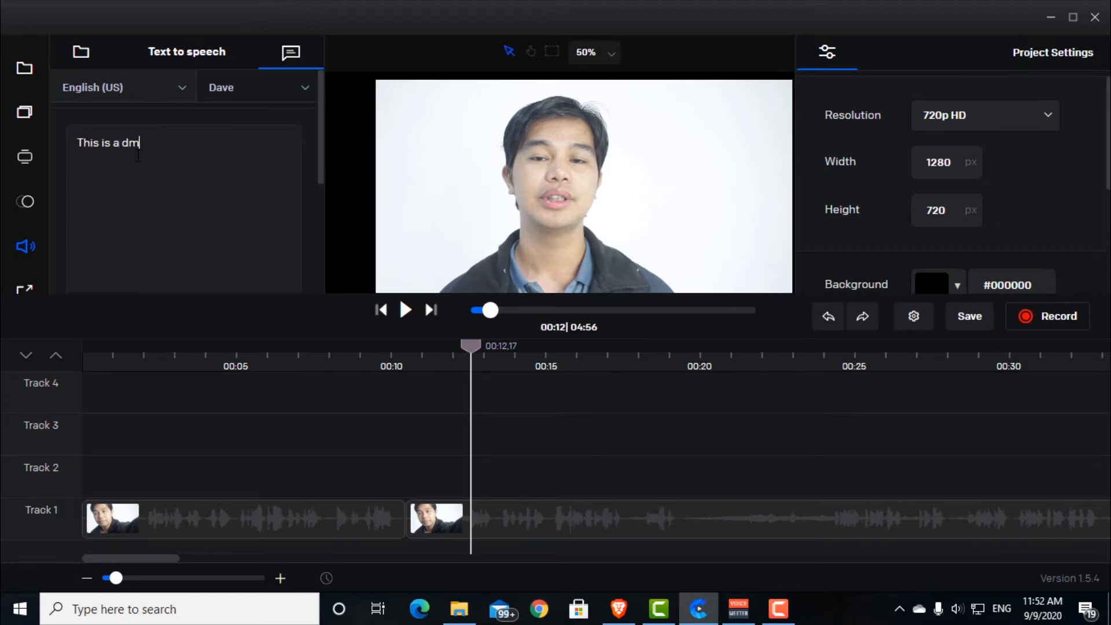
Step: Generate the speech from the script, stop its playback and look over the speed, pitch and add options
scroll(138, 156, down, 5)
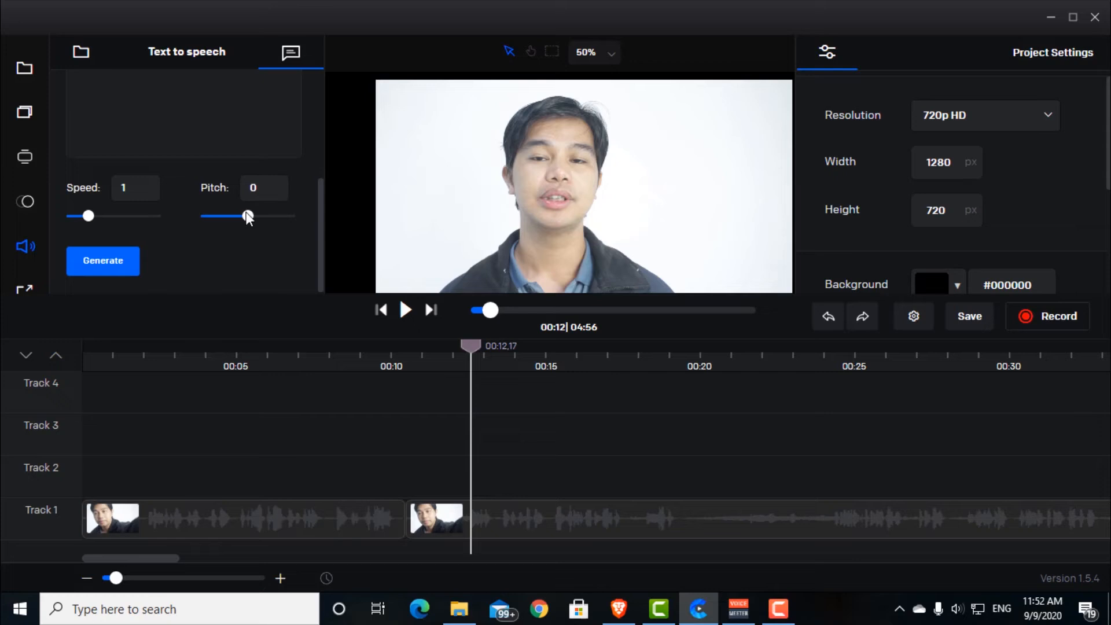
click(104, 267)
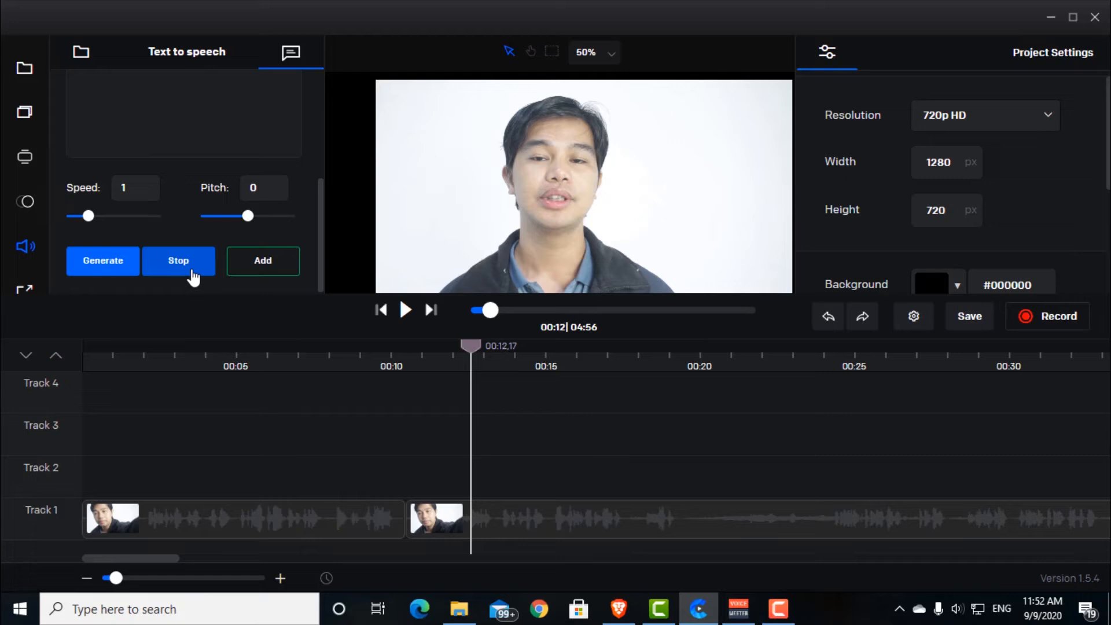
click(192, 270)
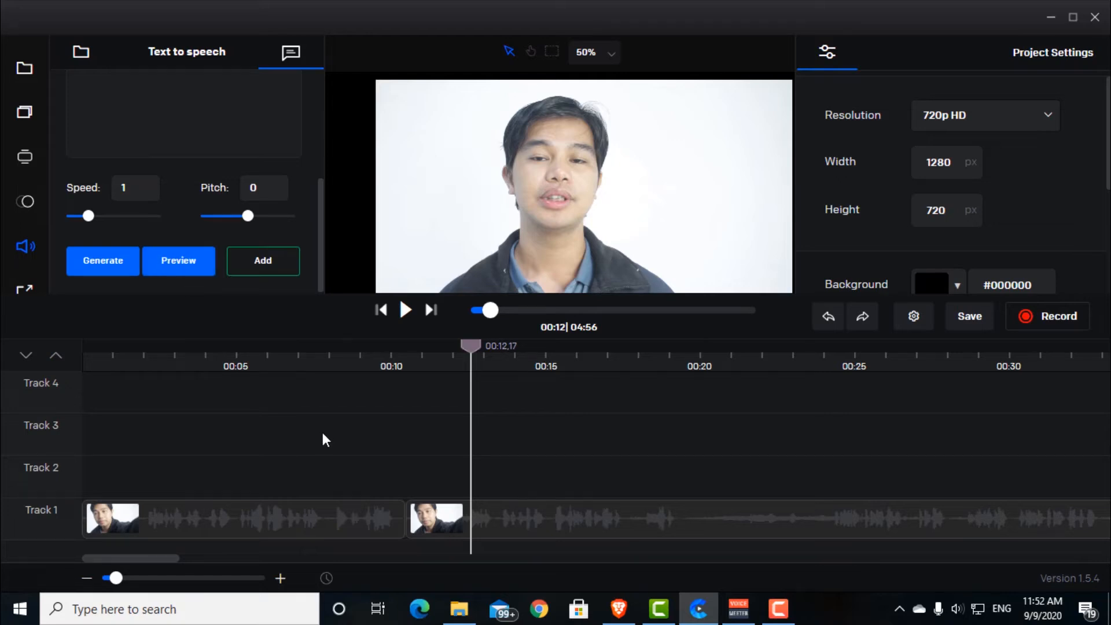
scroll(257, 161, up, 5)
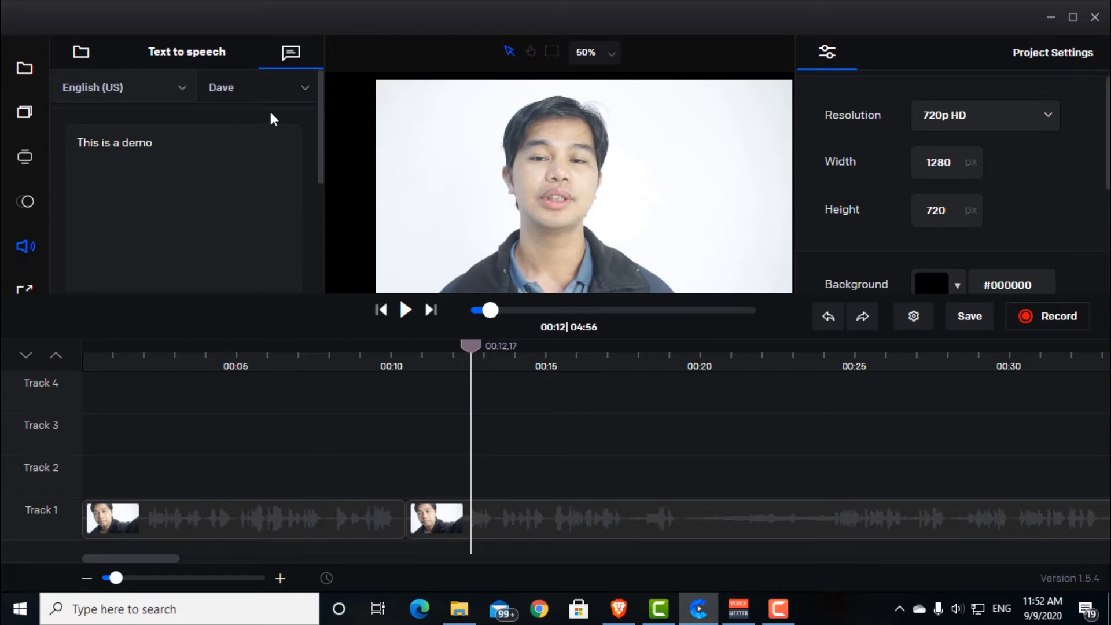
scroll(276, 199, down, 5)
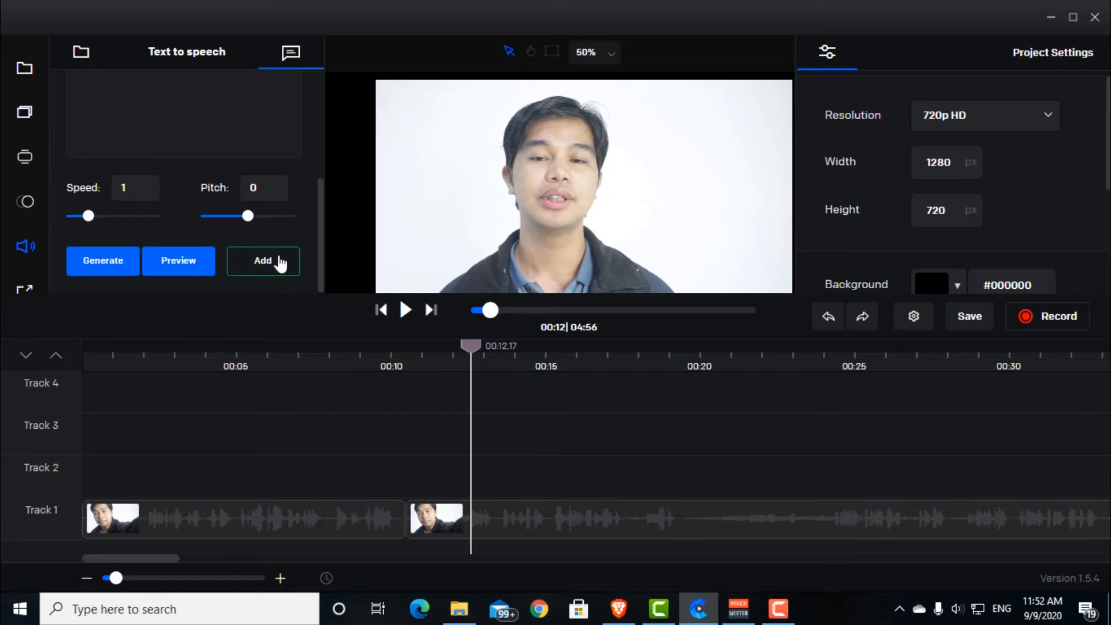
scroll(281, 216, up, 5)
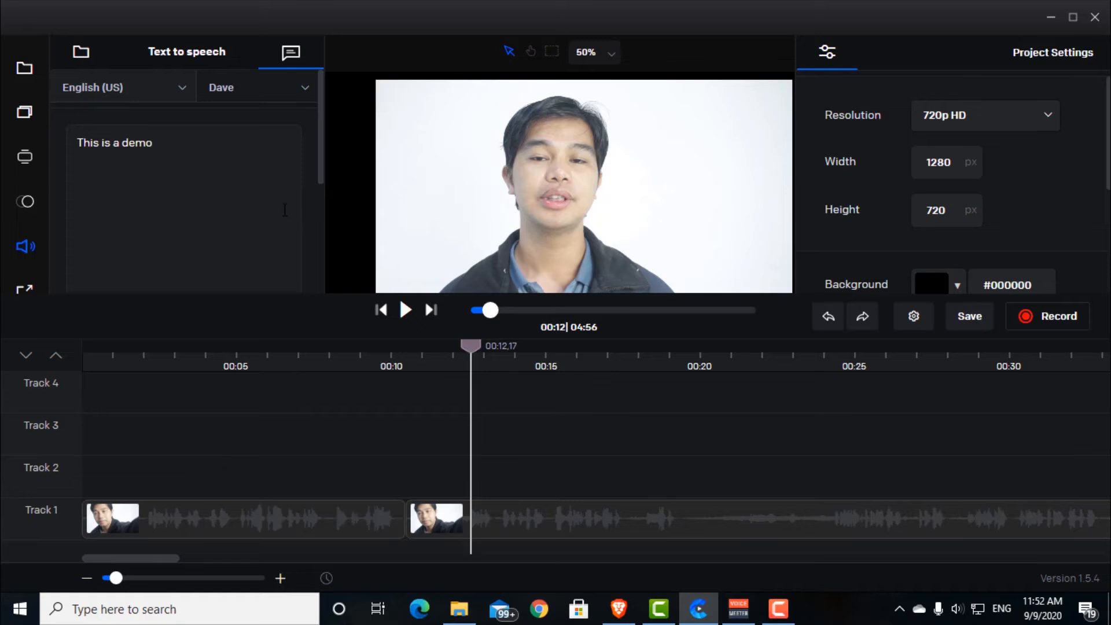
scroll(285, 208, down, 3)
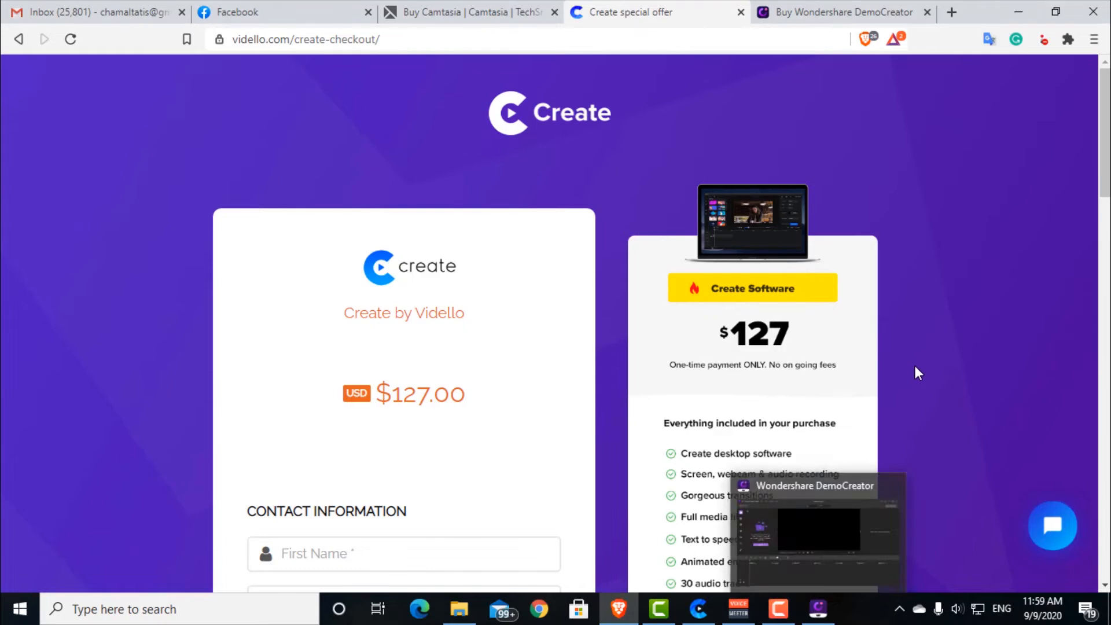
Step: Switch to Wondershare DemoCreator, look through the recorder's screen, audio and camera settings, and close the recorder
click(818, 608)
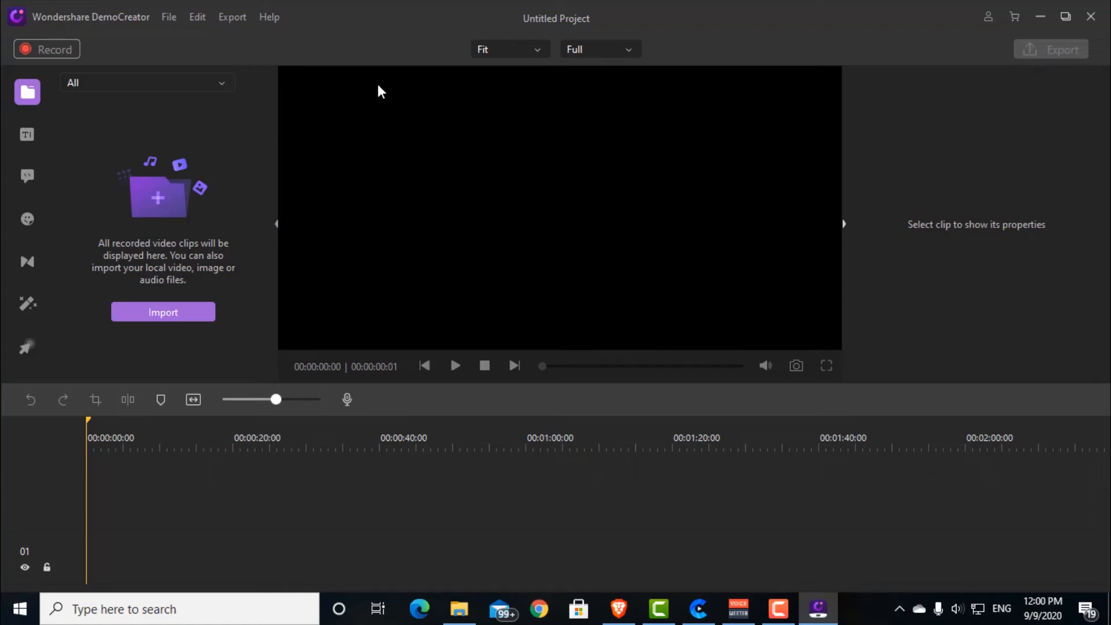
click(58, 49)
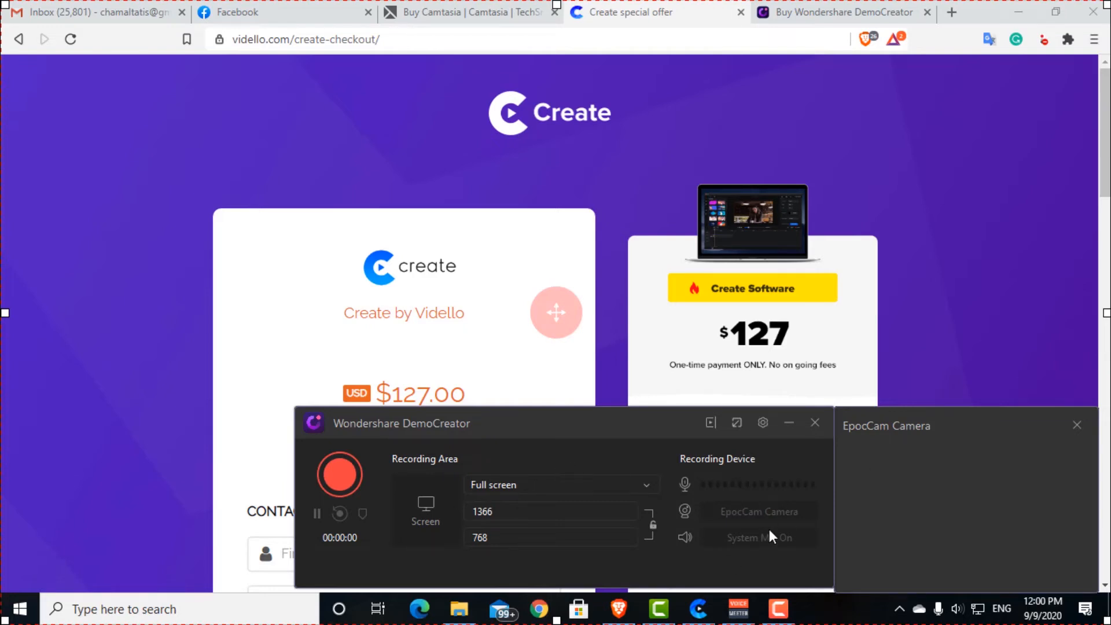
click(761, 422)
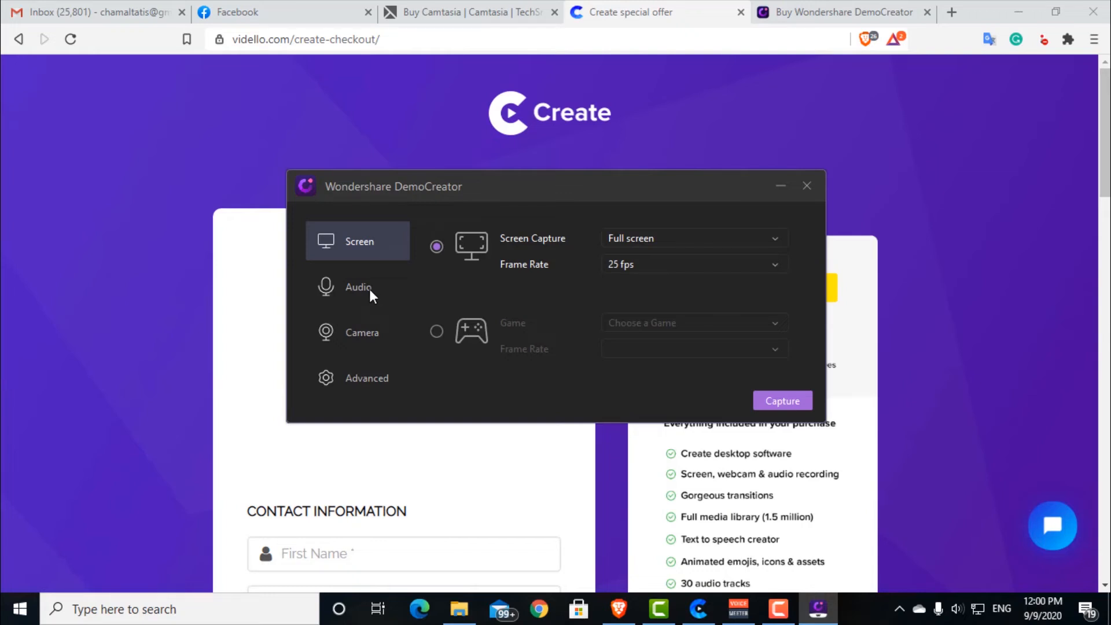
click(370, 290)
click(368, 336)
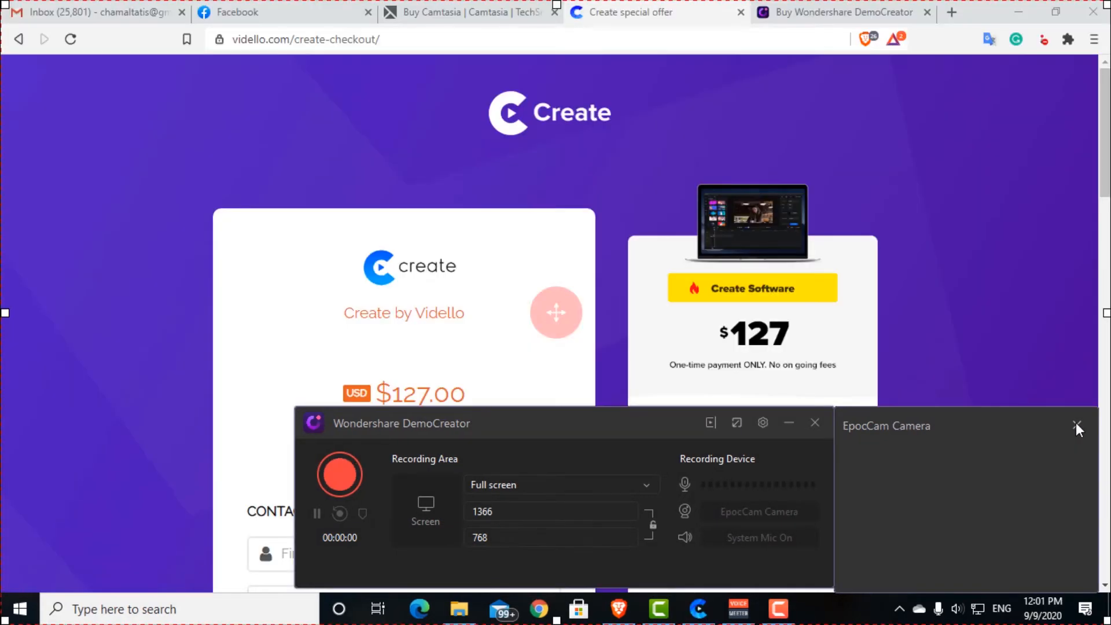
click(815, 423)
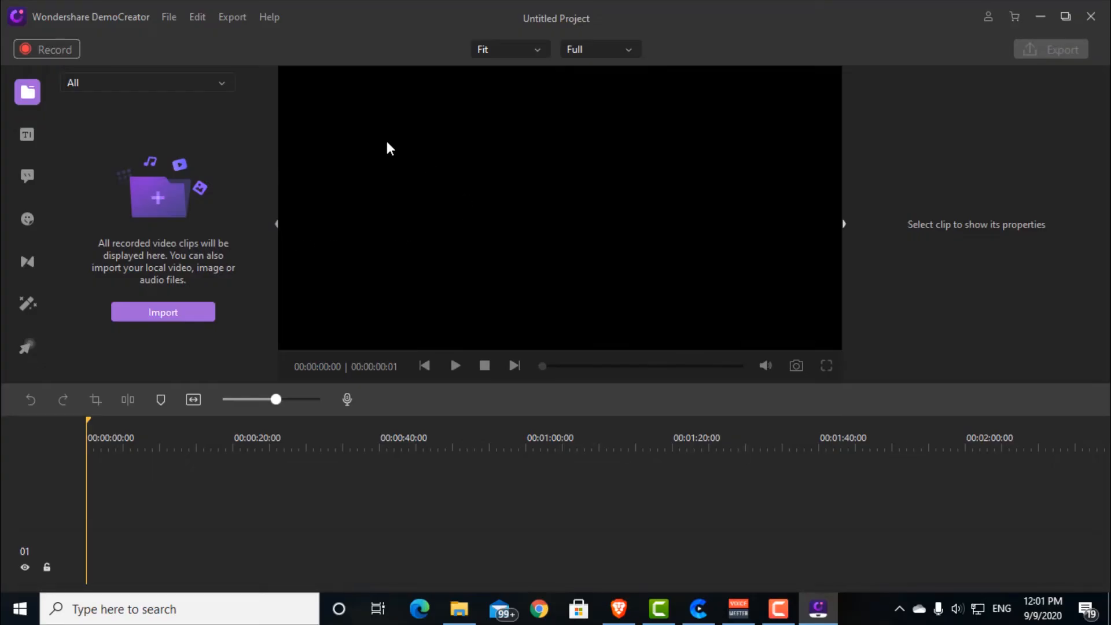
Step: Try to bring the MVI_1896 video from the File Explorer folder straight into DemoCreator's media library
click(459, 609)
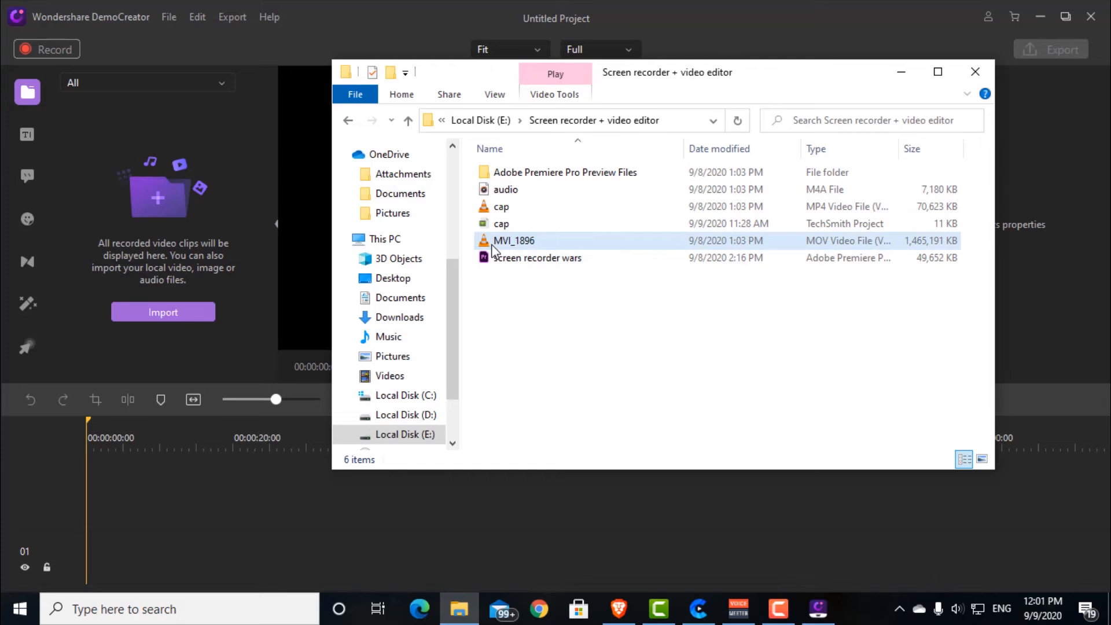
click(485, 245)
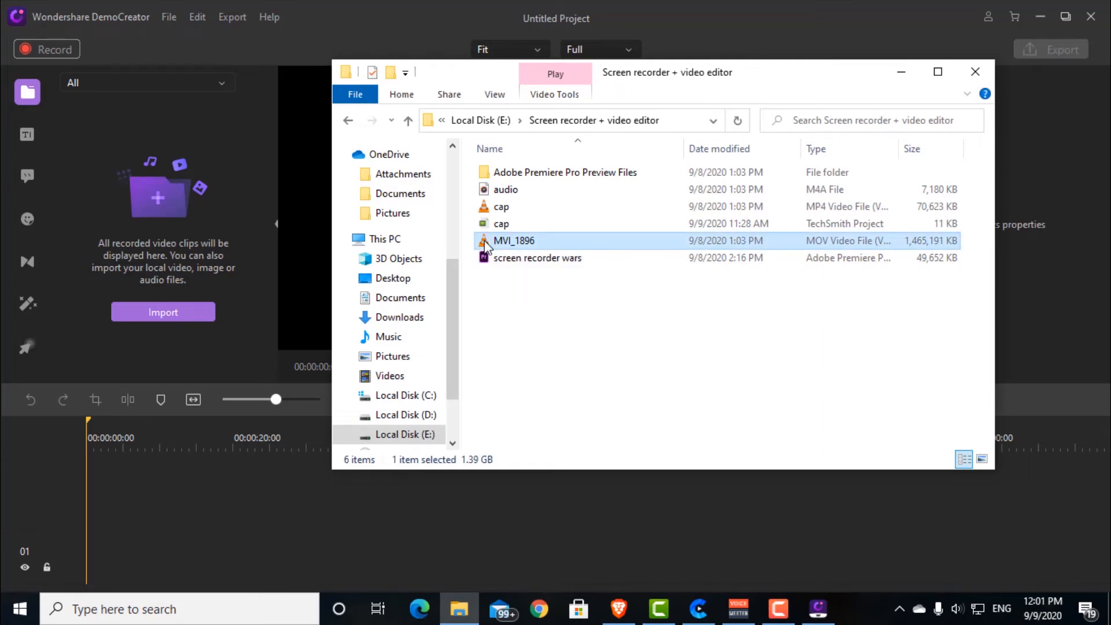
click(572, 286)
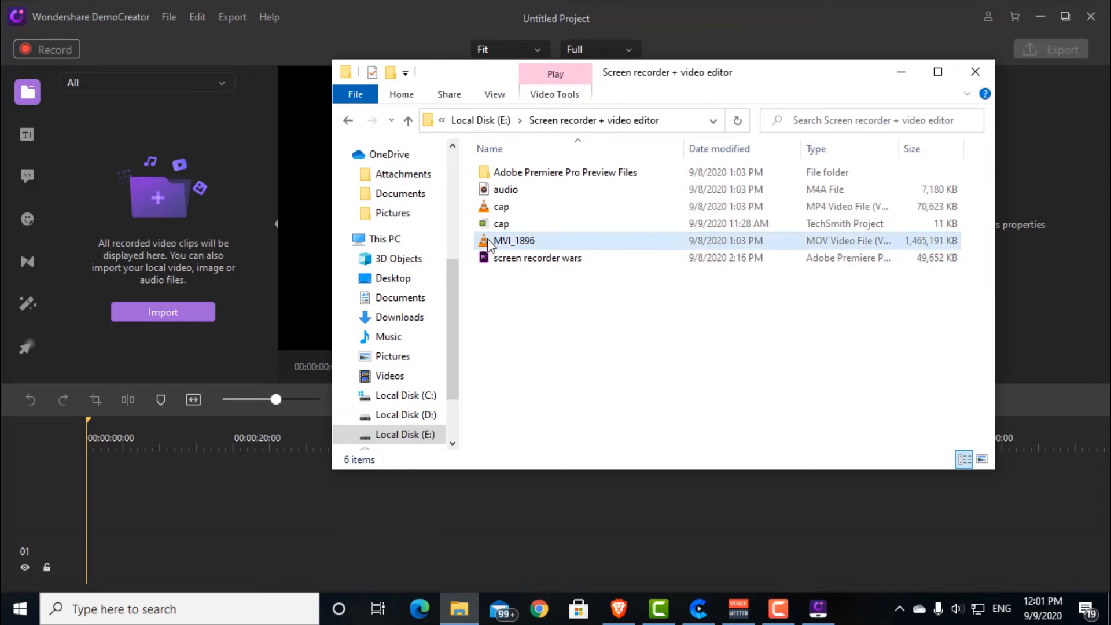
drag(488, 240, 213, 227)
click(215, 228)
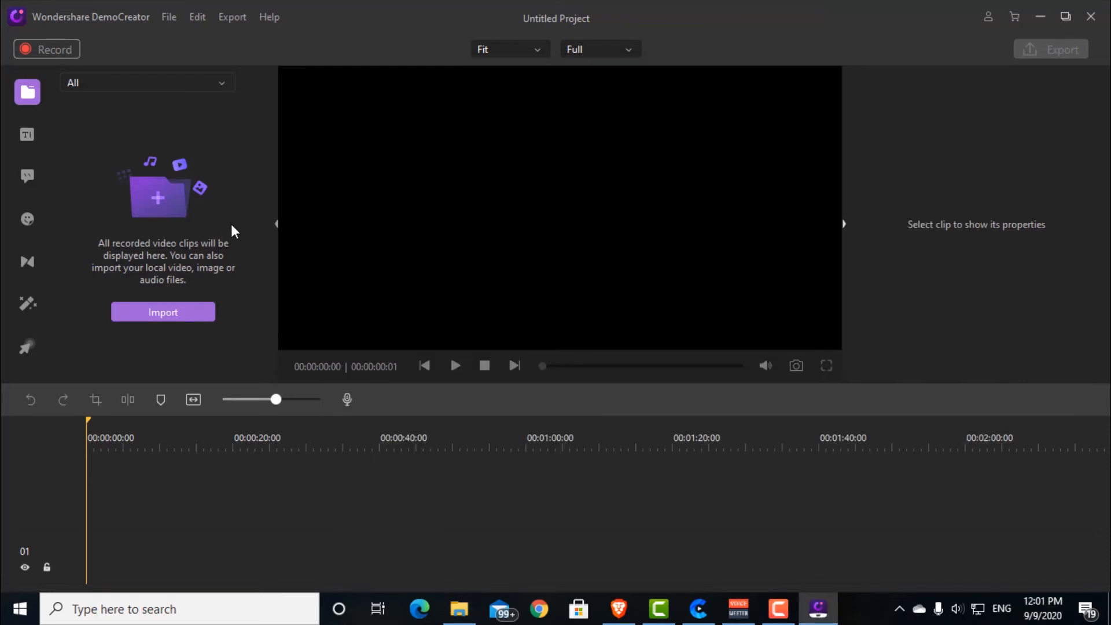
Step: Import the MVI_1896 video into DemoCreator and place it at the start of the timeline
click(175, 314)
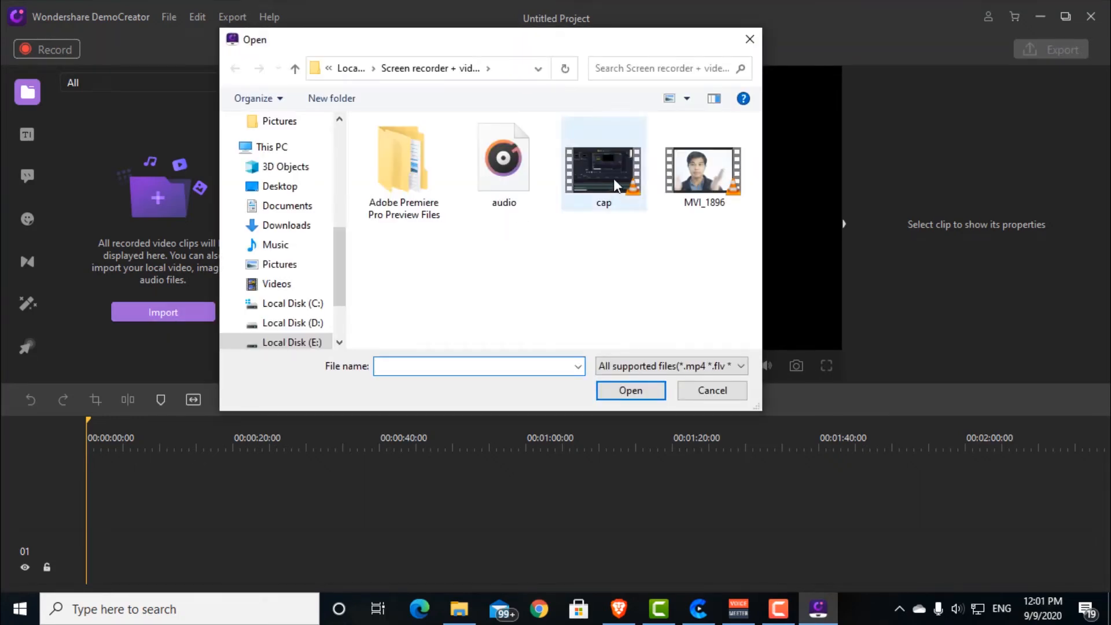
click(703, 170)
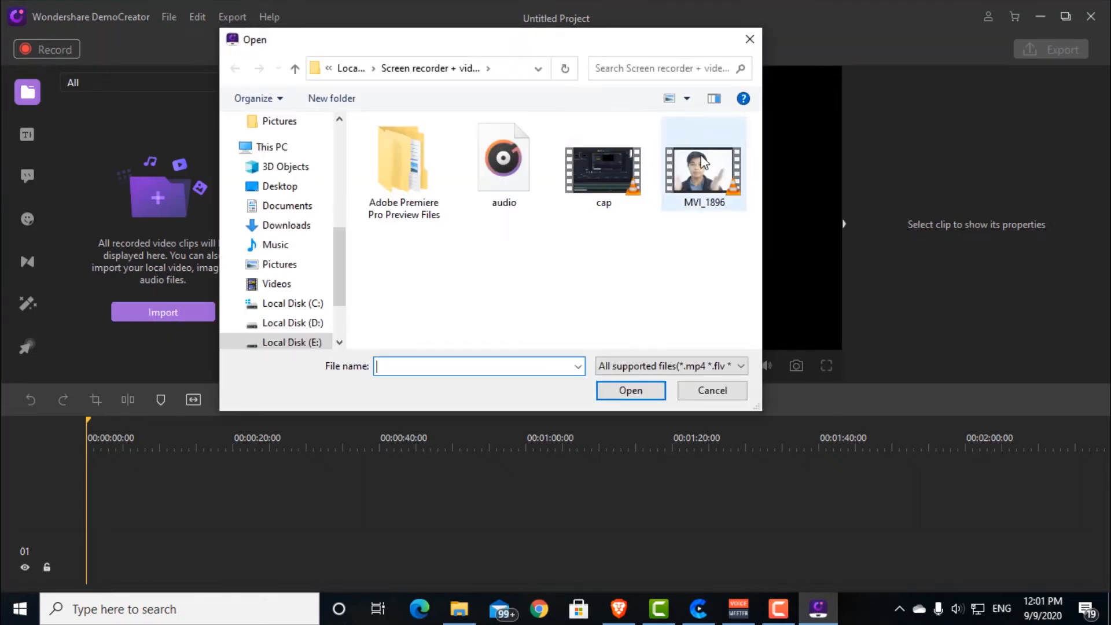
click(637, 394)
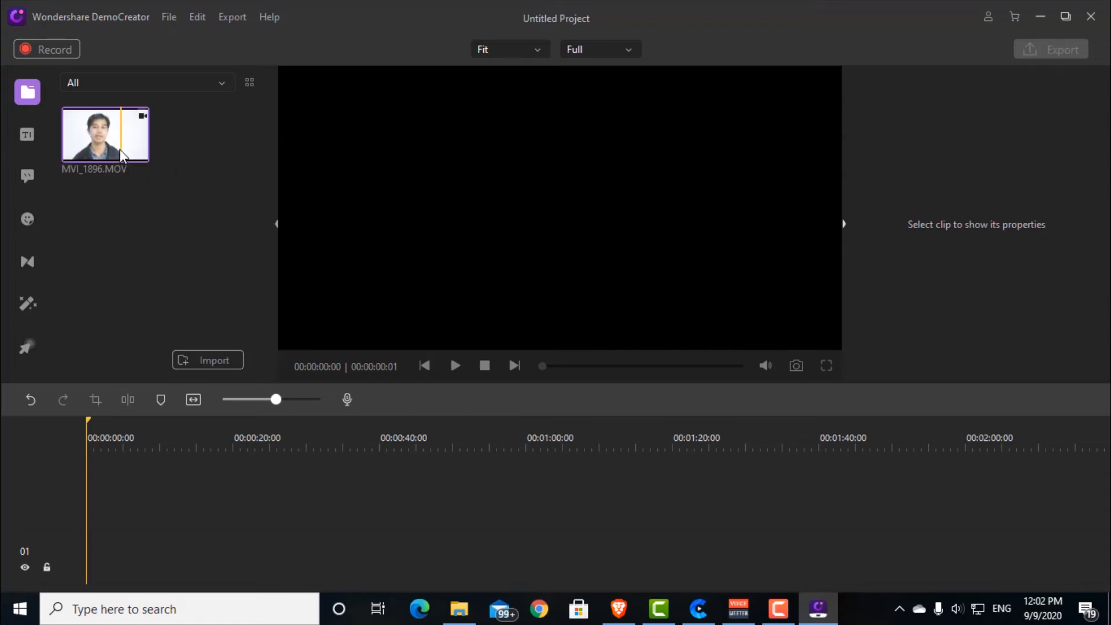
drag(81, 126, 86, 541)
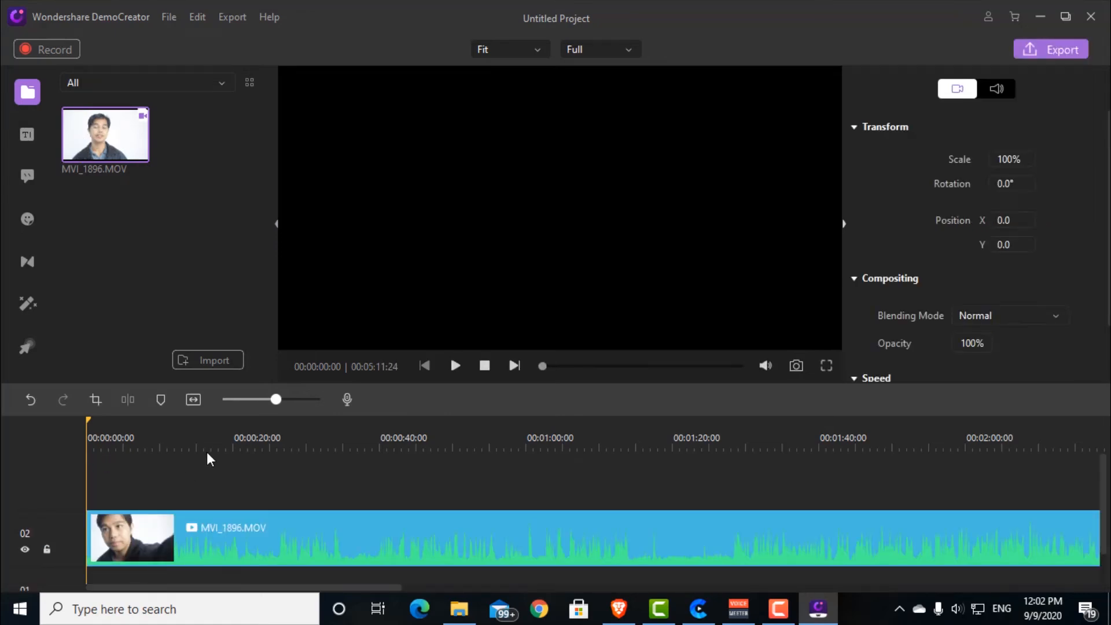
Step: Play the first seconds of the MVI_1896 clip, pausing and resuming to test the playback response
click(455, 365)
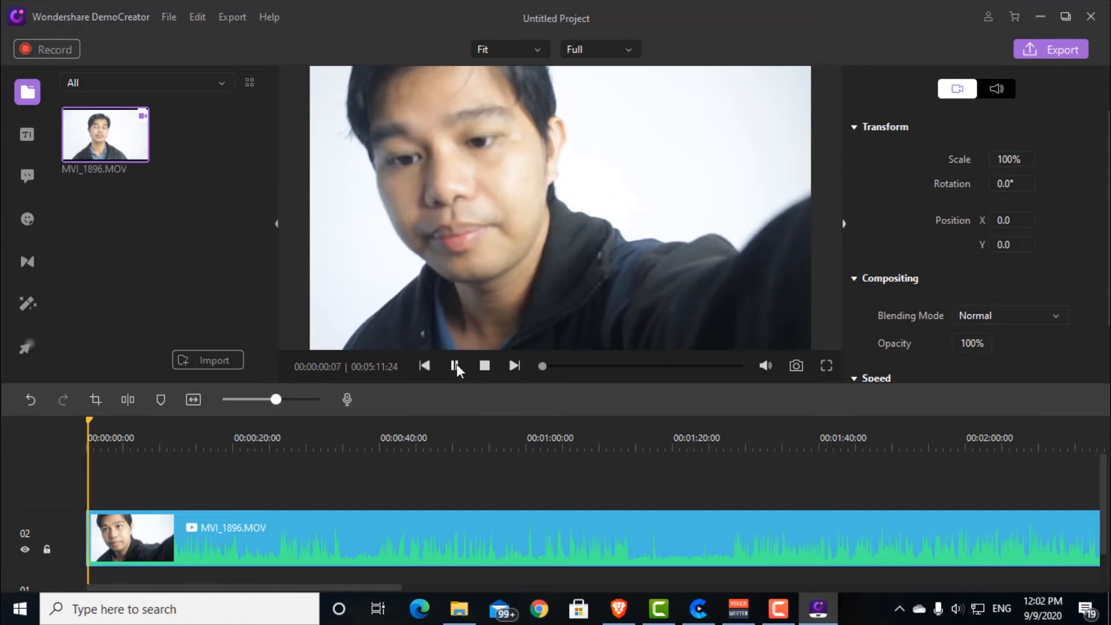
click(456, 365)
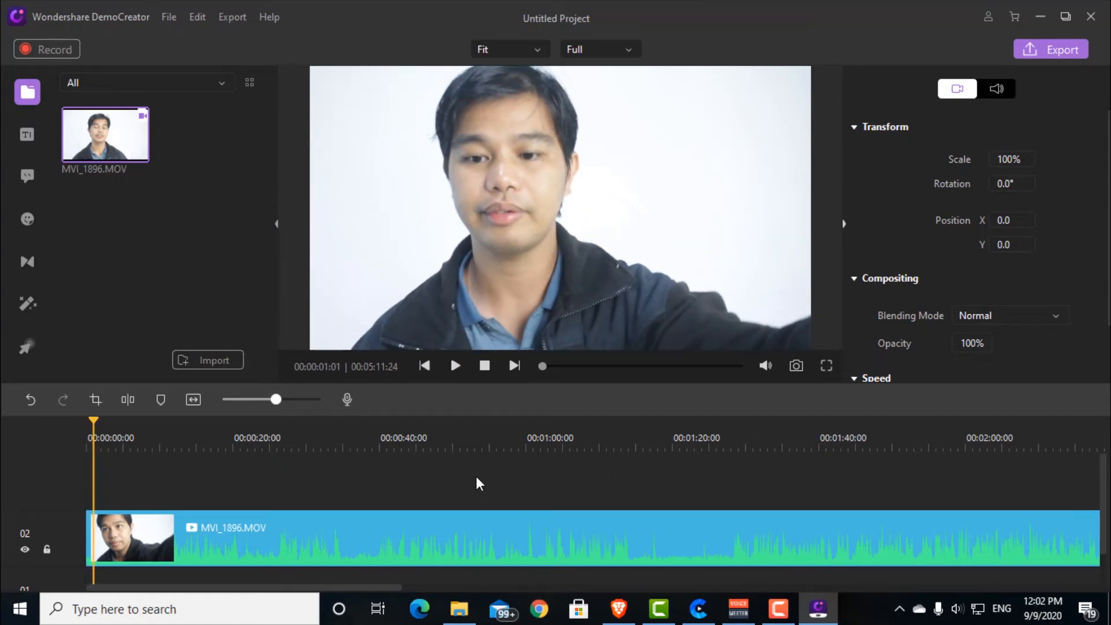
key(space)
key(space)
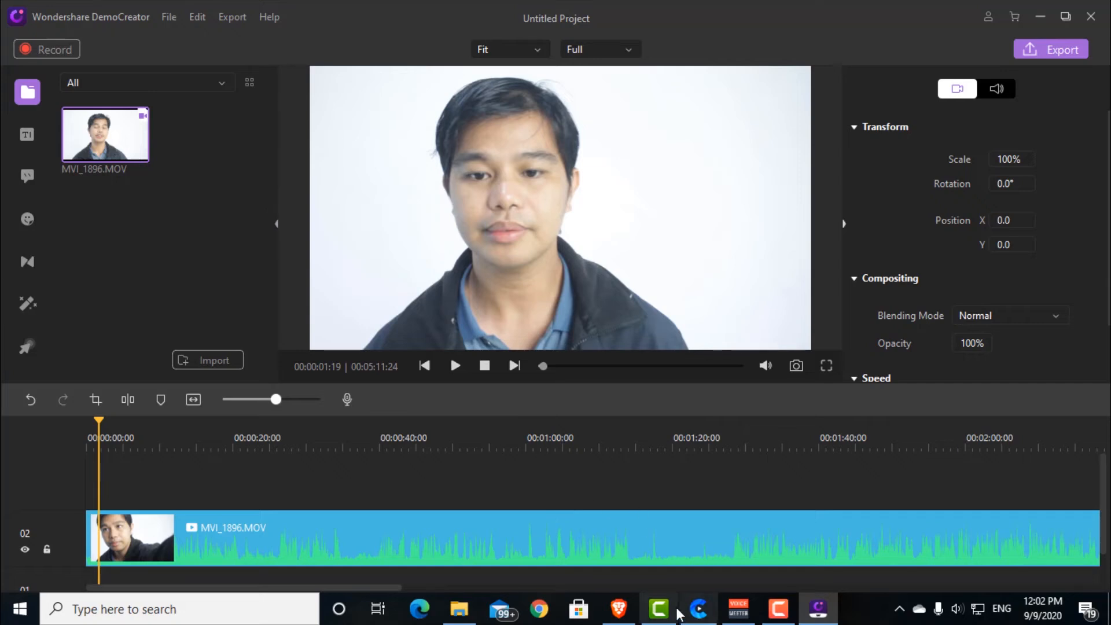
Step: Switch to Camtasia, play and pause its timeline briefly for comparison, and return to DemoCreator
click(660, 608)
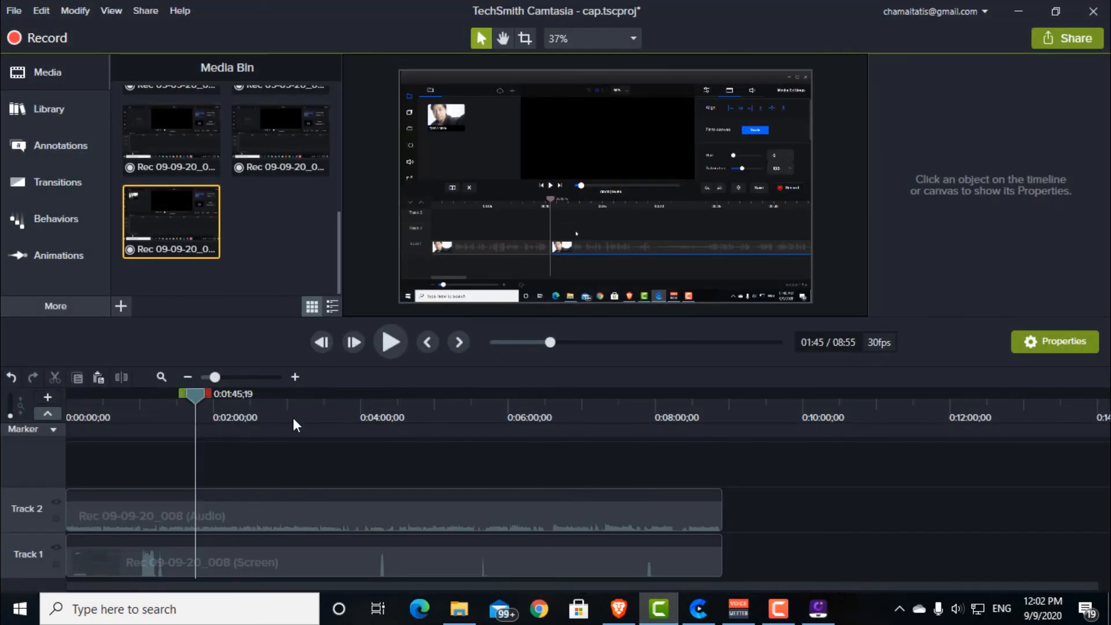
key(space)
key(space)
key(alt+Tab)
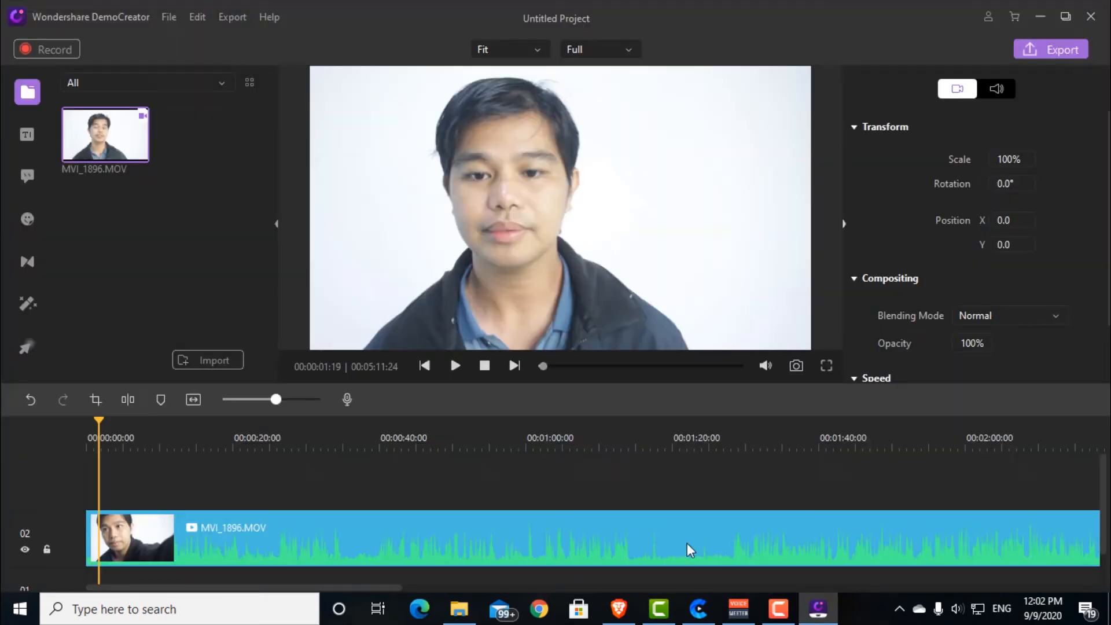
Step: Switch to the Create editor and try the same playback on its timeline for comparison
click(699, 609)
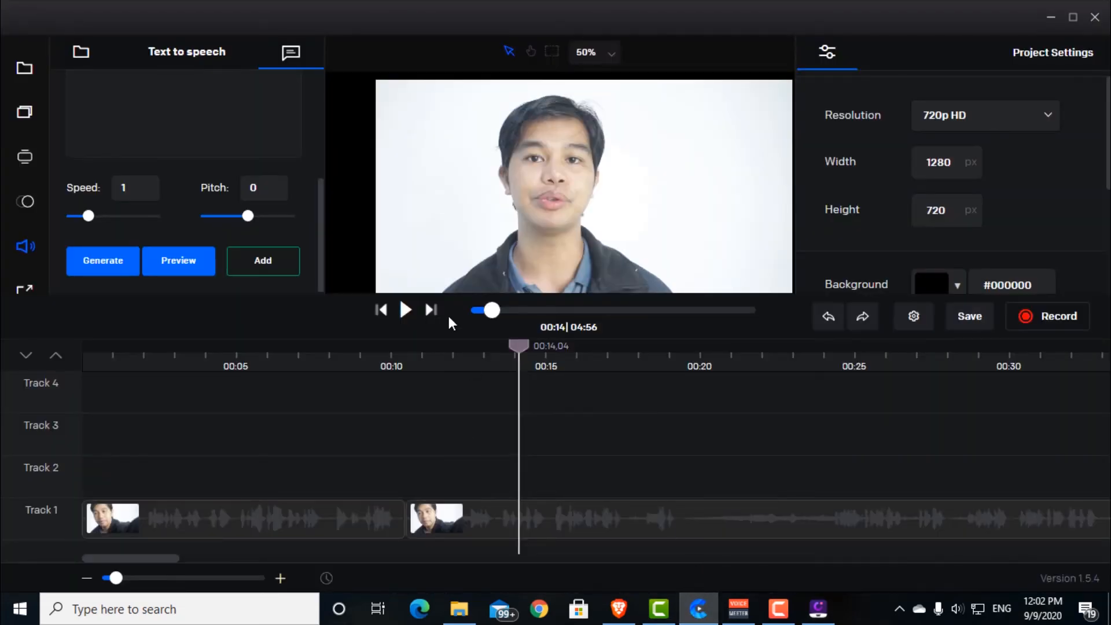
key(space)
click(882, 505)
click(803, 414)
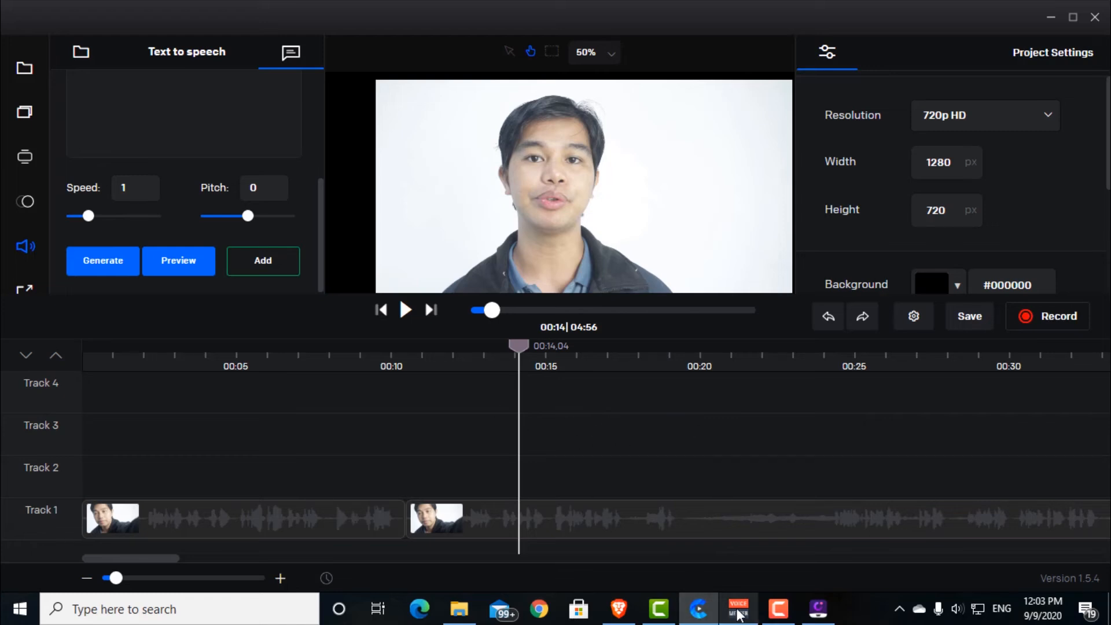
Step: Return to DemoCreator and trim the start of the MVI_1896 clip up to the playhead at 00:00:11:19
click(818, 609)
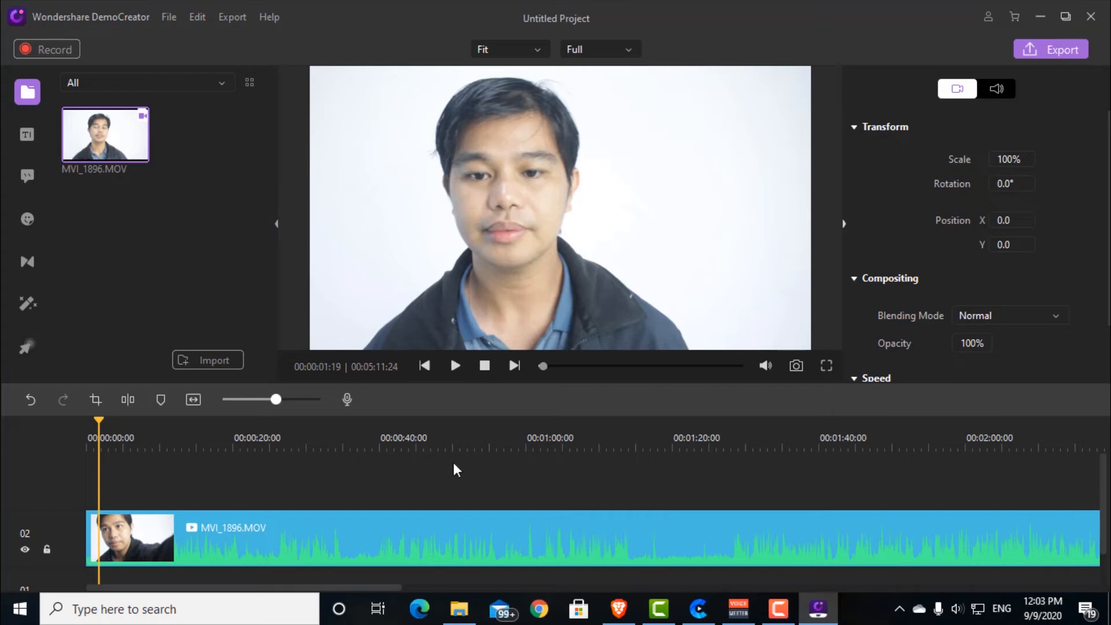
drag(97, 433, 172, 450)
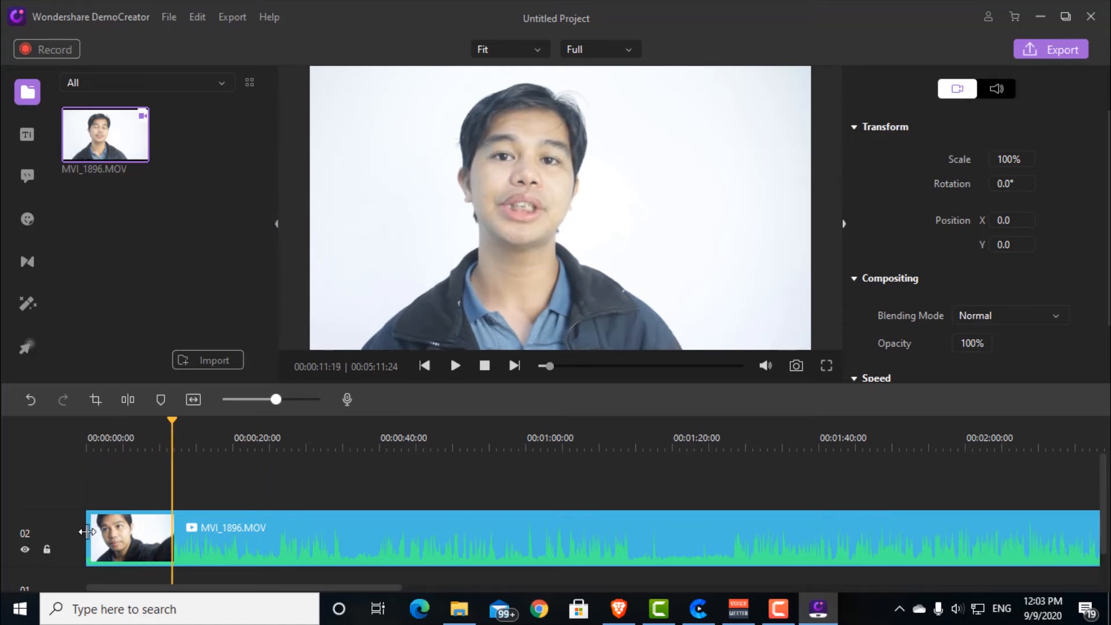
mouse_move(87, 532)
mouse_down()
mouse_move(184, 533)
mouse_move(104, 538)
mouse_up()
drag(103, 532, 103, 532)
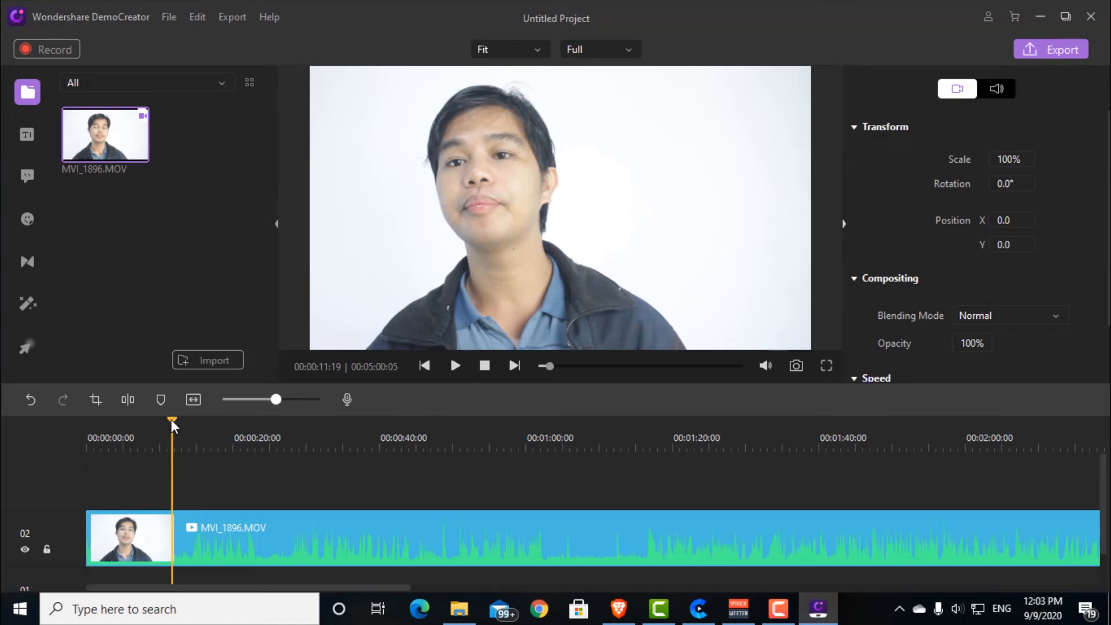
Step: Split the MVI_1896 clip at 00:01:03:22, trim about 12 seconds off the start of the second part and close the gap
drag(172, 425, 555, 446)
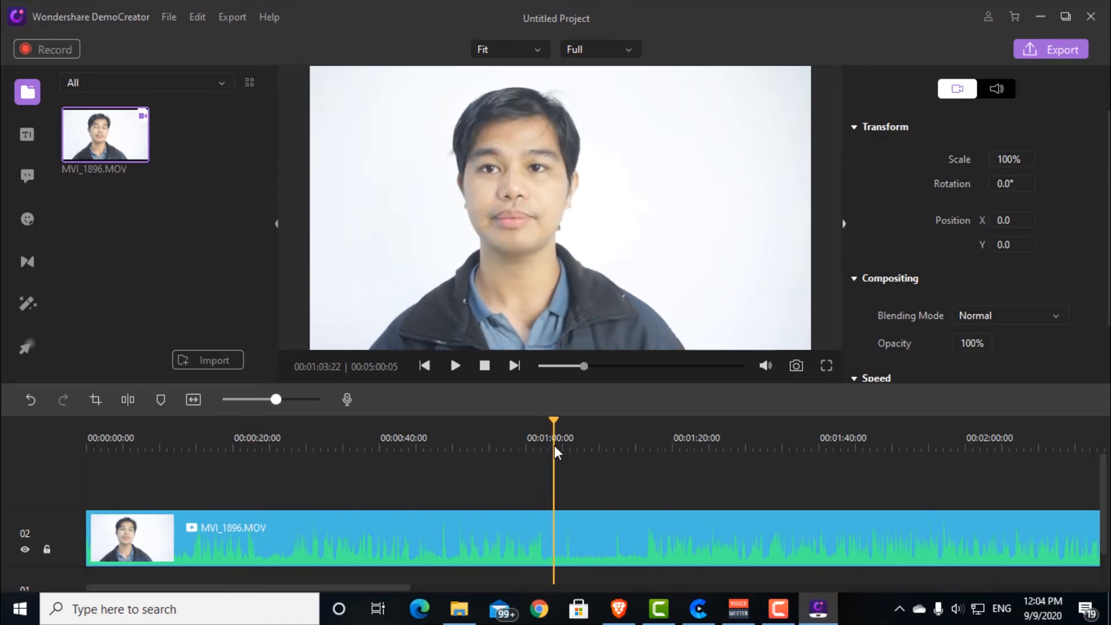
click(128, 400)
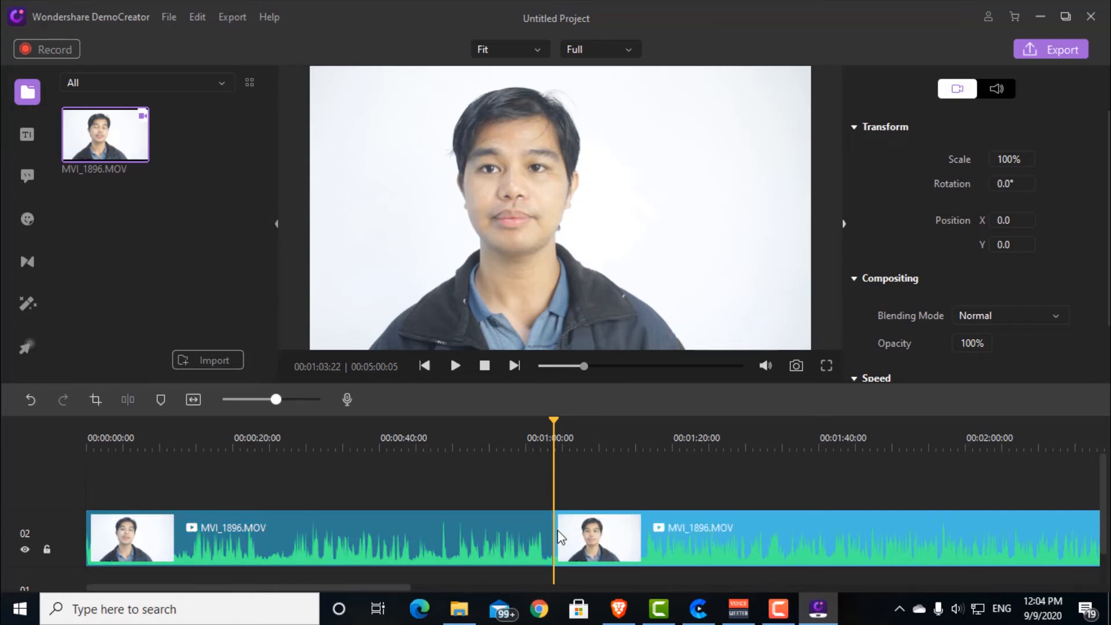
drag(555, 537, 642, 531)
click(596, 535)
key(Delete)
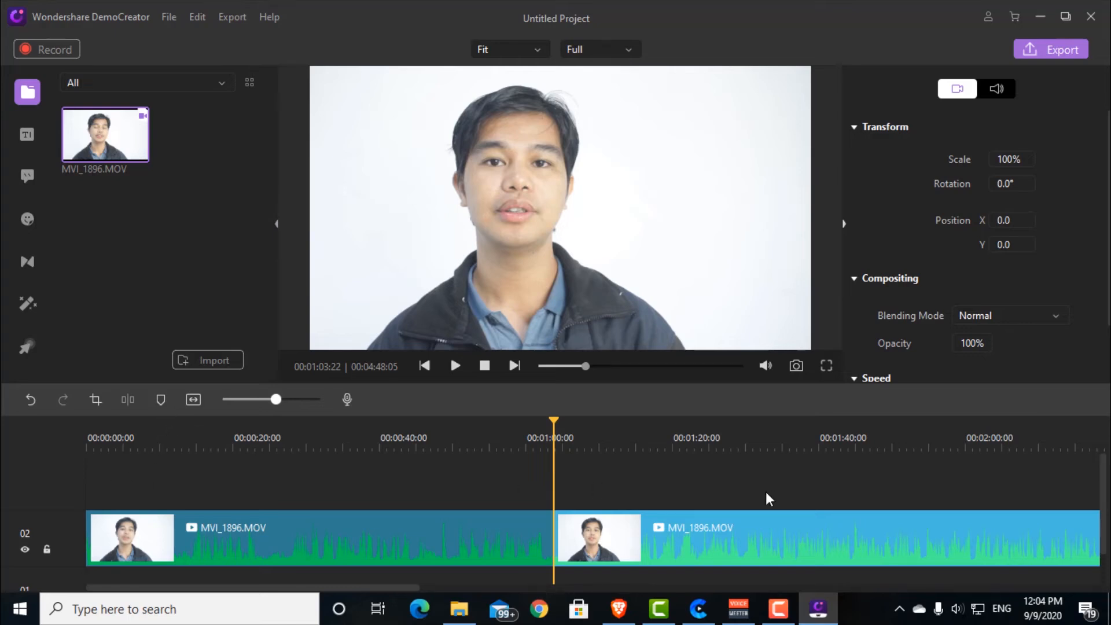
drag(274, 402, 264, 406)
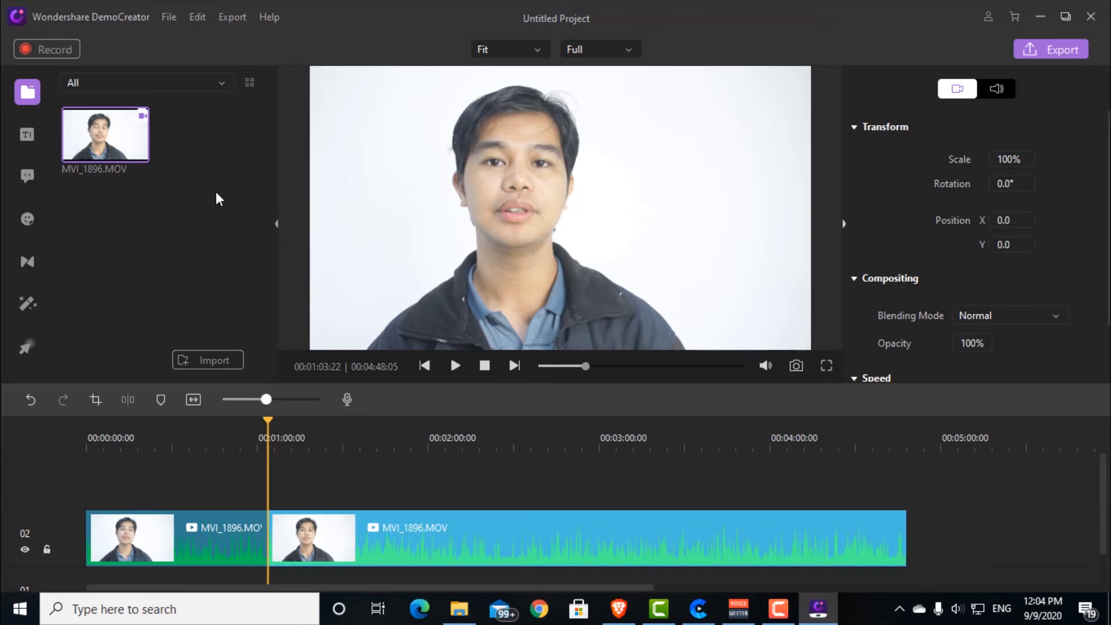
Step: Browse the title templates and add Opener 6 on track 03, above the cut at 00:01:03:22
click(26, 136)
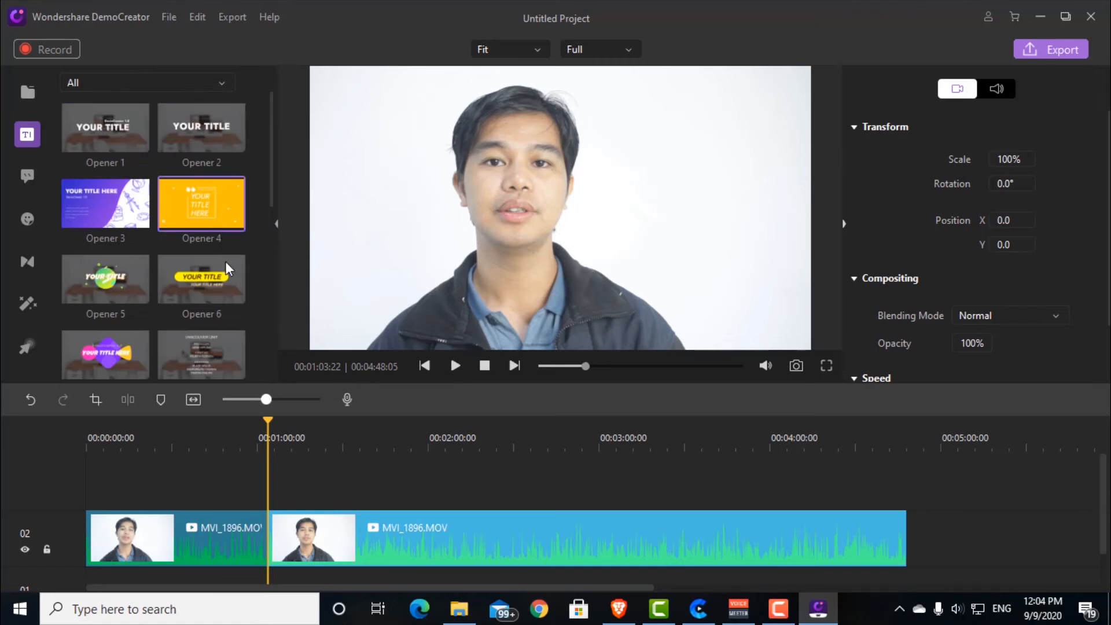
scroll(133, 262, down, 4)
scroll(133, 262, up, 4)
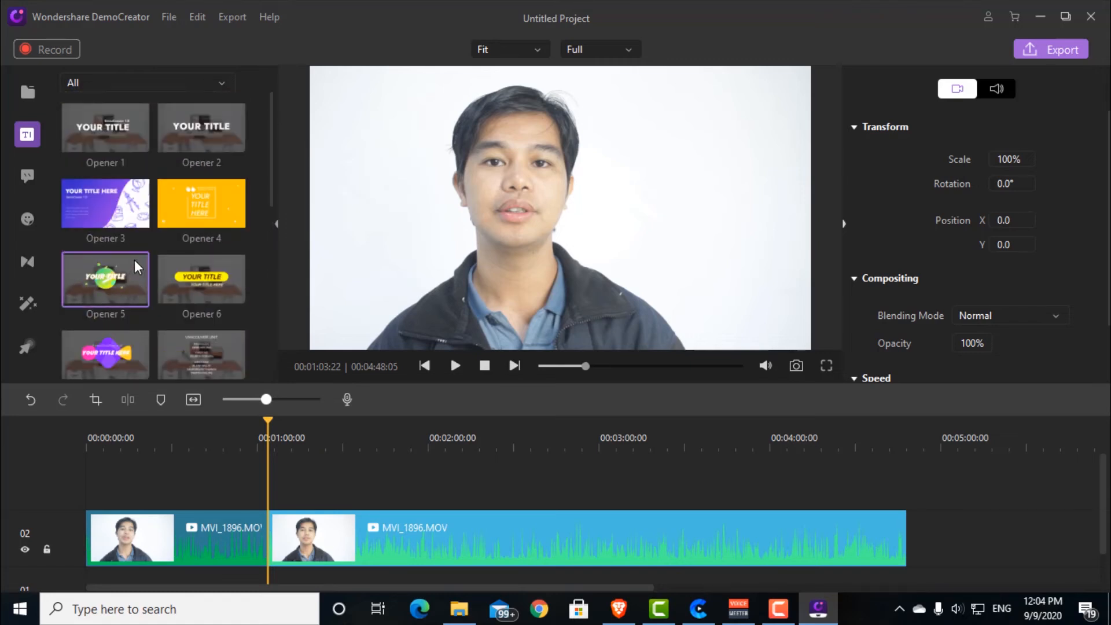
scroll(153, 293, down, 1)
scroll(151, 296, up, 1)
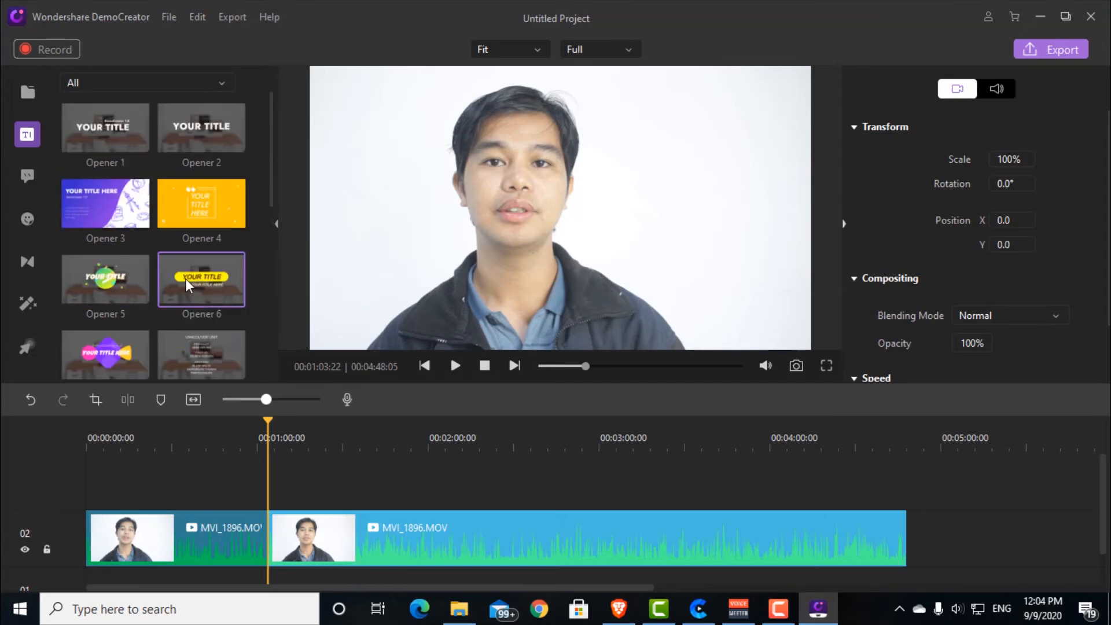
drag(266, 475, 269, 516)
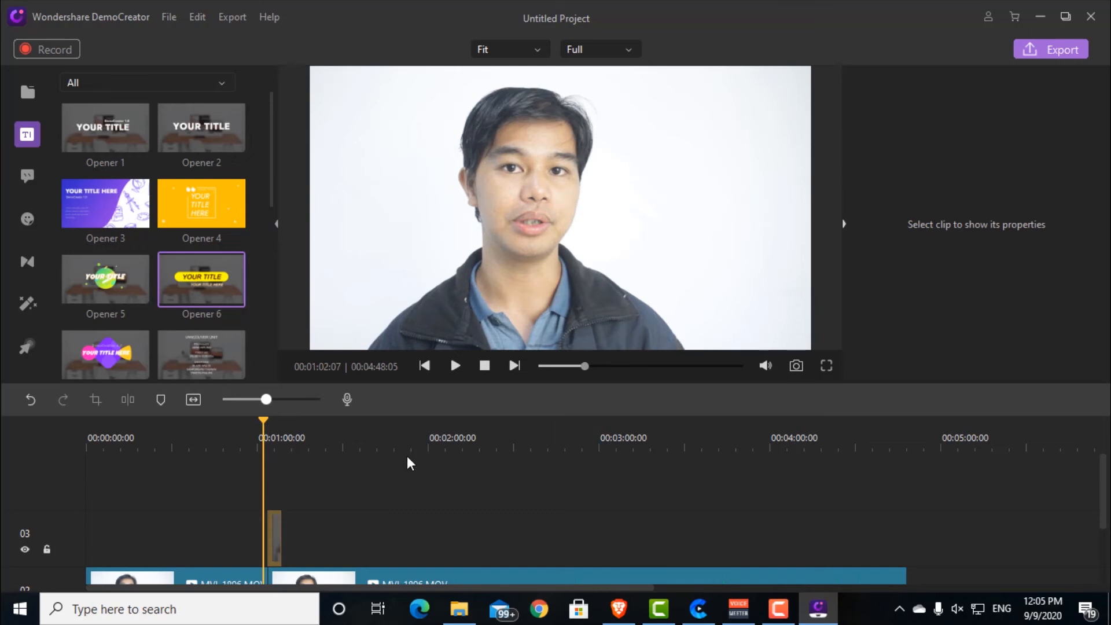
Step: Play the video across the Opener 6 title and pause it to check the animation over the footage
key(space)
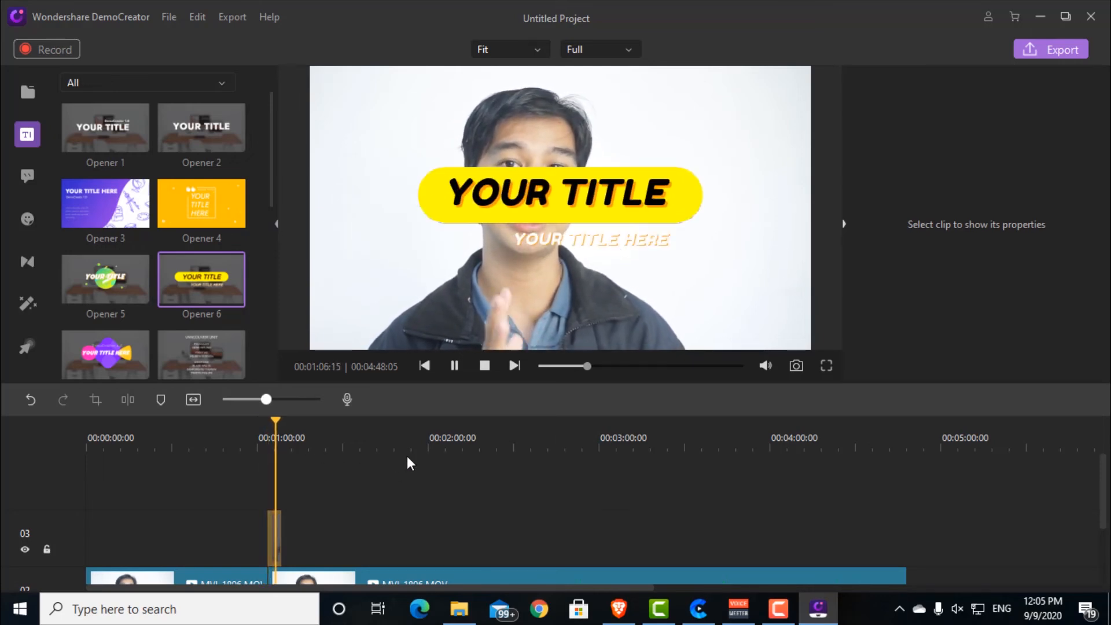
key(space)
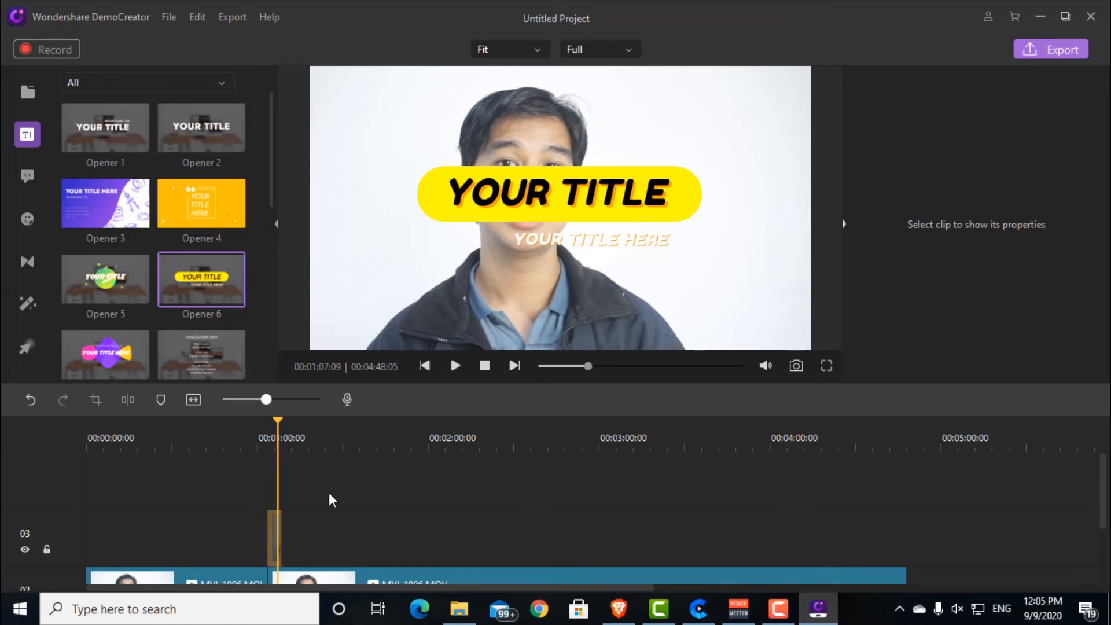
scroll(329, 492, down, 3)
scroll(363, 501, up, 3)
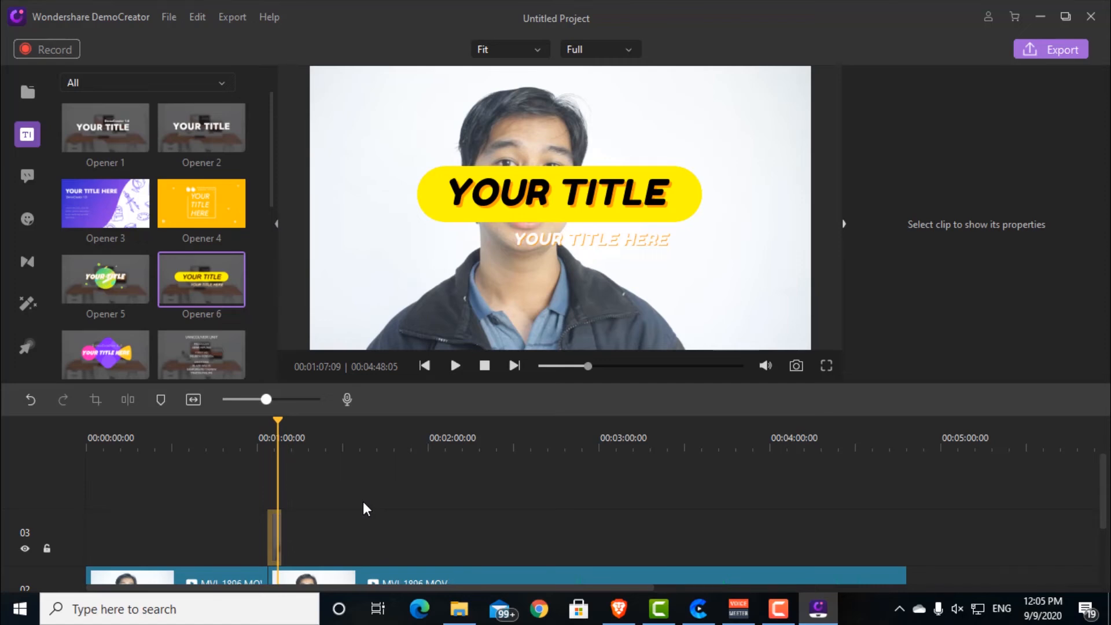
scroll(364, 501, down, 1)
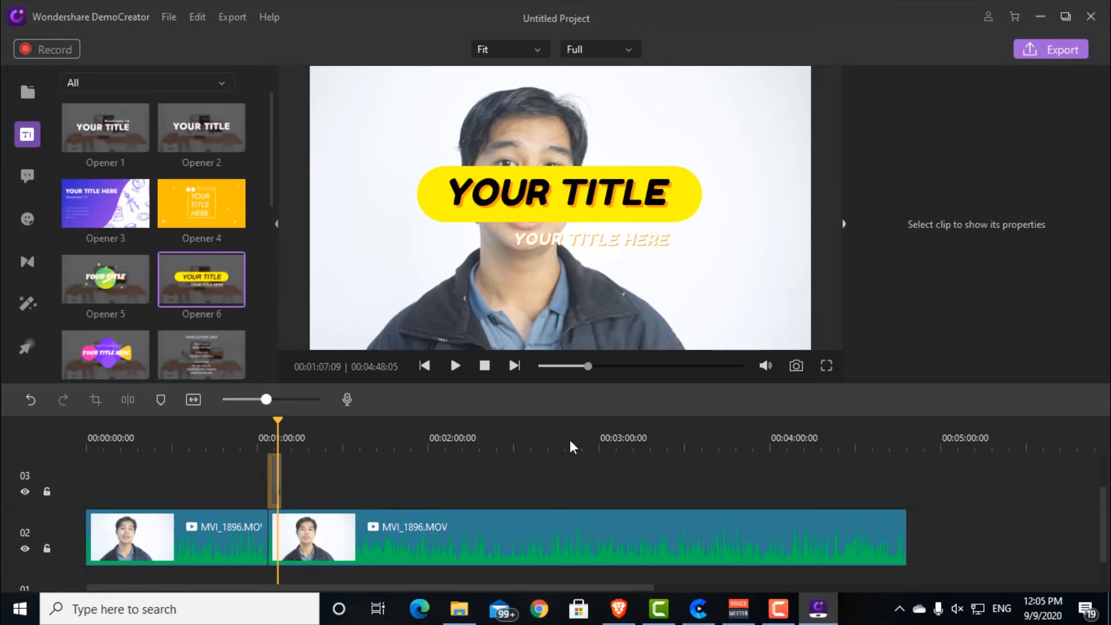
Step: Switch to Camtasia and Create for a brief comparison, return to DemoCreator and view the title at 00:01:05:03
click(659, 608)
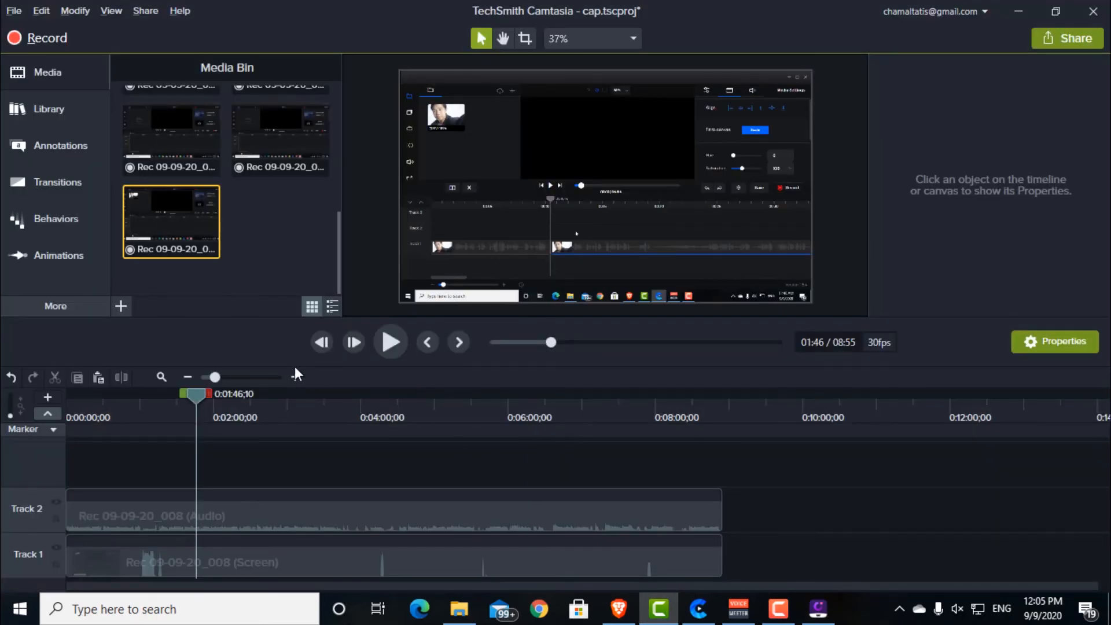
click(699, 608)
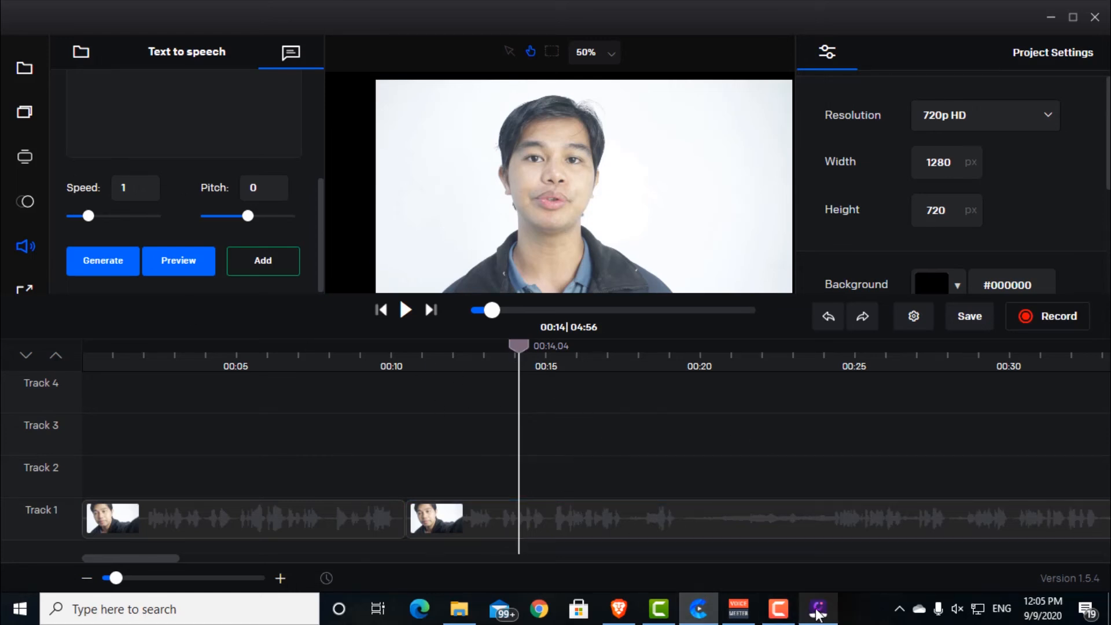
click(818, 611)
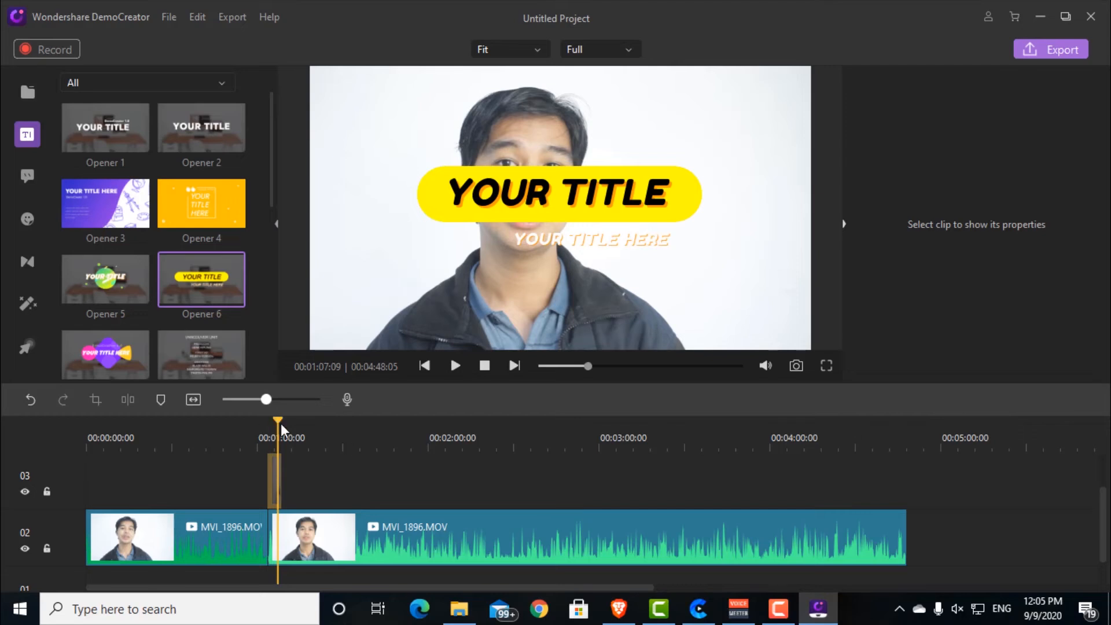
drag(280, 422, 272, 422)
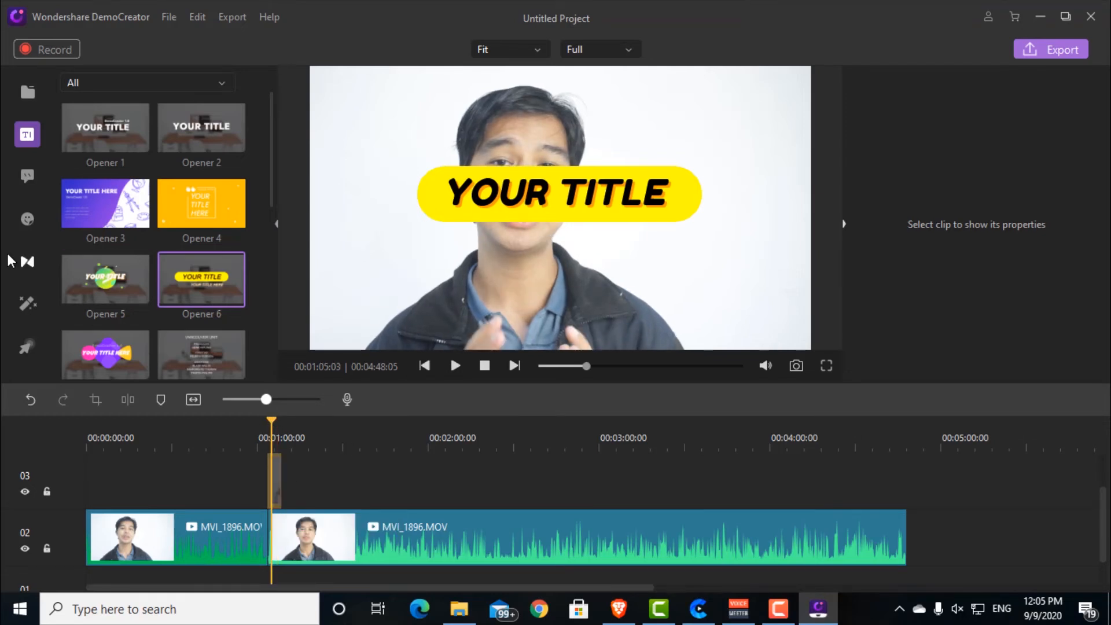
scroll(190, 283, down, 4)
scroll(190, 283, up, 4)
Step: Add the Dialog Box 1 callout on track 03 just after the title, at about 00:01:09:19, and select it in the preview
click(28, 177)
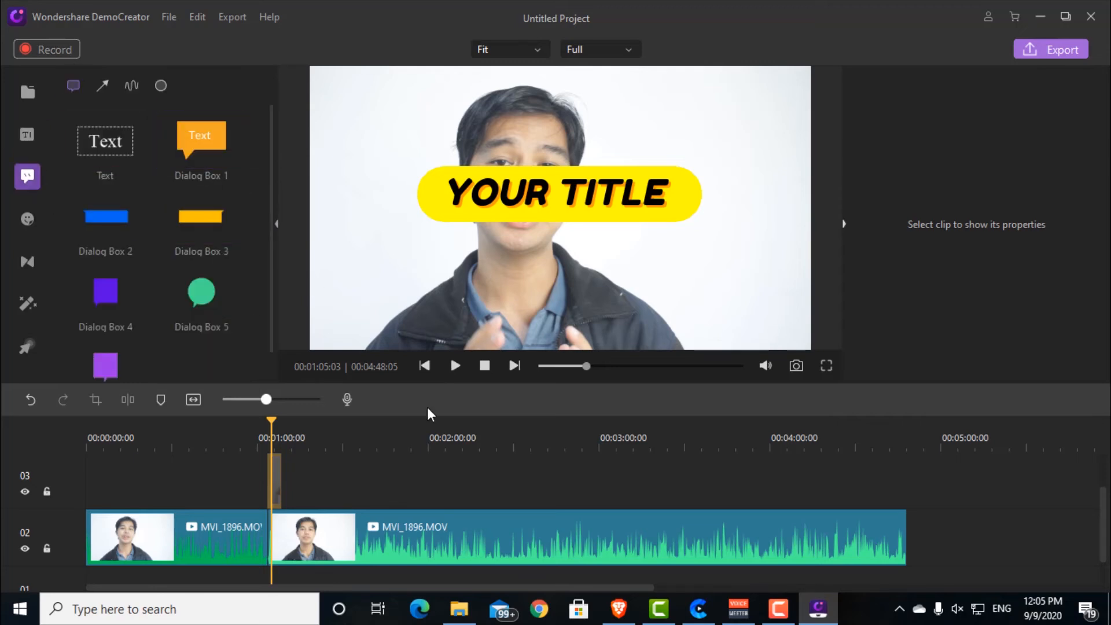
click(315, 400)
click(404, 432)
click(282, 400)
drag(198, 143, 336, 471)
click(532, 228)
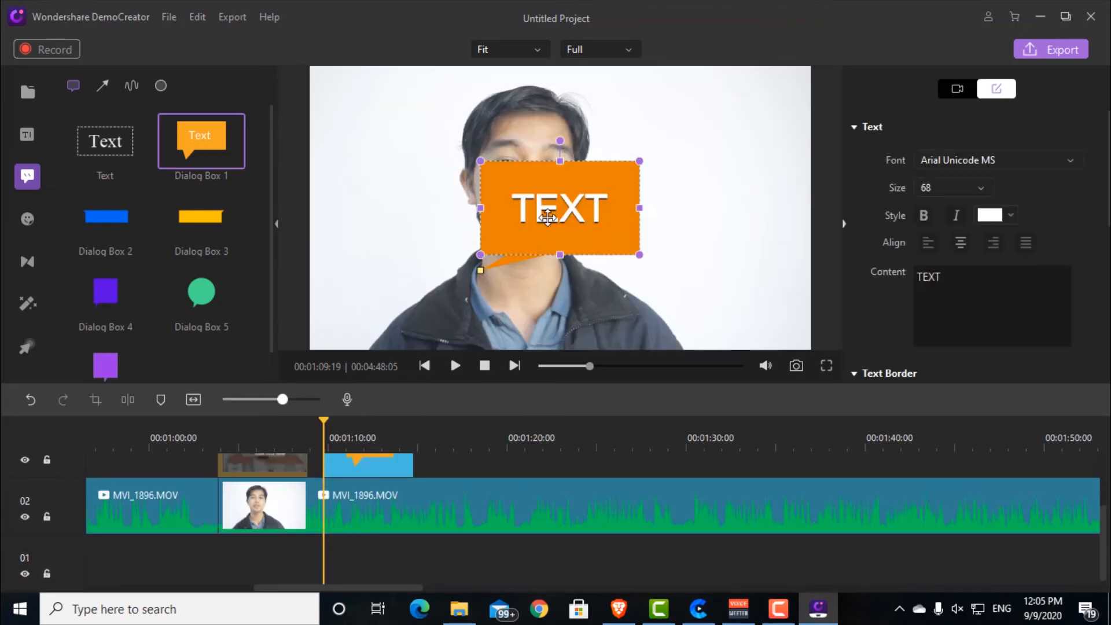
Step: Shrink the orange callout slightly, move it beside the speaker's head and view the frame at 00:01:11:09
mouse_move(478, 162)
mouse_down()
mouse_move(521, 186)
mouse_move(491, 169)
mouse_up()
drag(573, 204, 682, 159)
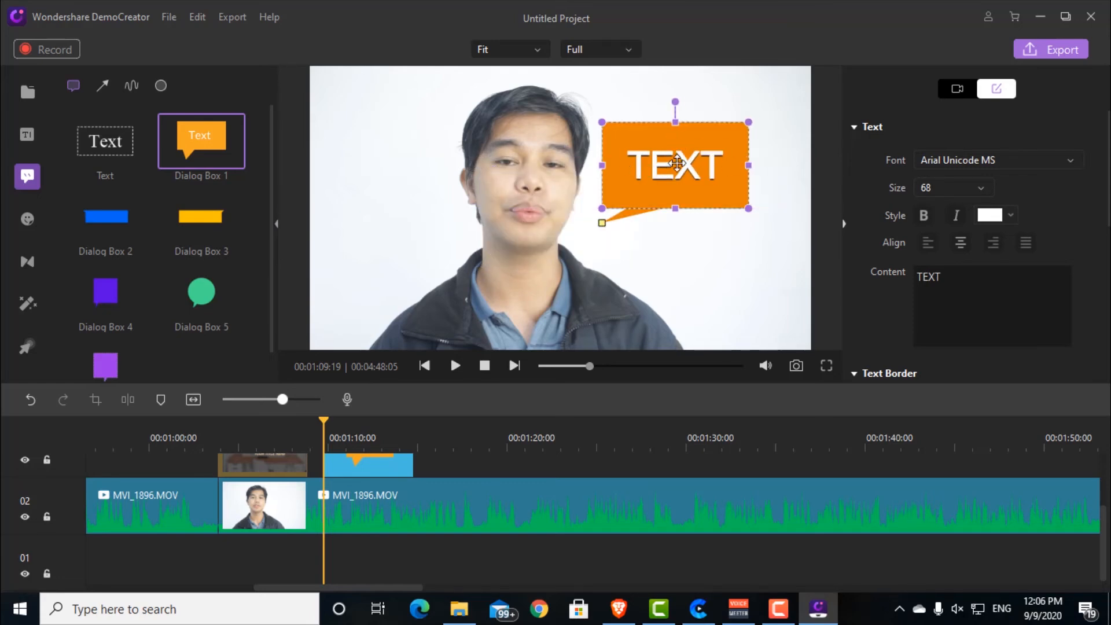
click(352, 438)
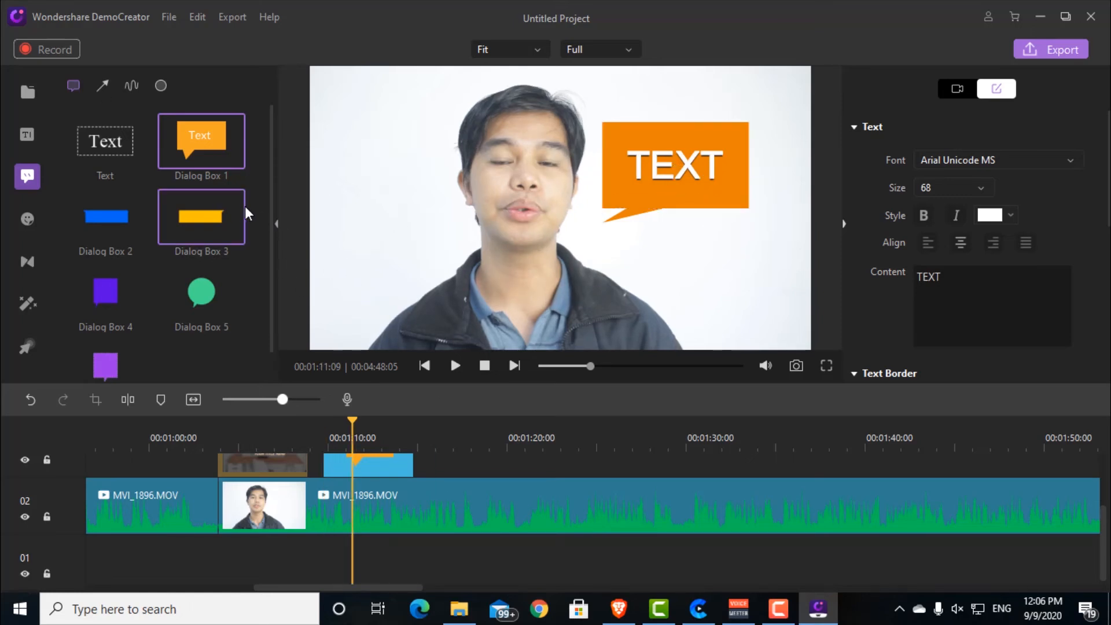
Step: Examine the available arrow, sketch and shape annotations
click(106, 87)
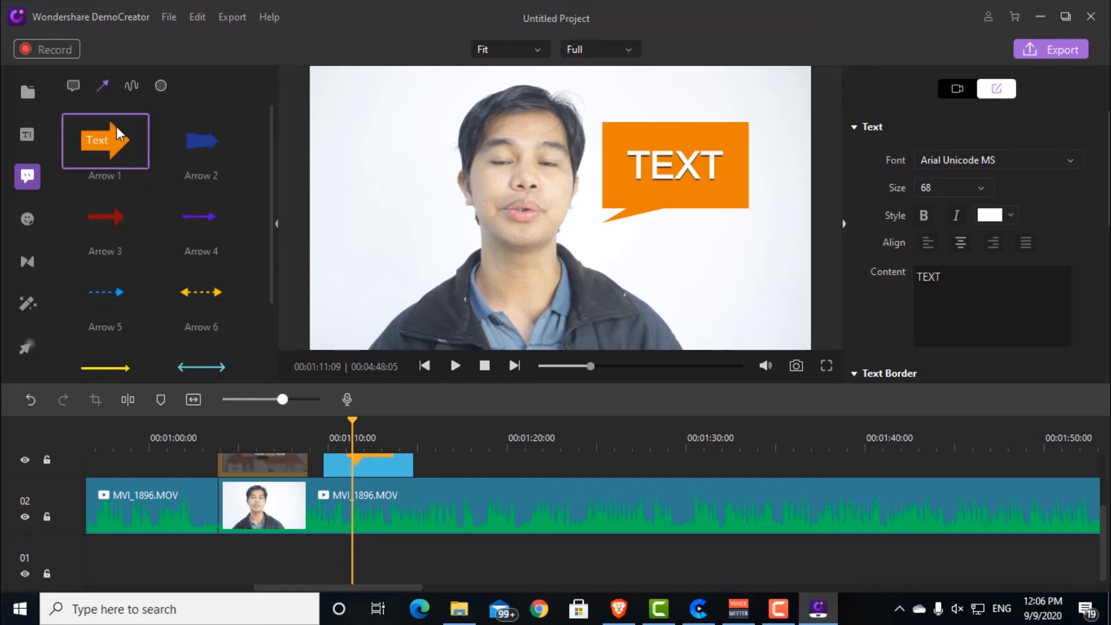
click(131, 85)
scroll(153, 198, down, 1)
scroll(152, 198, up, 1)
scroll(153, 198, down, 2)
scroll(158, 172, up, 2)
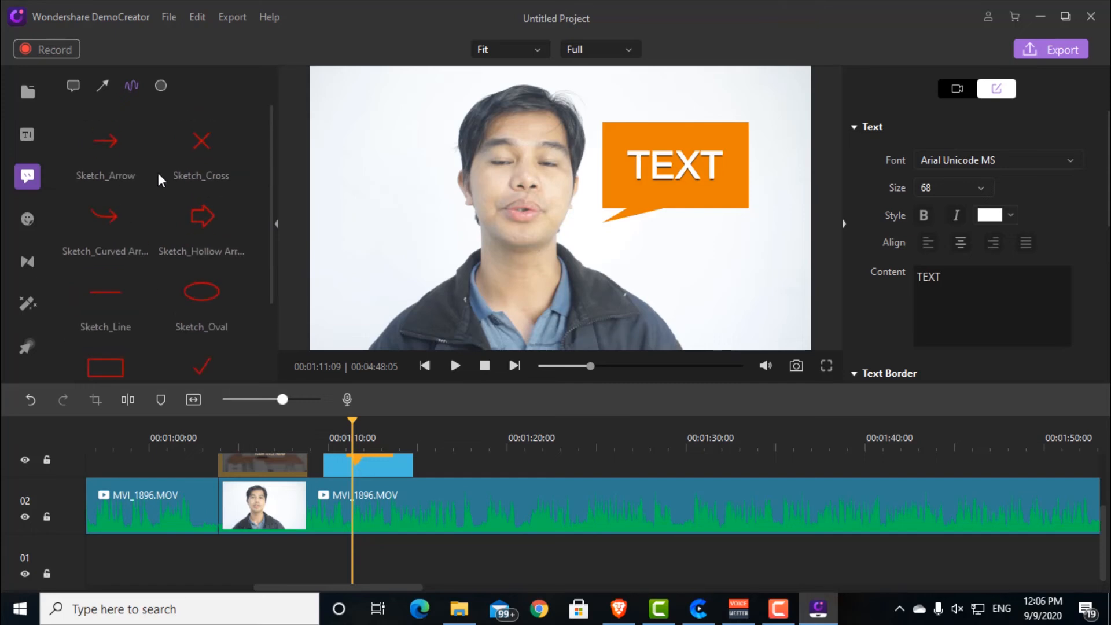
click(160, 85)
scroll(154, 209, down, 2)
scroll(153, 204, down, 1)
scroll(153, 204, up, 3)
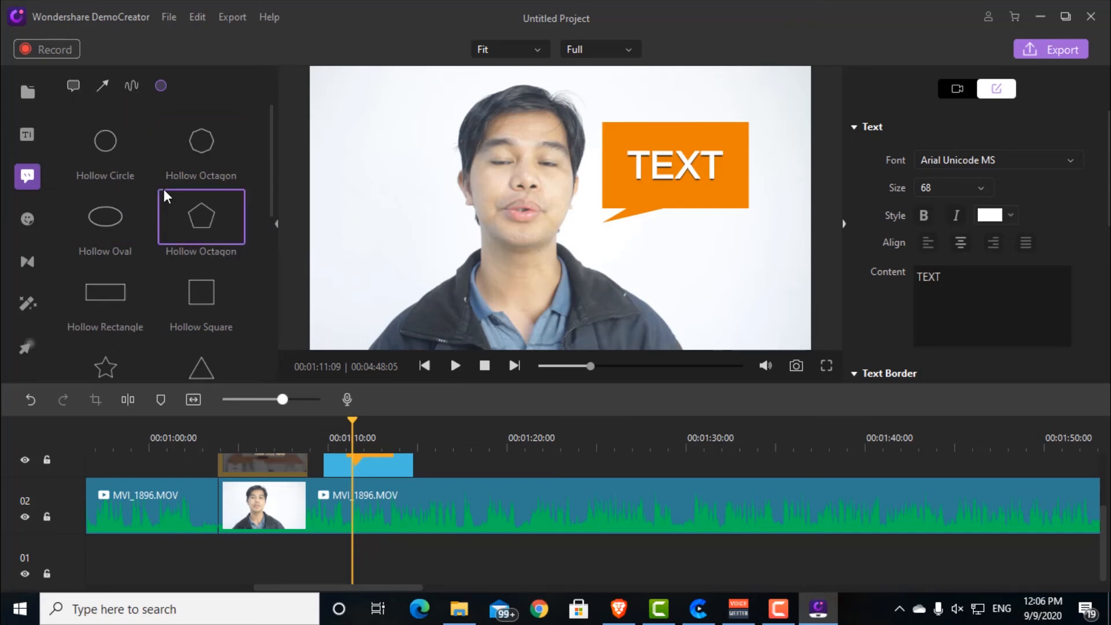
scroll(170, 196, down, 1)
scroll(171, 195, up, 1)
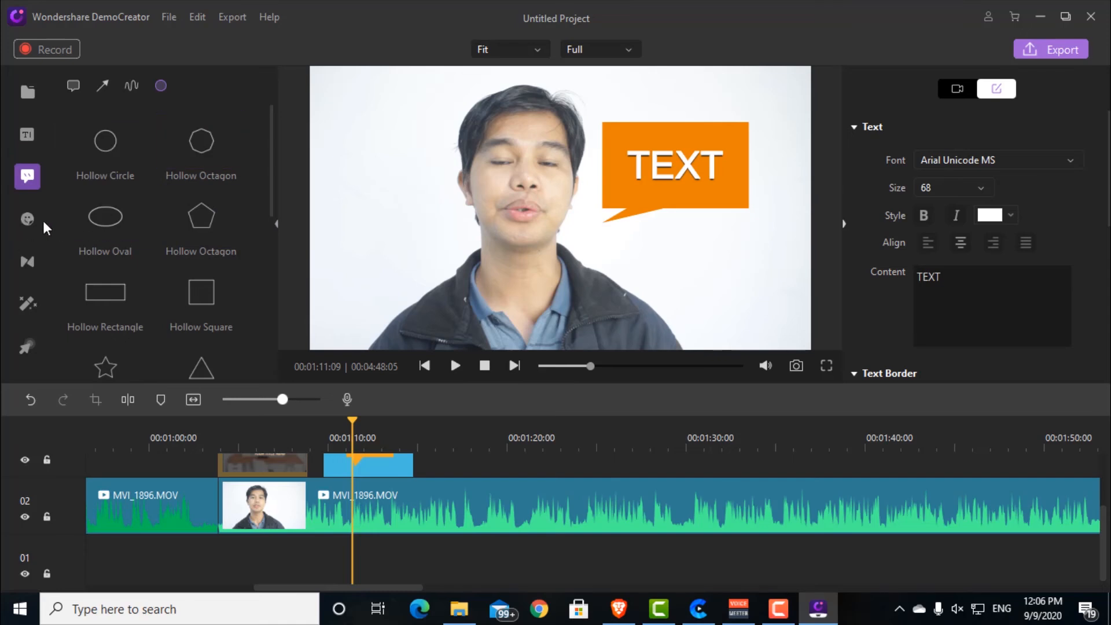
Step: Browse the animated stickers and add Handclap on track 03 at 00:01:17:15
click(28, 219)
scroll(156, 214, down, 1)
scroll(165, 269, up, 1)
scroll(165, 263, down, 2)
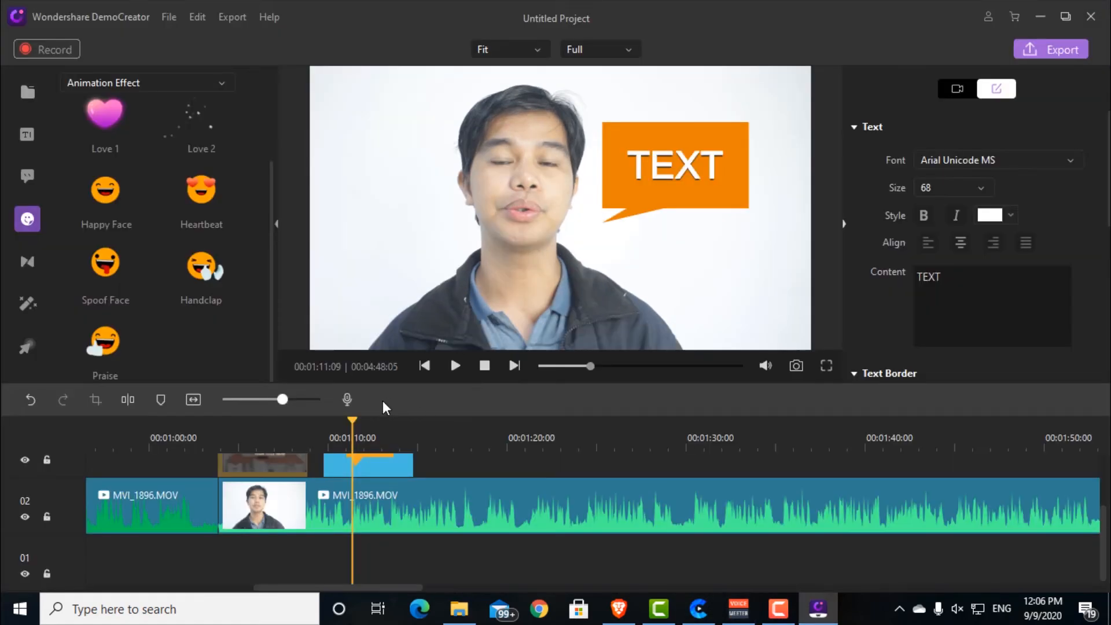
drag(351, 422, 464, 418)
drag(207, 265, 469, 479)
Step: Enlarge the Handclap sticker to 51% scale and place it beside the speaker's head at X 141.7, Y 14.0
click(541, 200)
drag(568, 213, 656, 213)
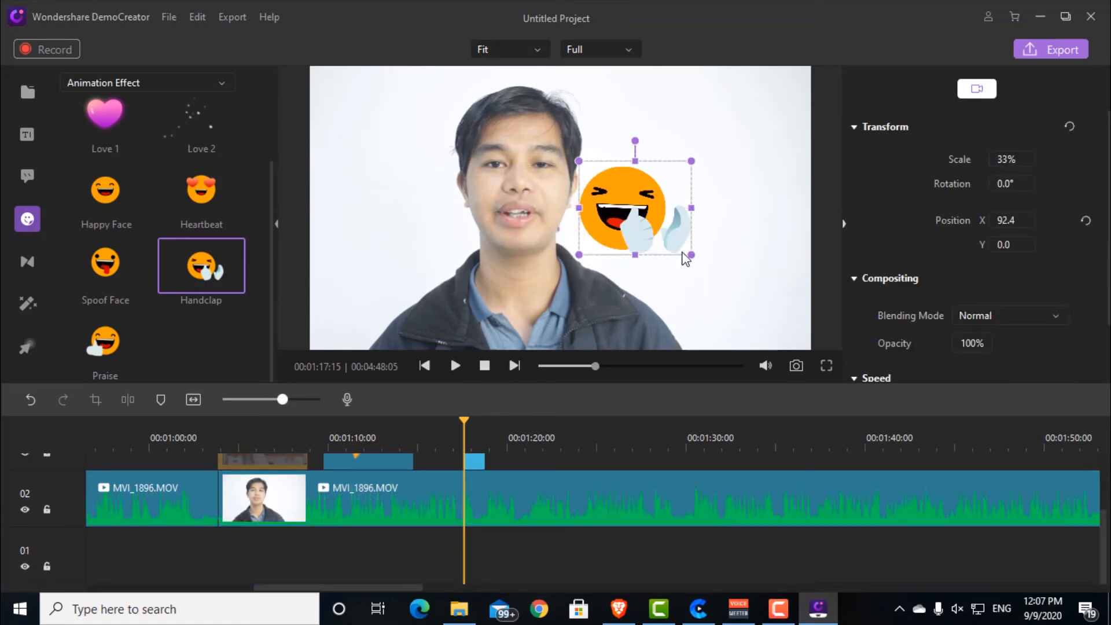
drag(692, 256, 754, 306)
drag(639, 236, 649, 198)
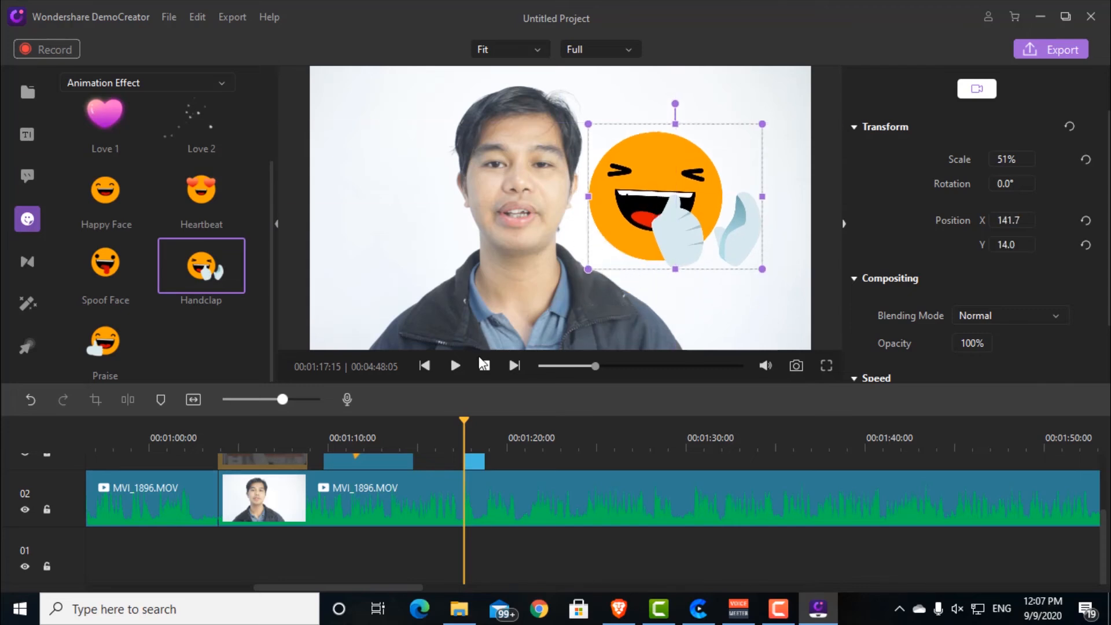
Step: Play the Handclap sticker section briefly, pause it and go back to the frame at 00:01:18:01
click(456, 365)
click(455, 366)
drag(492, 418, 474, 425)
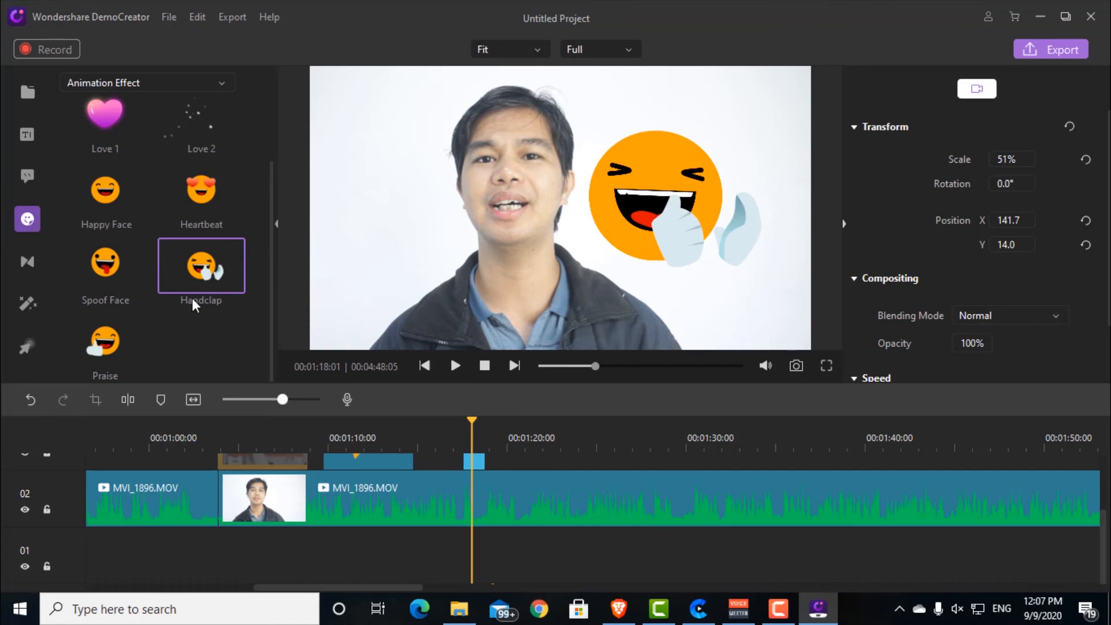
Step: Look through the transitions library, then switch to Create for comparison
click(27, 262)
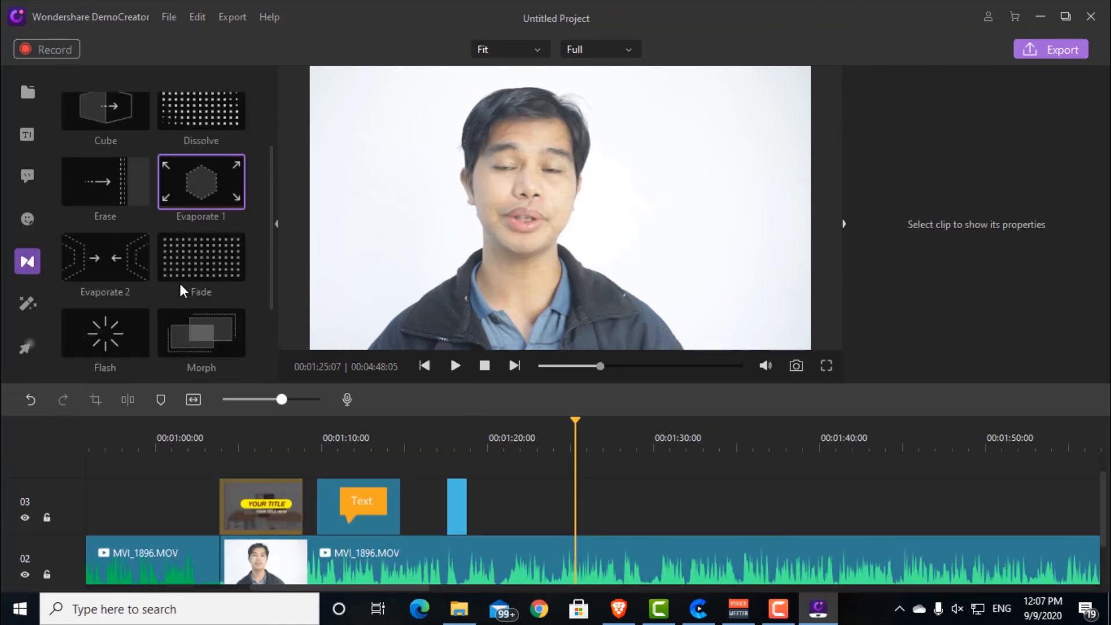
scroll(179, 283, down, 2)
scroll(179, 284, up, 3)
scroll(193, 293, down, 2)
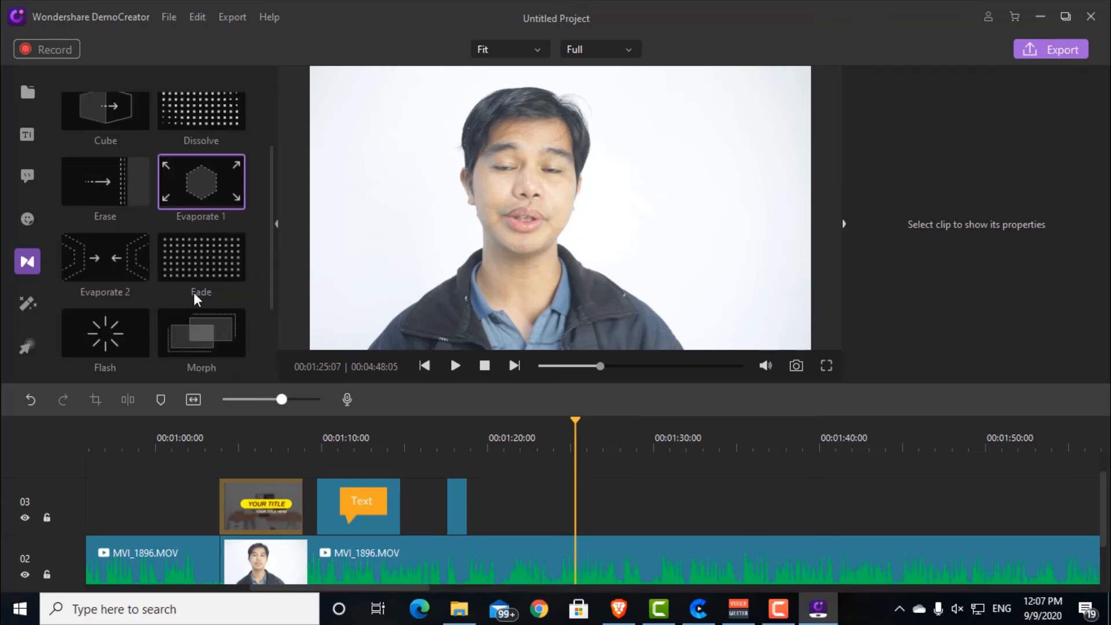
scroll(193, 293, up, 3)
scroll(193, 285, up, 1)
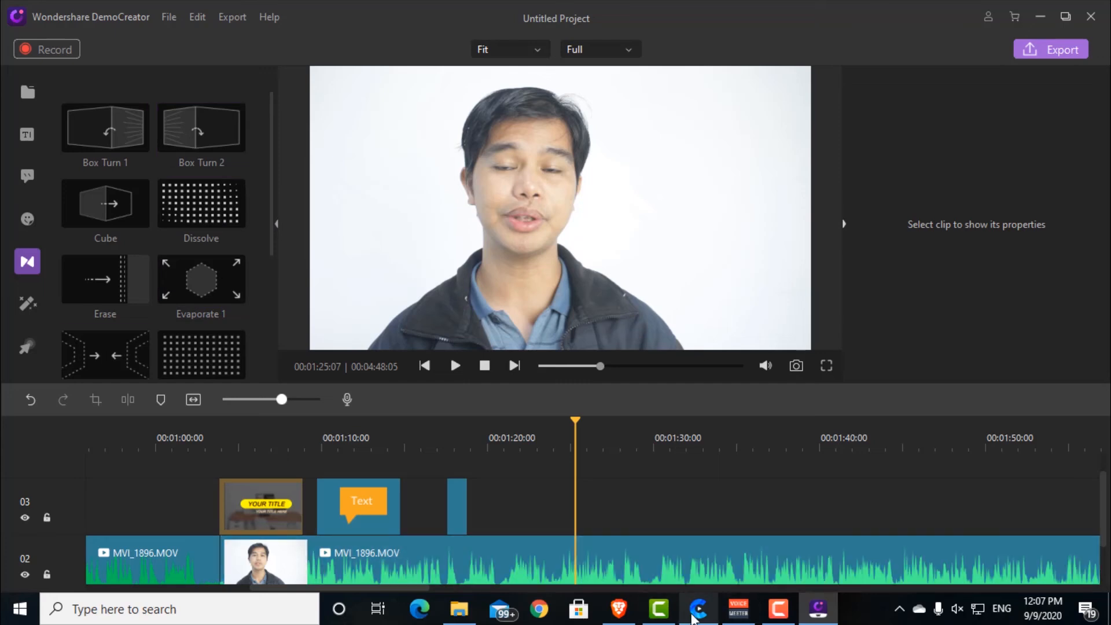
click(694, 618)
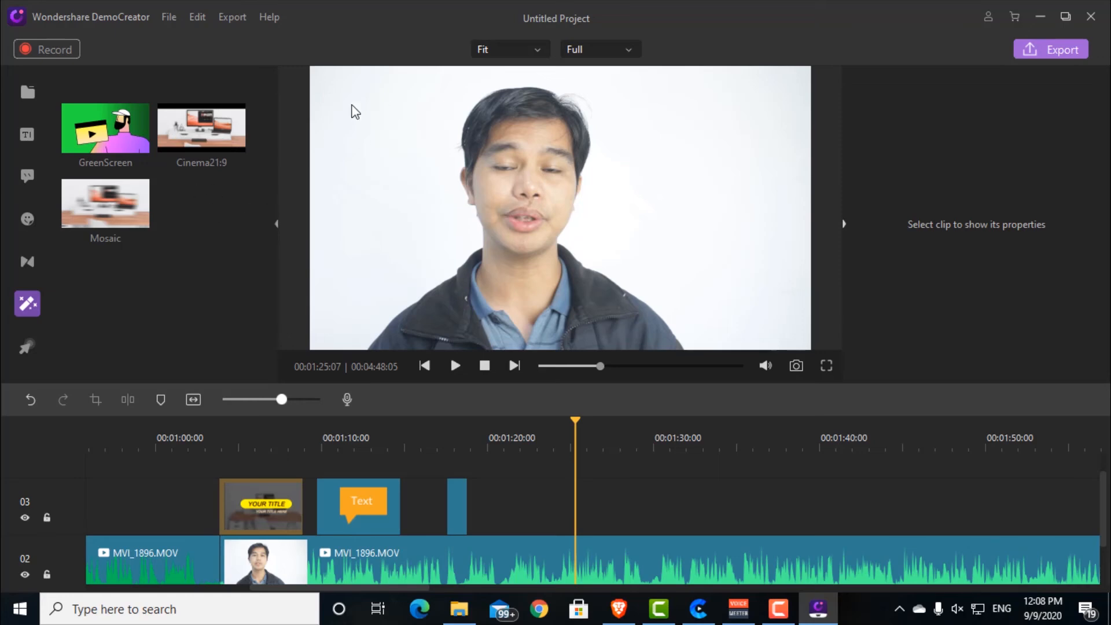
Step: In DemoCreator, examine the video effects and cursor effects, then return to the media library
click(179, 122)
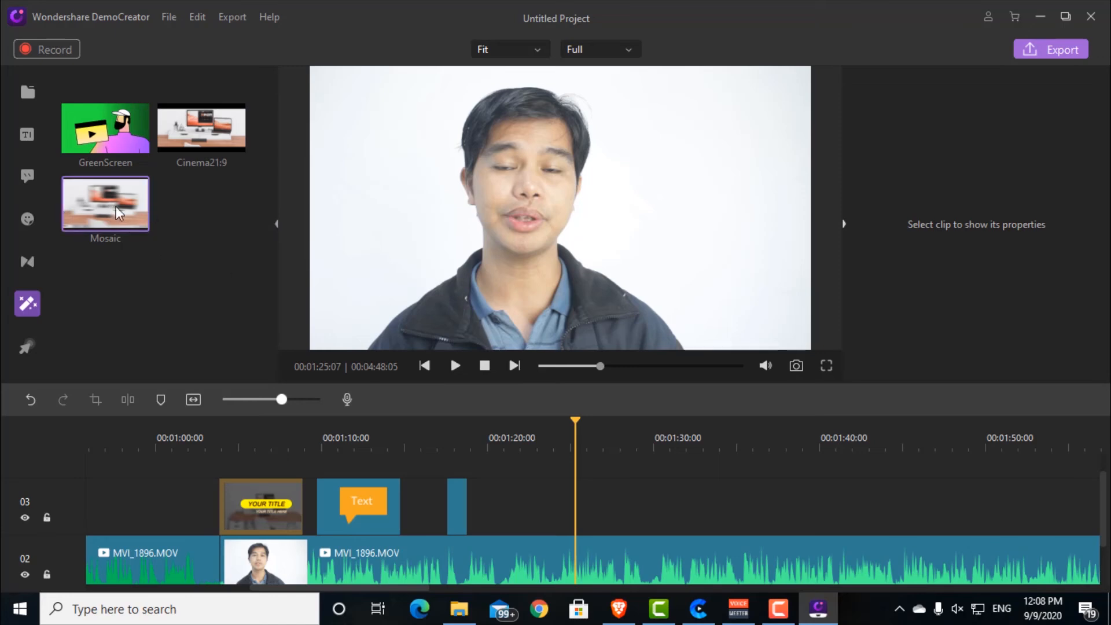
click(20, 346)
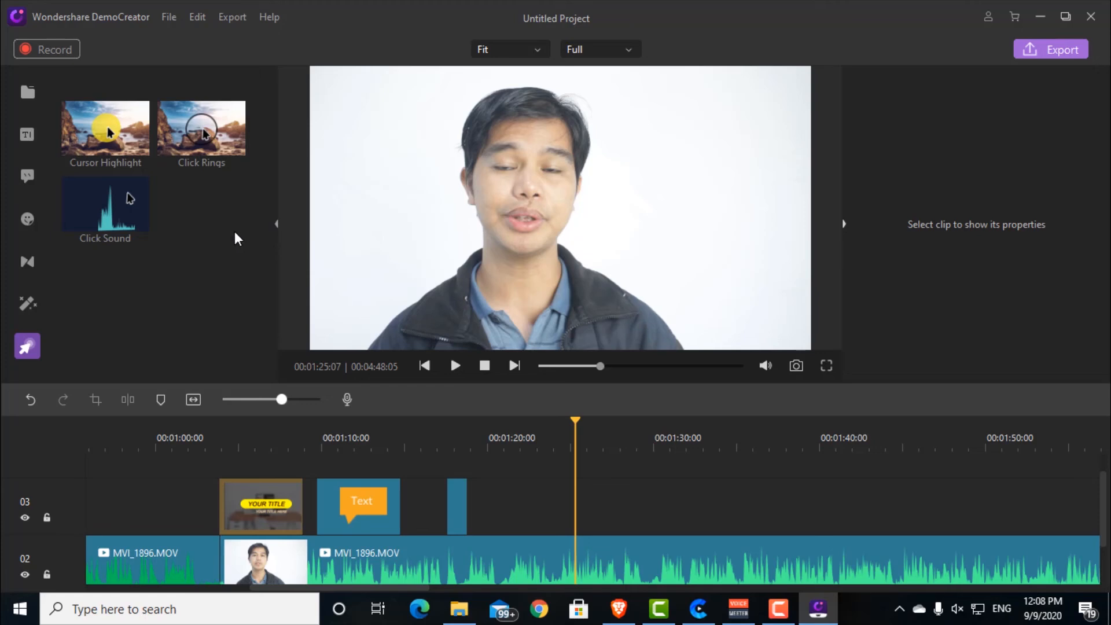
click(27, 94)
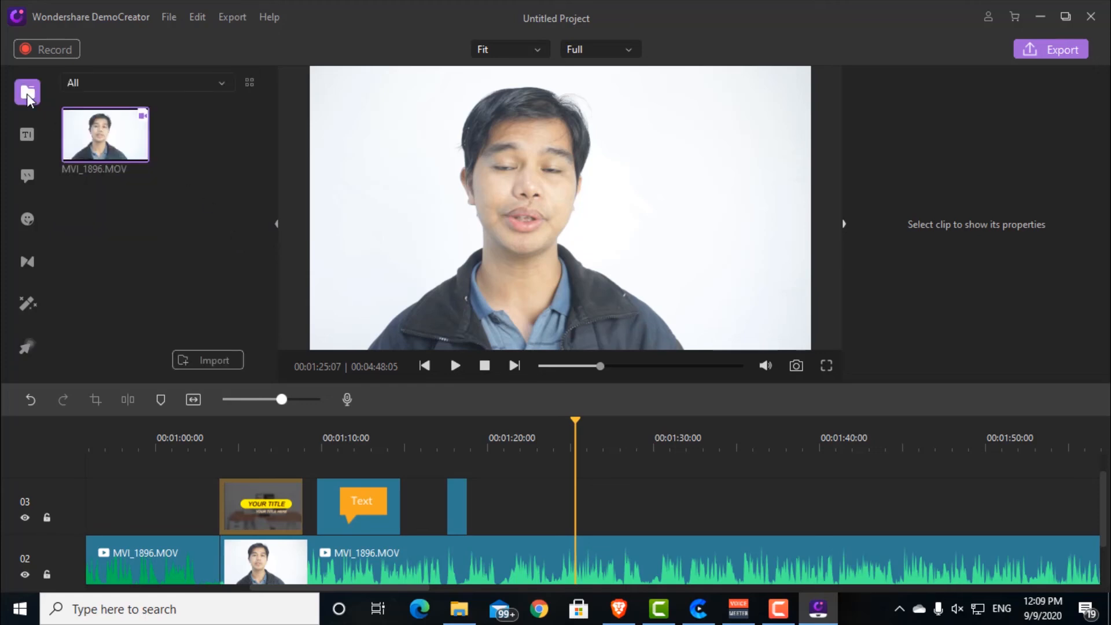
click(226, 181)
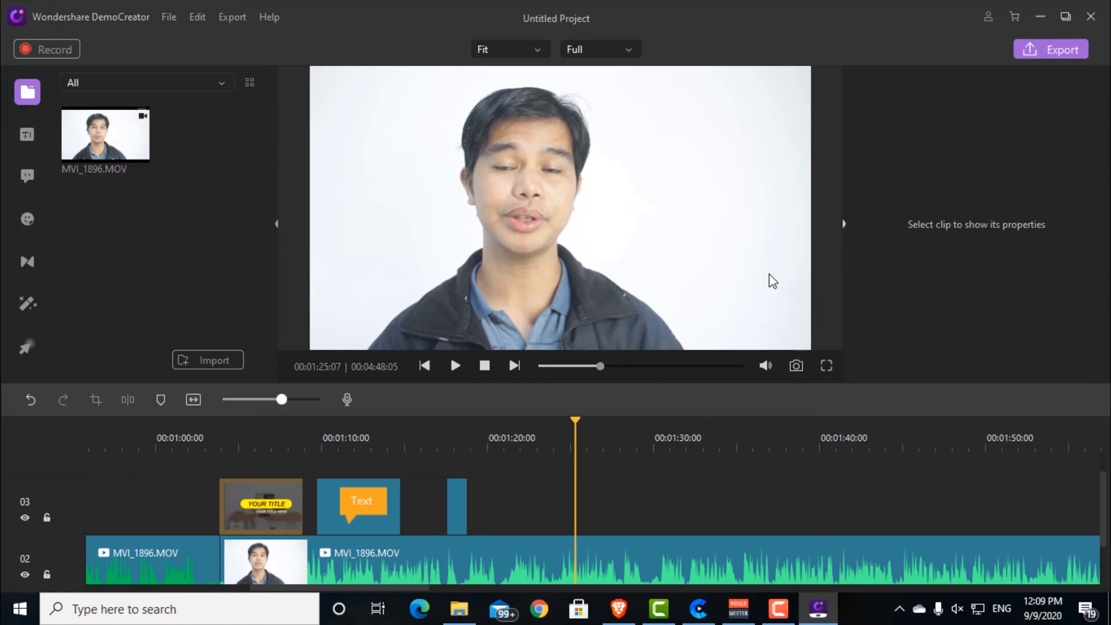
Step: Switch to the Brave browser and review the prices of DemoCreator's individual plans for Windows
click(630, 615)
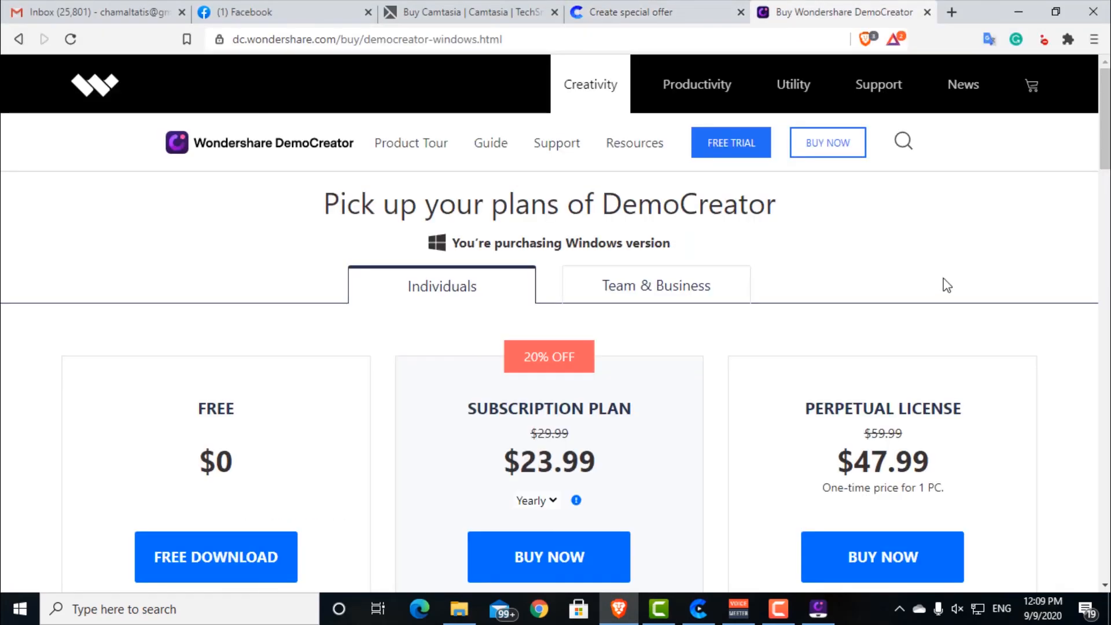
scroll(947, 285, down, 2)
scroll(943, 283, up, 2)
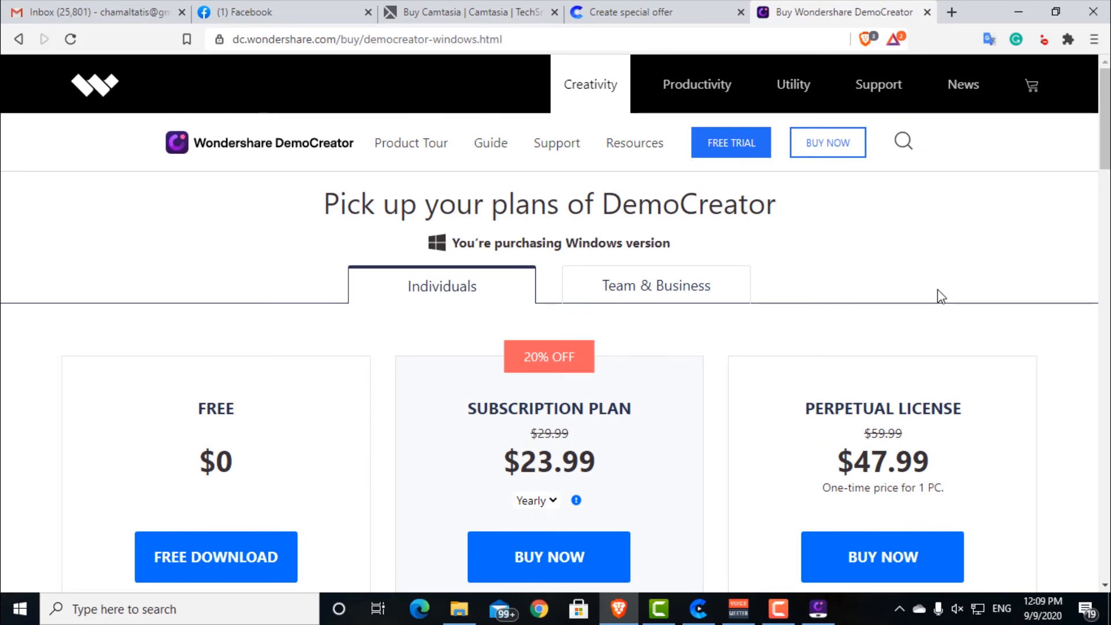
scroll(937, 292, down, 3)
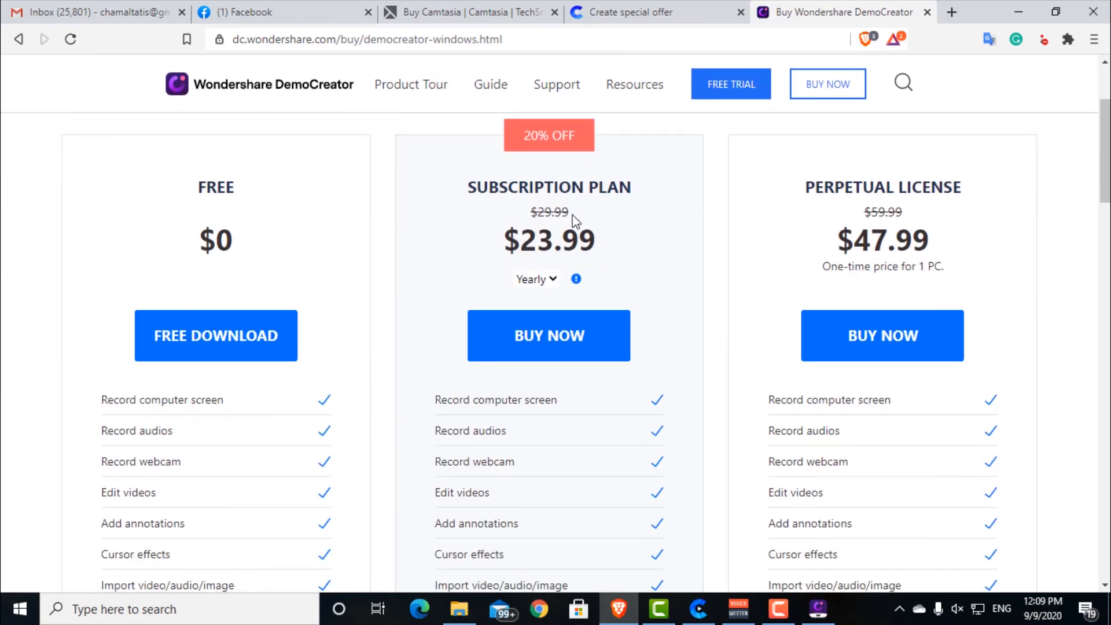
scroll(731, 246, up, 3)
scroll(730, 247, down, 2)
scroll(732, 253, up, 2)
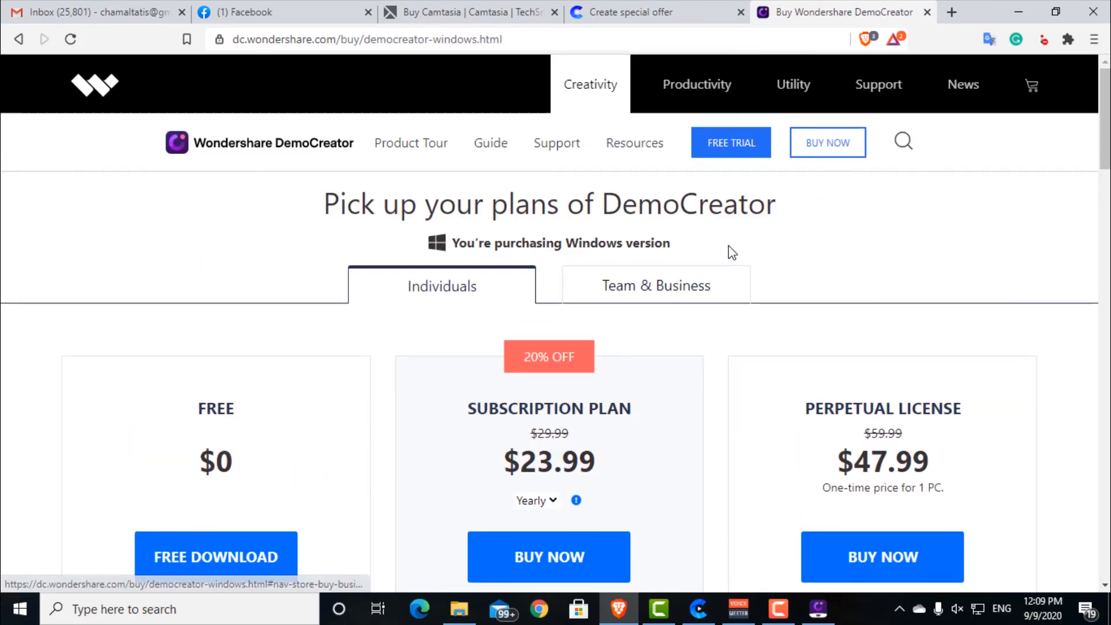
scroll(730, 253, down, 3)
scroll(726, 253, up, 1)
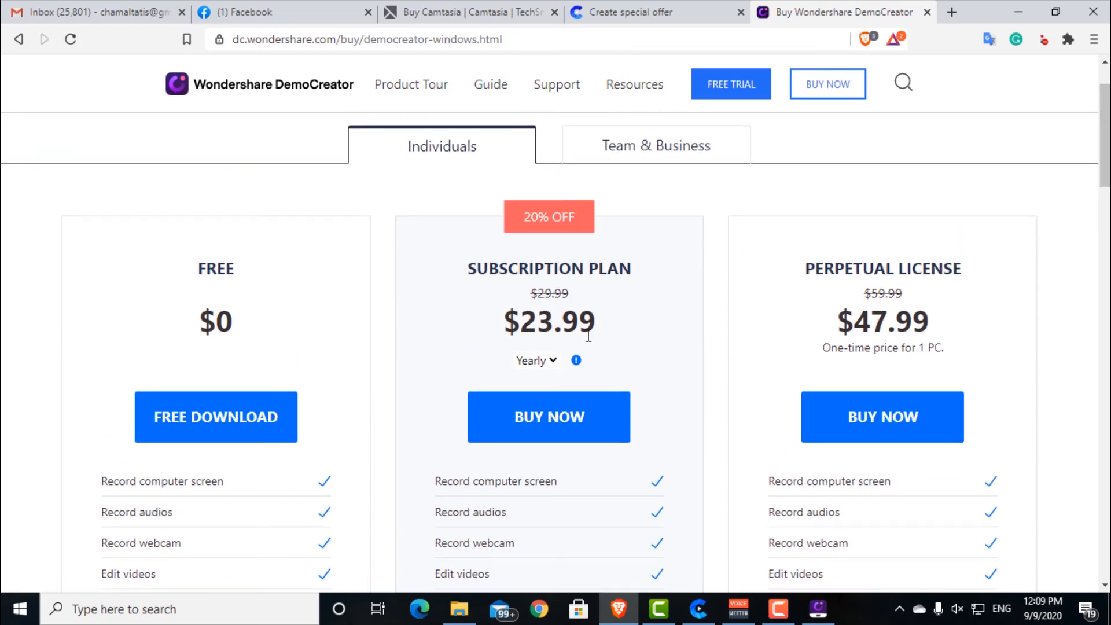
Step: Compare the feature lists of DemoCreator's free, subscription and perpetual license plans
scroll(648, 332, down, 3)
scroll(650, 335, up, 3)
scroll(649, 335, down, 7)
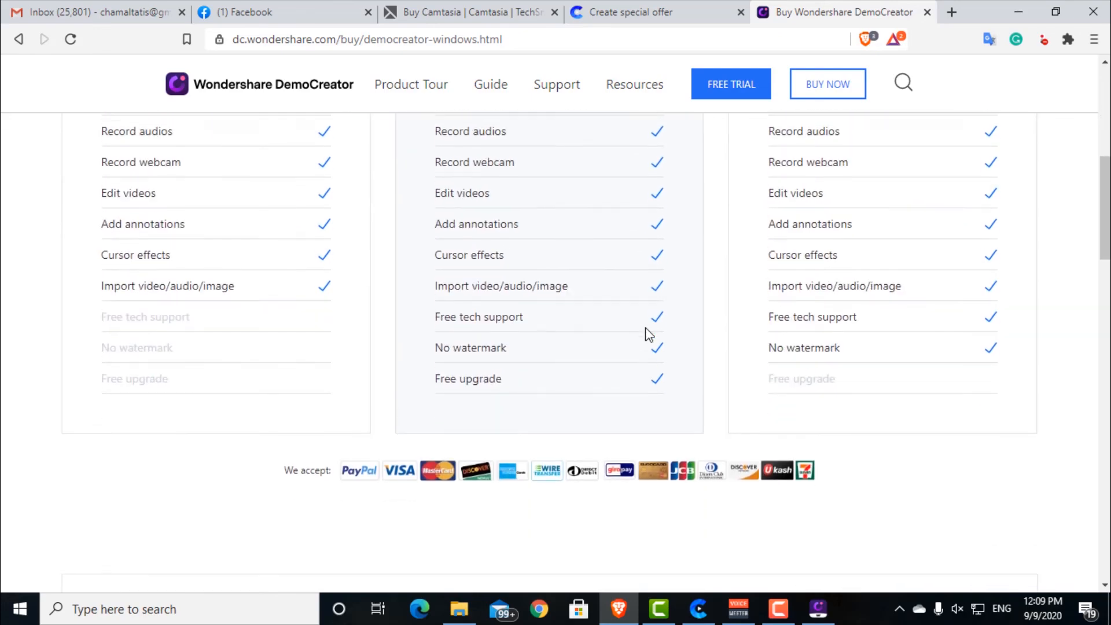
scroll(649, 334, up, 7)
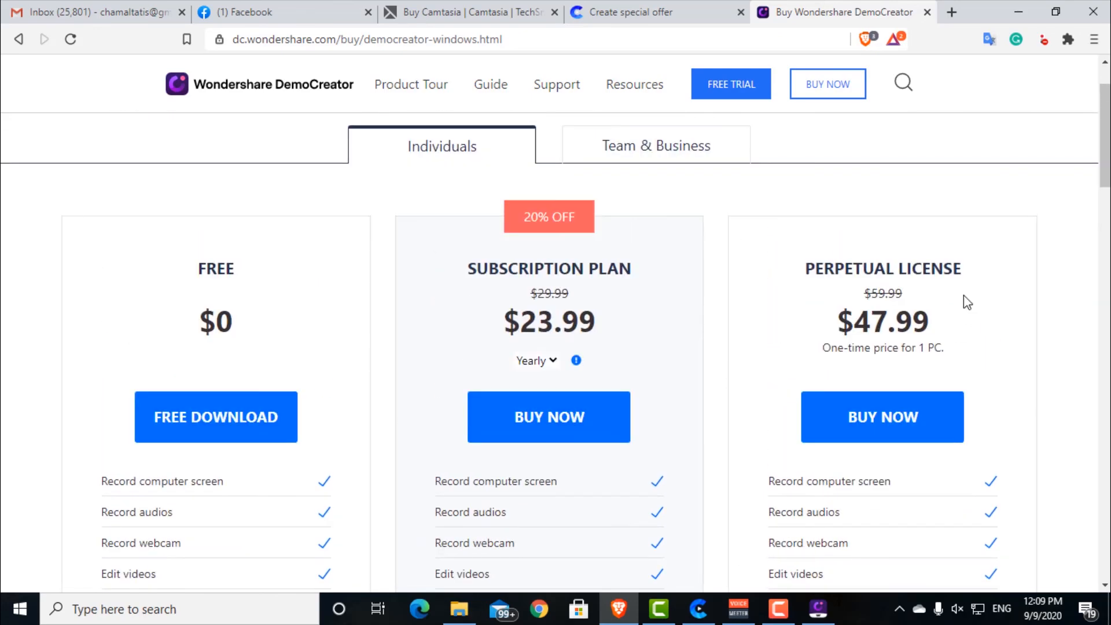
scroll(977, 312, down, 2)
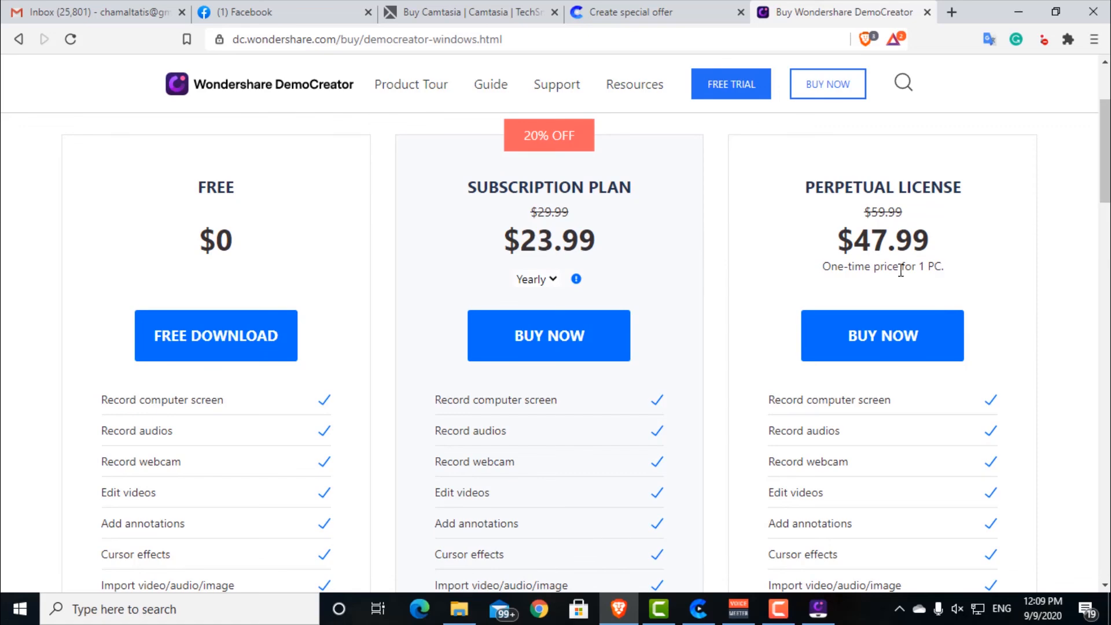
scroll(993, 275, down, 2)
scroll(993, 277, up, 2)
scroll(993, 278, down, 3)
scroll(521, 278, up, 4)
scroll(523, 275, down, 4)
scroll(551, 269, up, 2)
scroll(556, 274, down, 8)
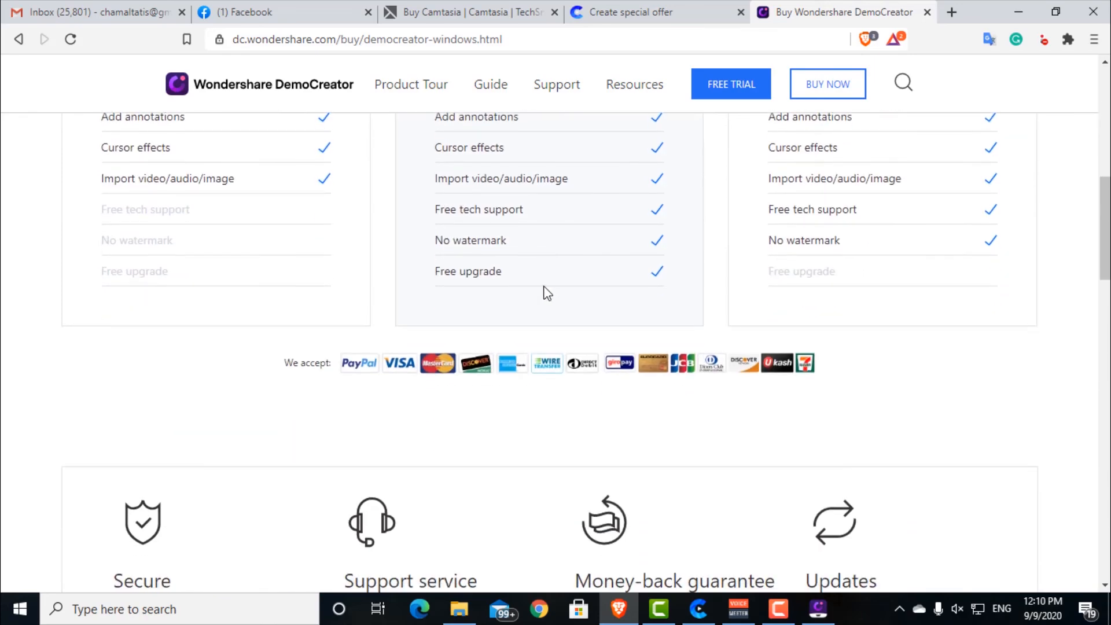
scroll(608, 272, up, 10)
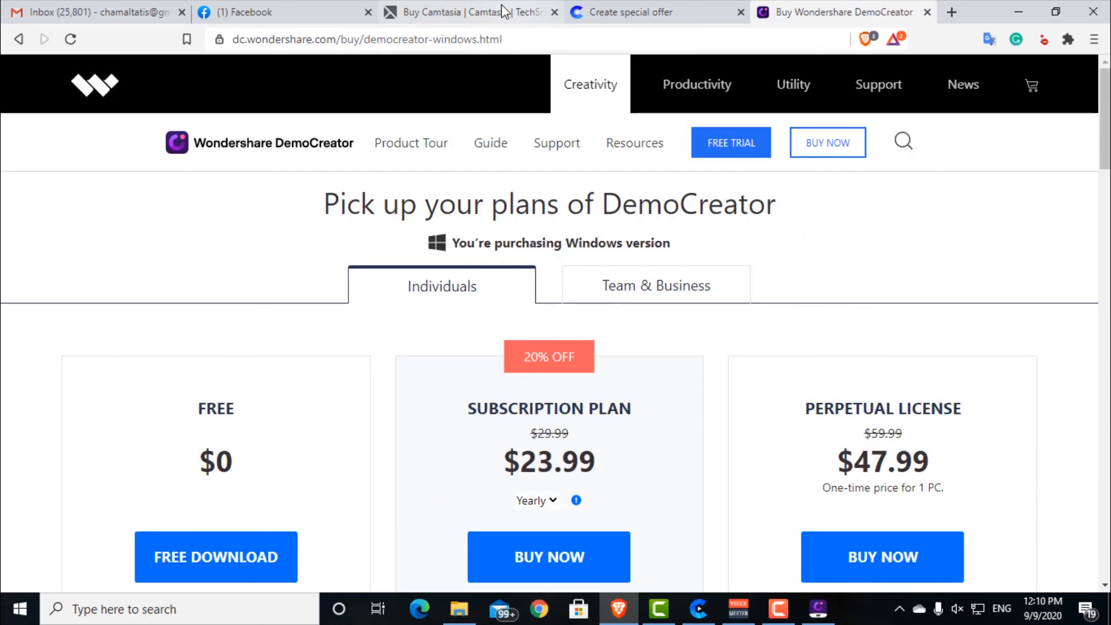
Step: Go to the TechSmith store page and check the Camtasia 2020 price and license details
click(497, 9)
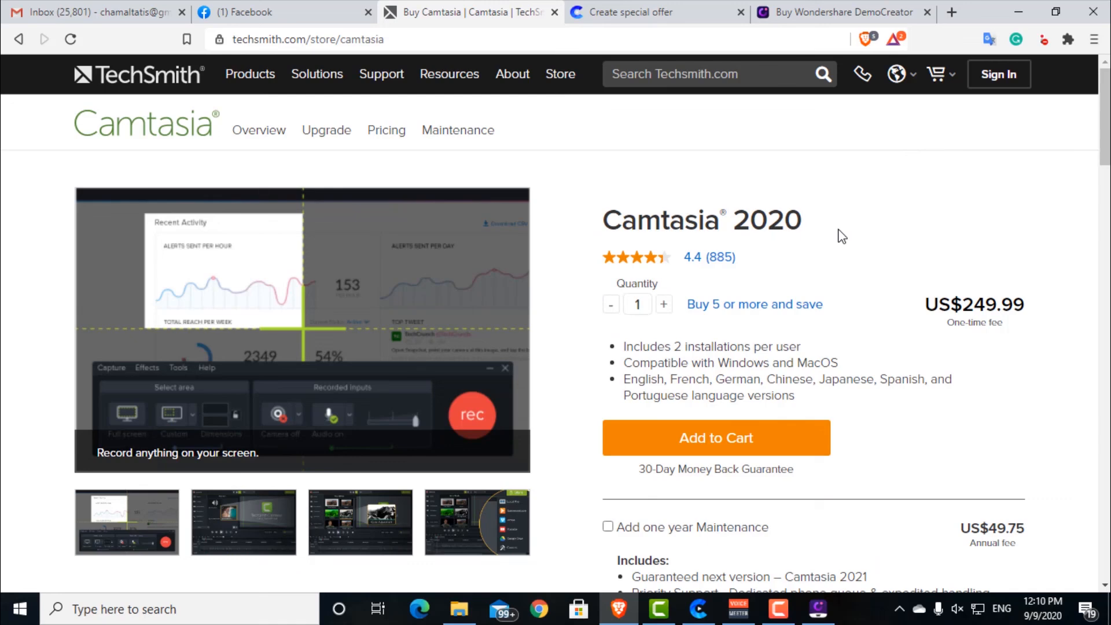
scroll(842, 236, down, 2)
scroll(842, 236, up, 2)
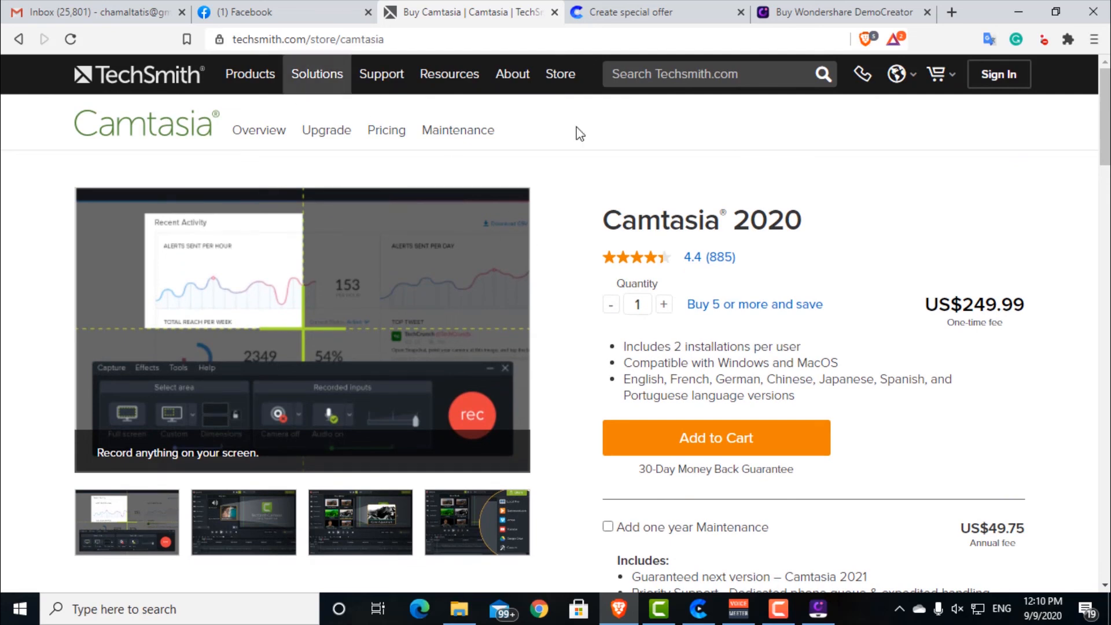
Step: Open Camtasia's upgrade page and examine the upgrade offer
click(331, 132)
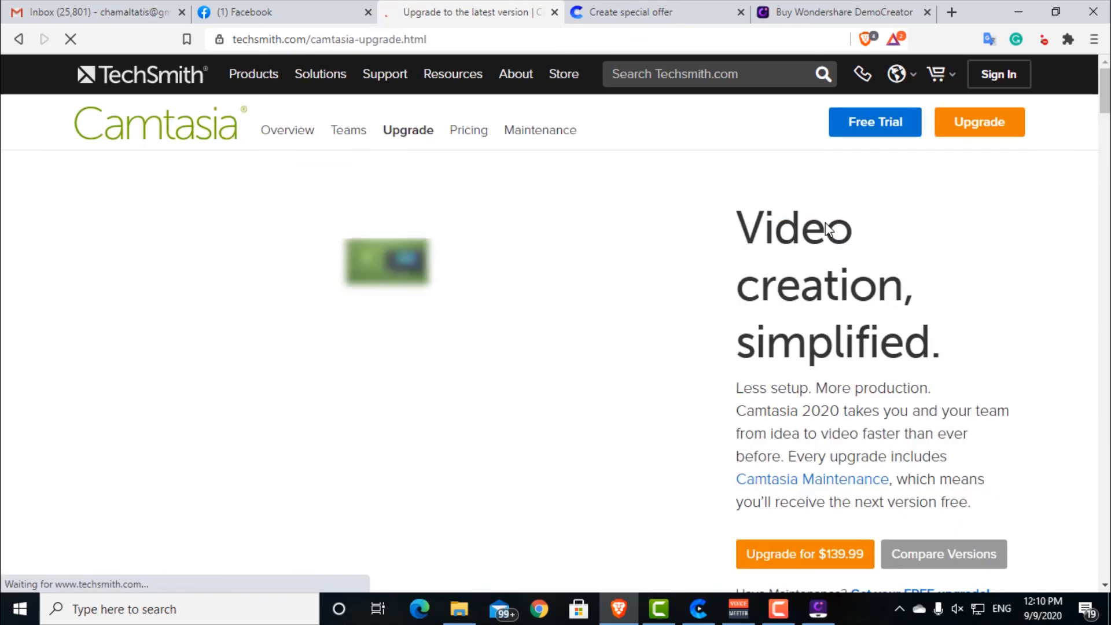
scroll(897, 234, down, 2)
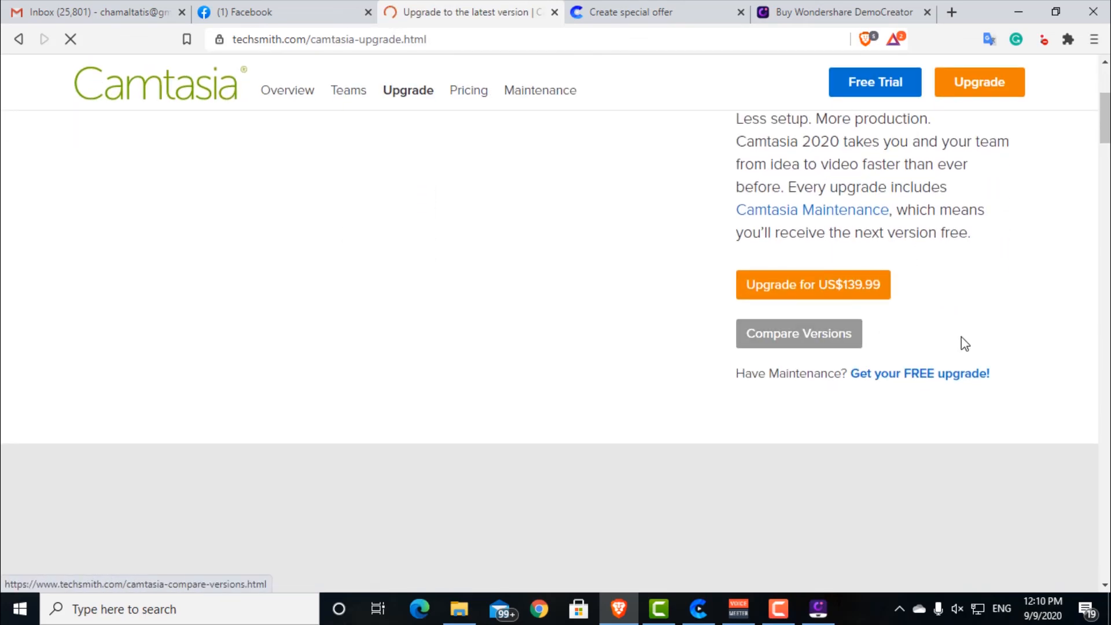
scroll(985, 355, down, 1)
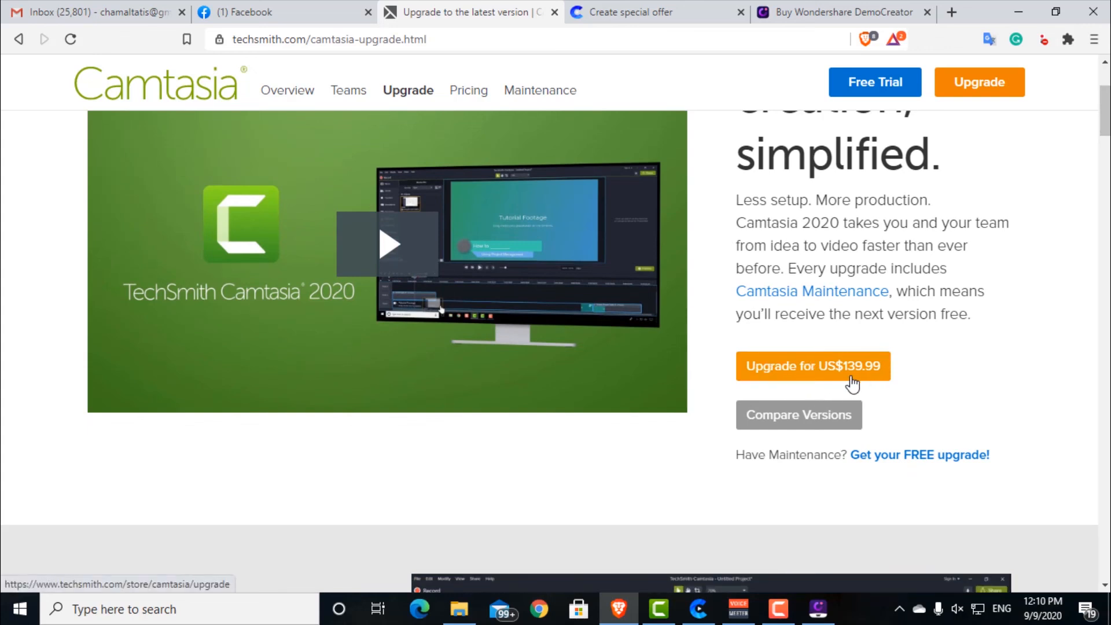
scroll(1004, 328, up, 2)
Step: Check the Create software price on the Vidello checkout page, then return to DemoCreator's individual plans
click(662, 11)
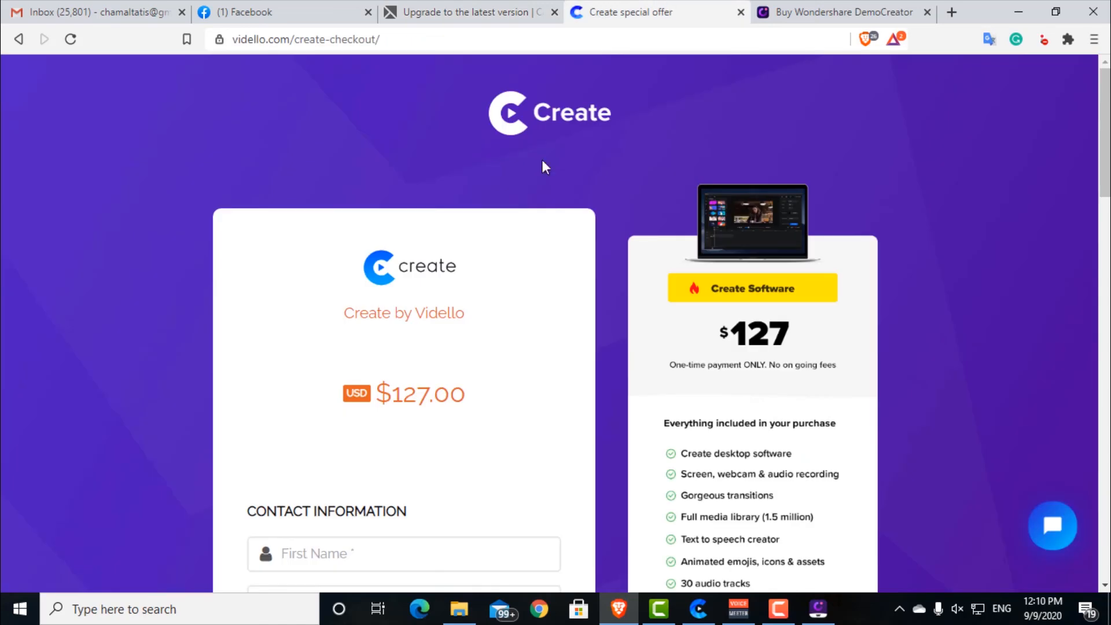
click(859, 8)
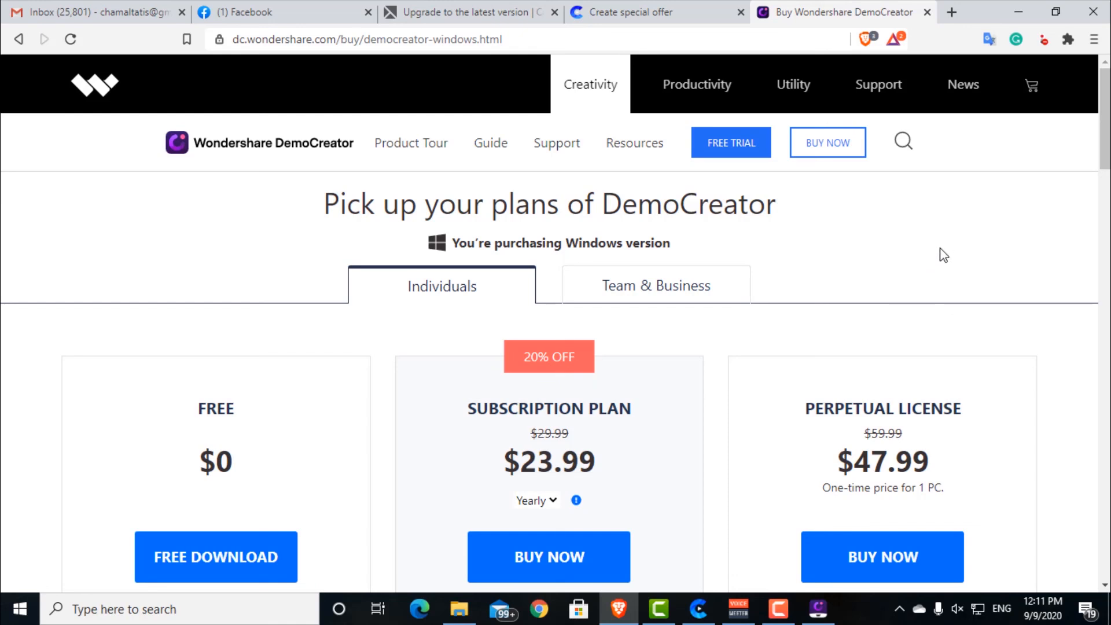
scroll(893, 374, down, 2)
scroll(893, 375, up, 2)
scroll(873, 270, down, 2)
scroll(874, 269, up, 2)
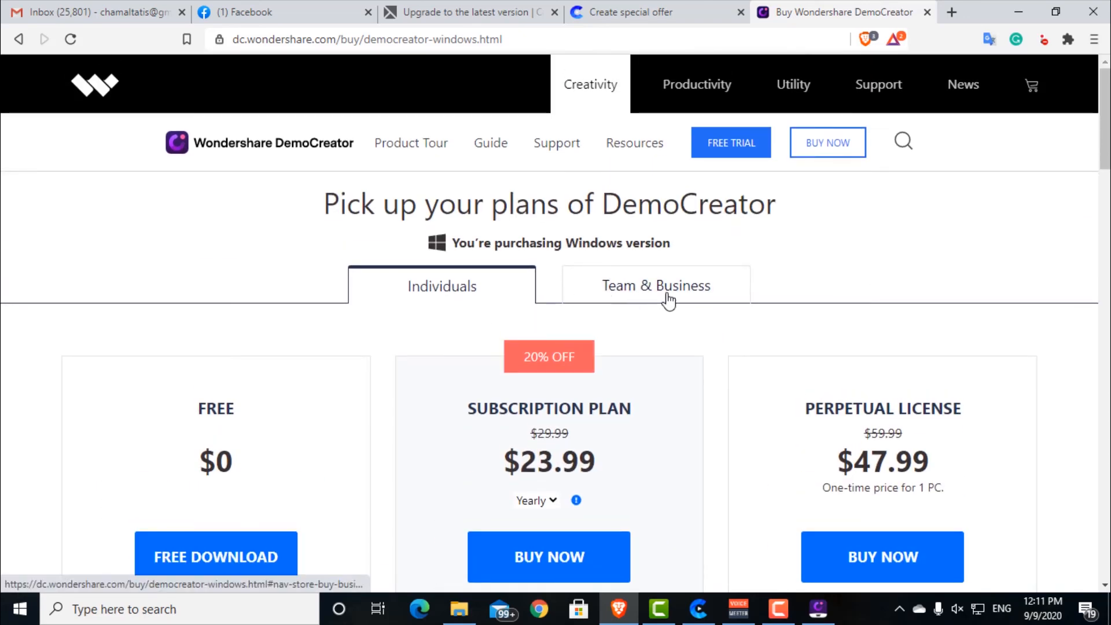
Step: Show DemoCreator's Team & Business plans and review the team pricing and business features
click(668, 297)
scroll(785, 329, down, 2)
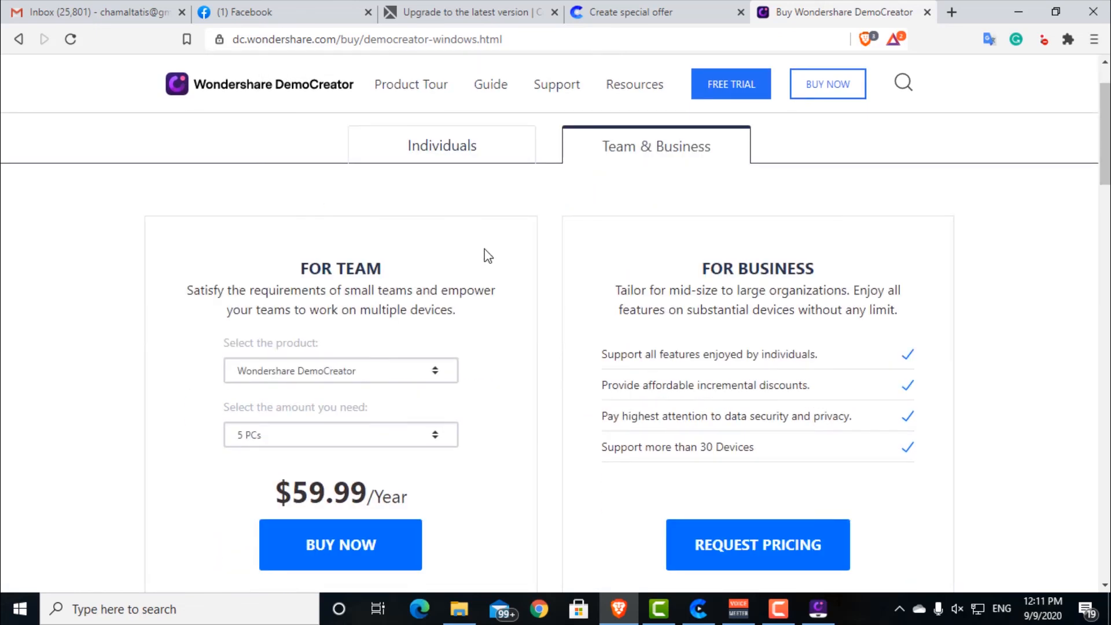
scroll(484, 249, down, 1)
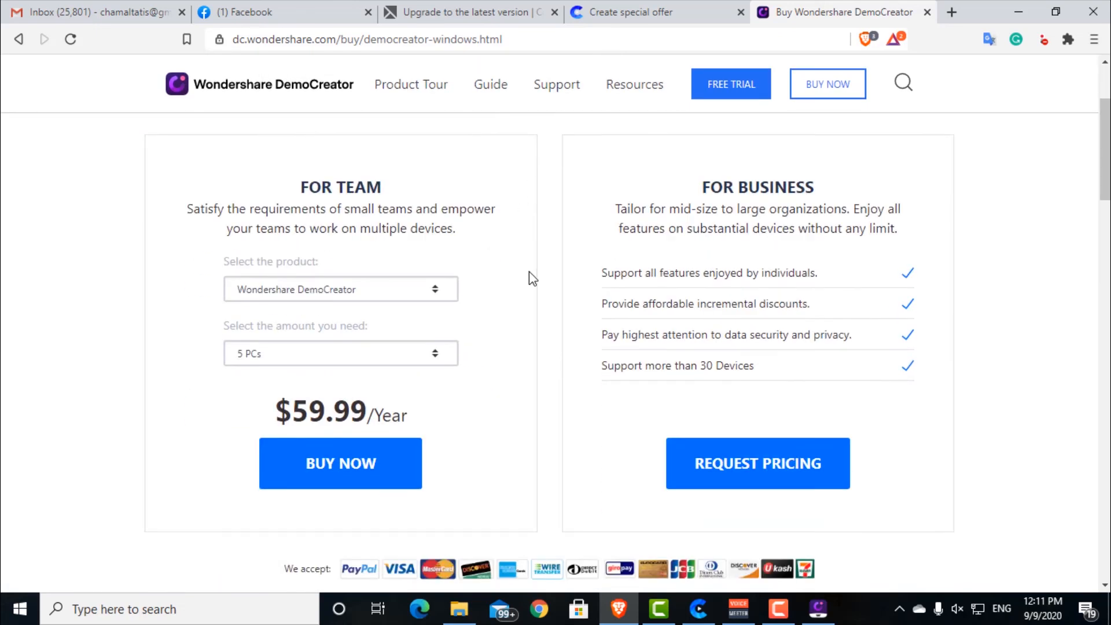
scroll(529, 278, up, 3)
scroll(687, 282, down, 3)
Step: Revisit the Camtasia upgrade and Create checkout pages, then show DemoCreator's Individuals plans again for comparison
click(529, 12)
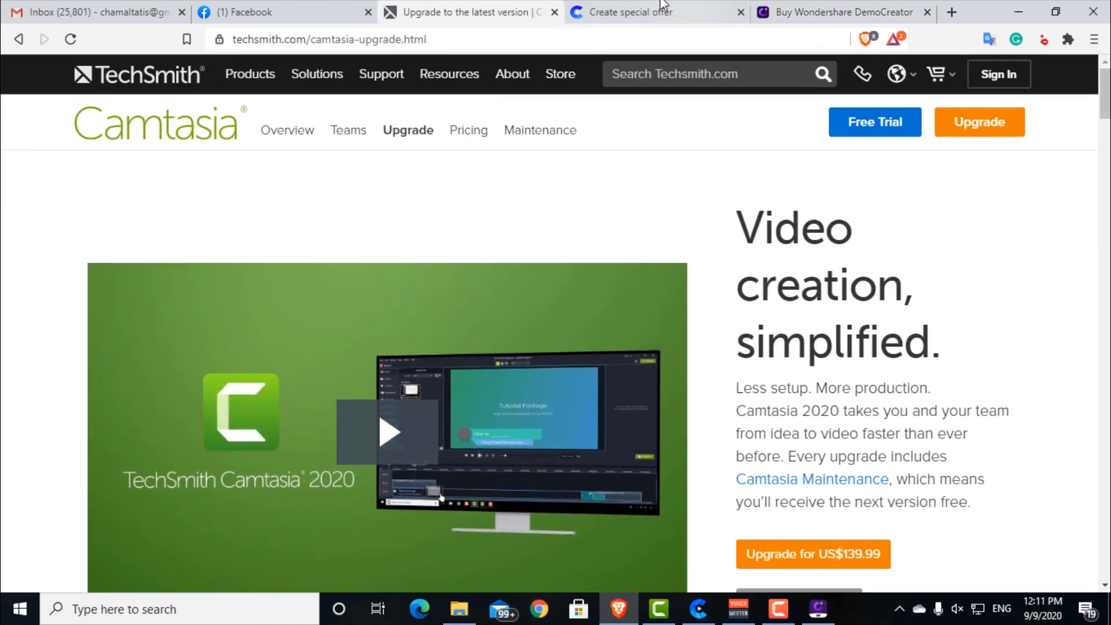
click(695, 12)
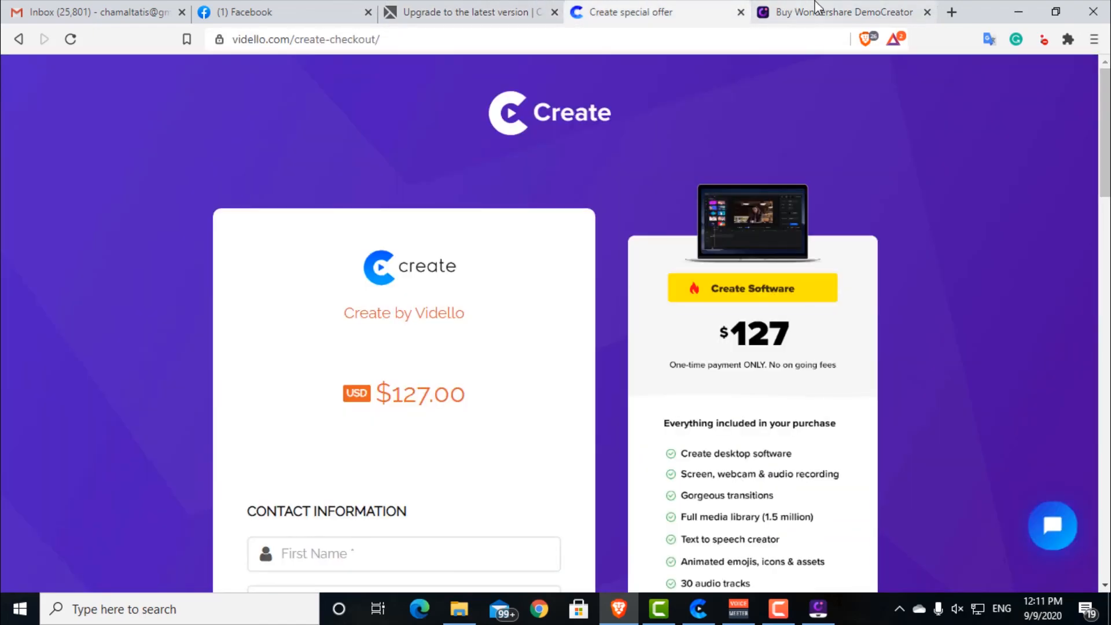
click(779, 12)
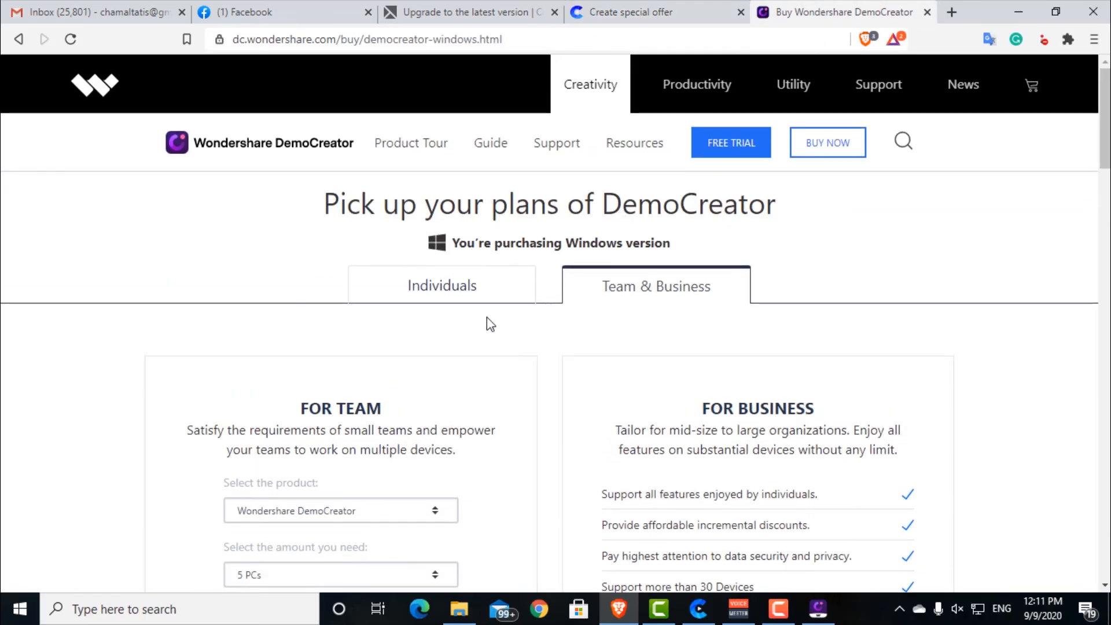
click(481, 290)
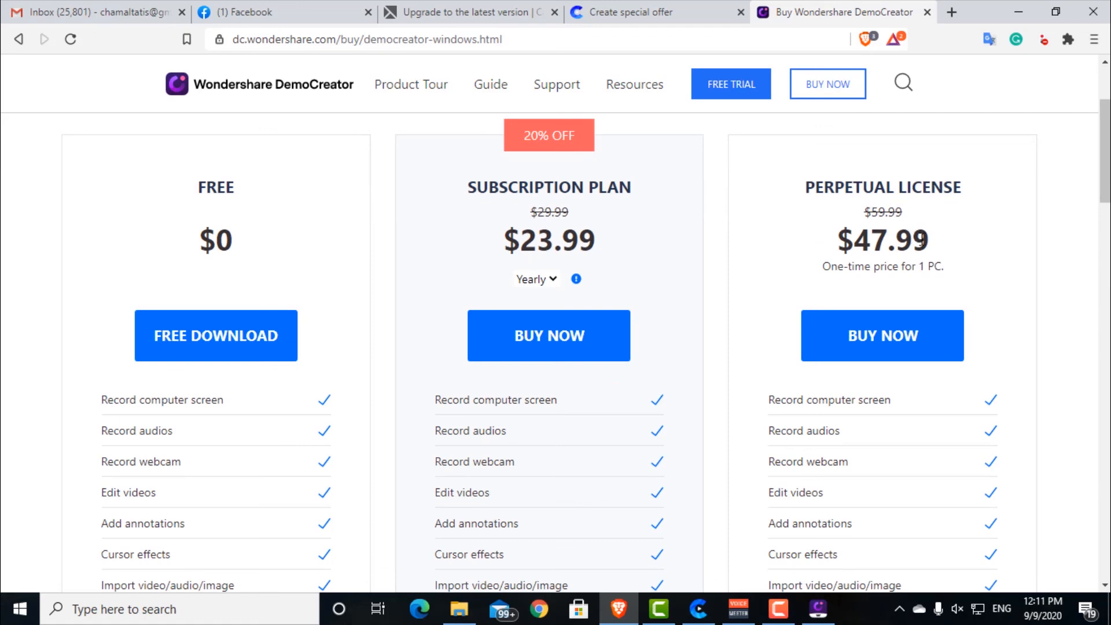
scroll(899, 255, up, 1)
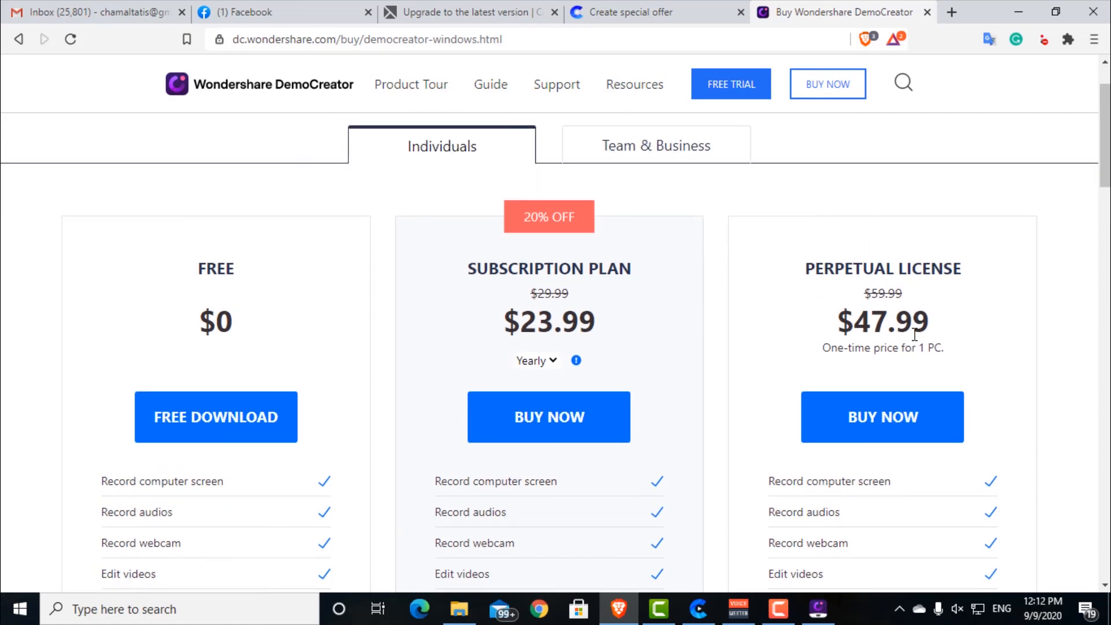
scroll(985, 330, down, 1)
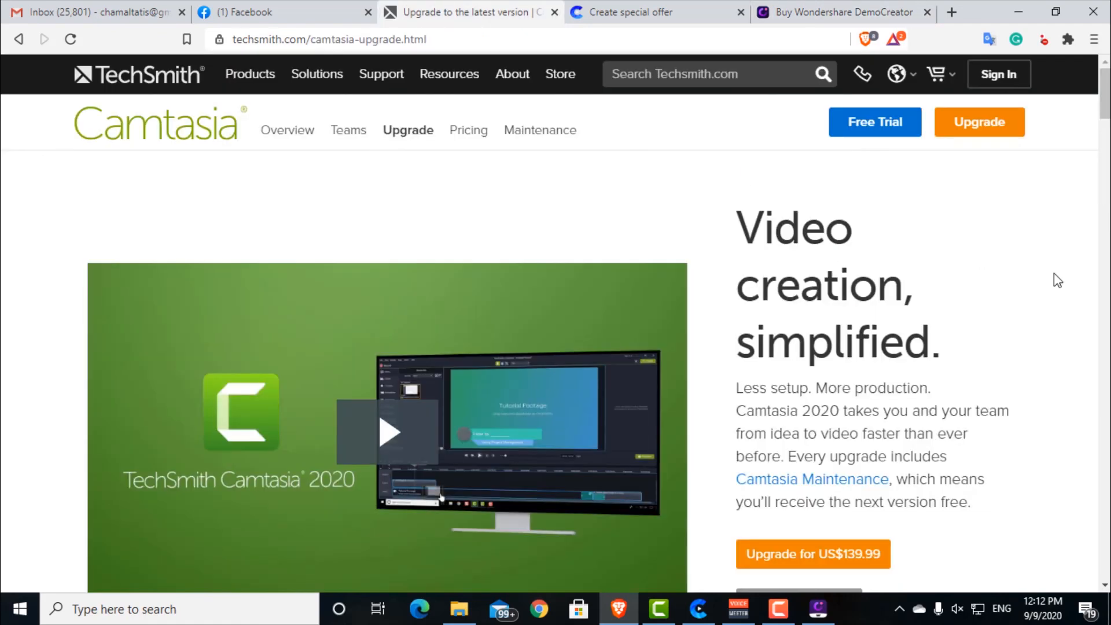
Step: Look over the Camtasia upgrade page again, then compare it with the Create checkout offer
scroll(1047, 282, down, 1)
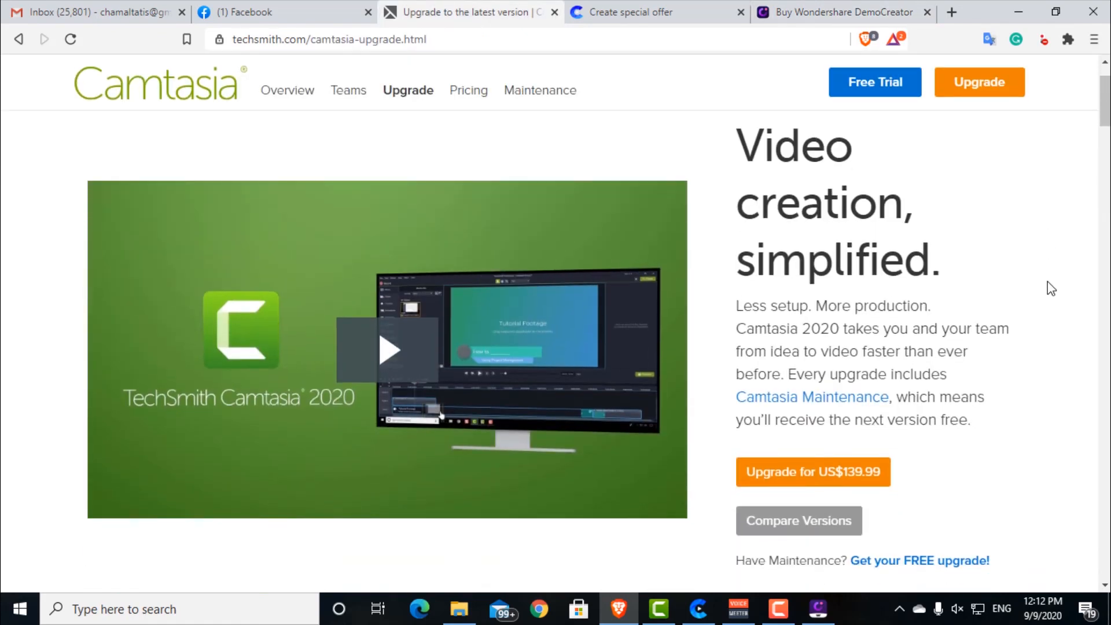
scroll(1051, 287, up, 1)
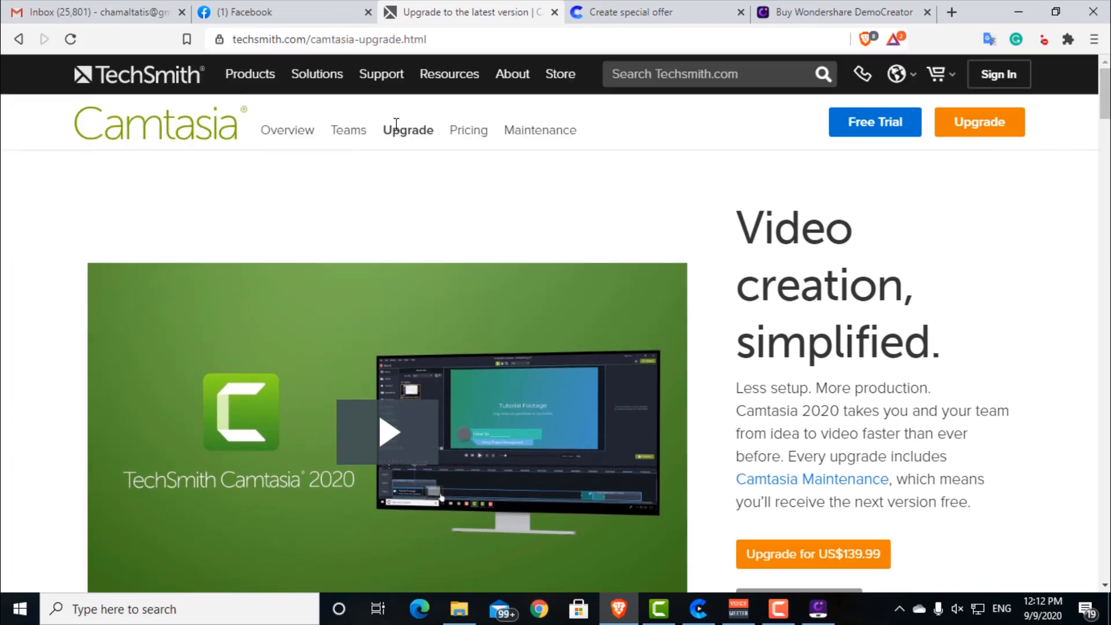
scroll(770, 209, down, 2)
scroll(769, 210, up, 2)
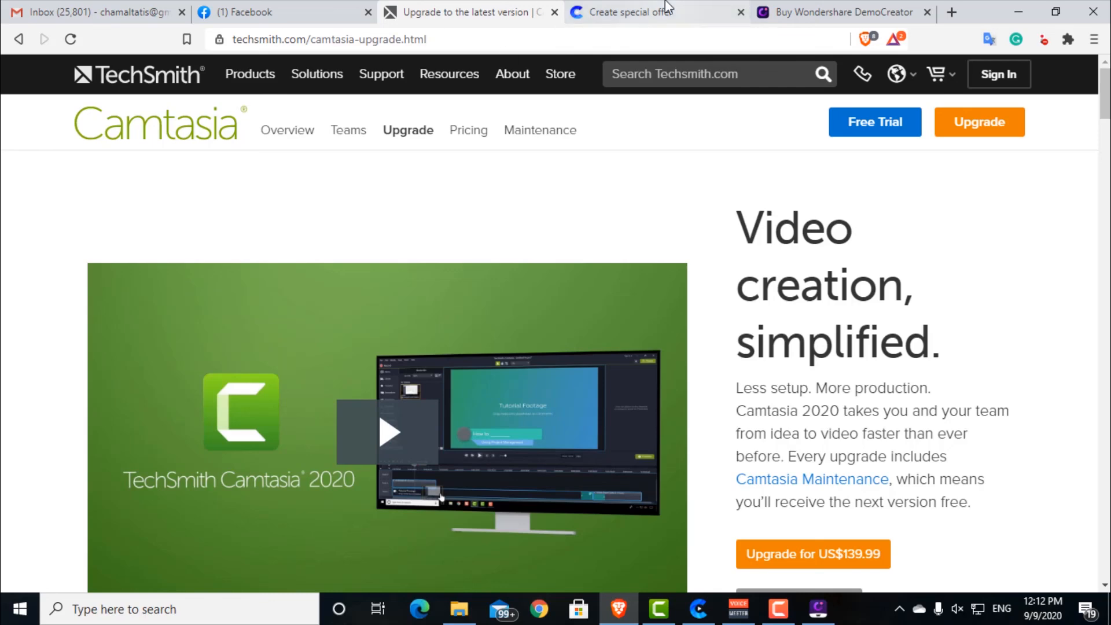
click(618, 11)
scroll(822, 268, up, 1)
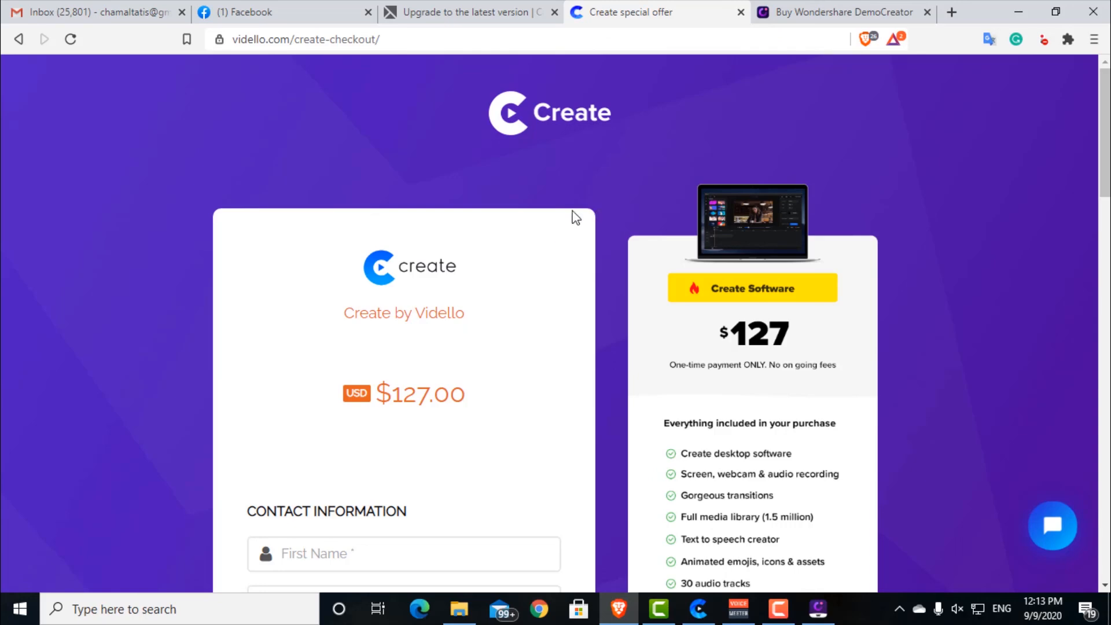
Step: Go back to the DemoCreator purchase page and review the subscription and perpetual license prices once more
click(799, 12)
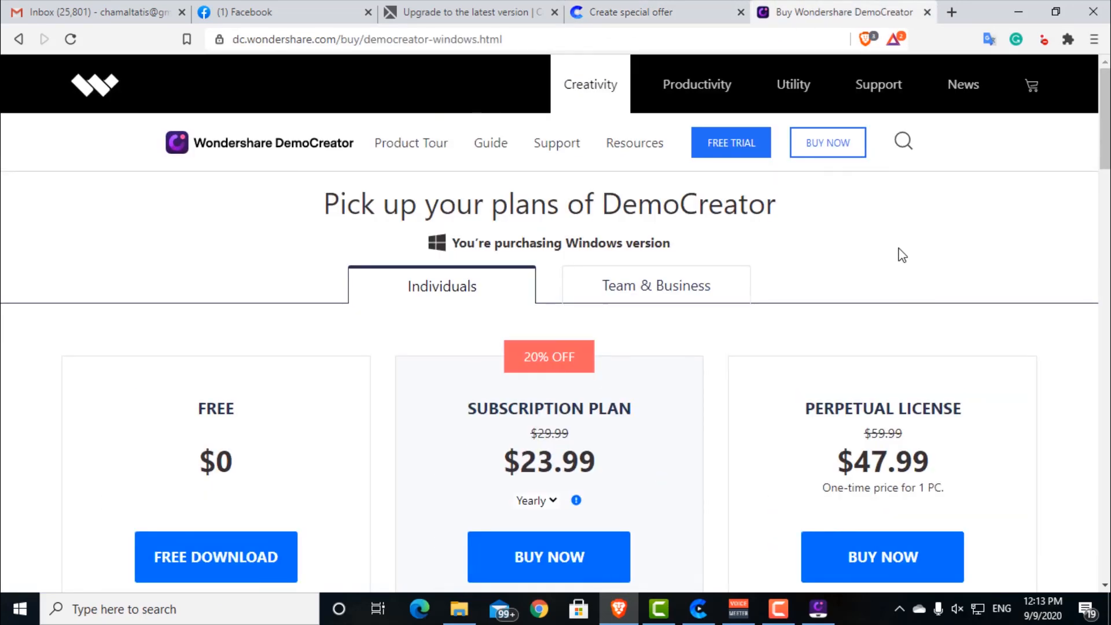
scroll(902, 255, down, 2)
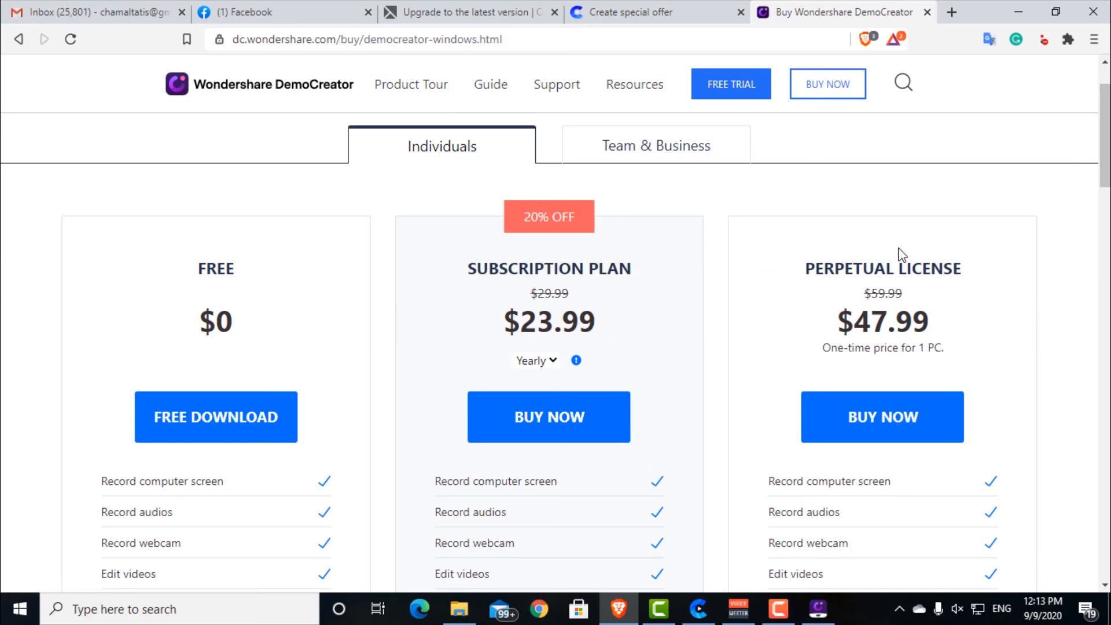
scroll(902, 255, up, 2)
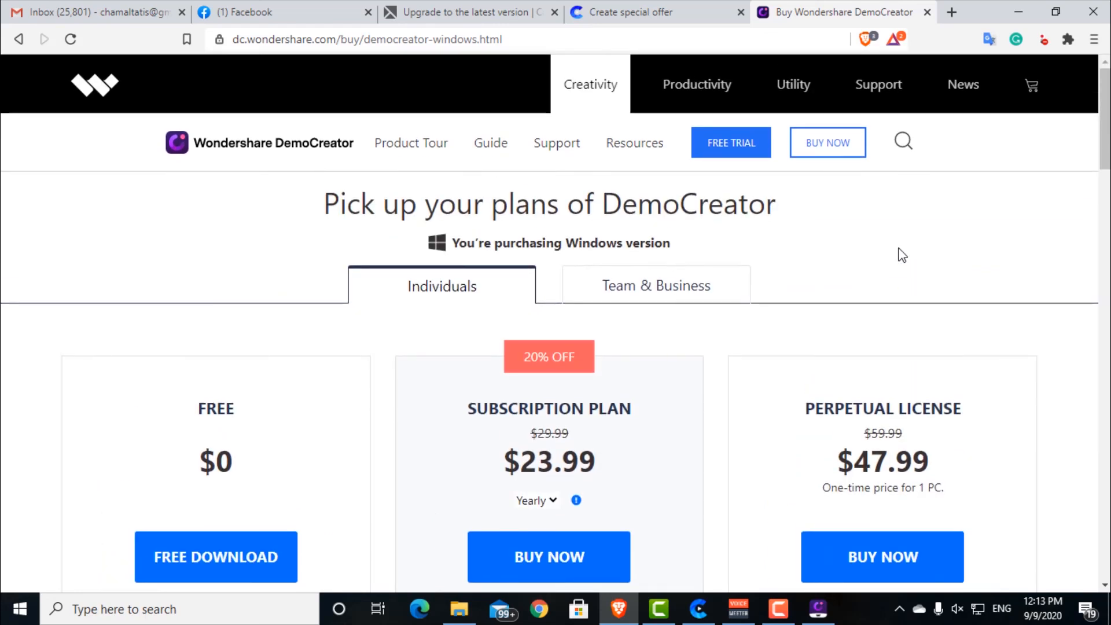